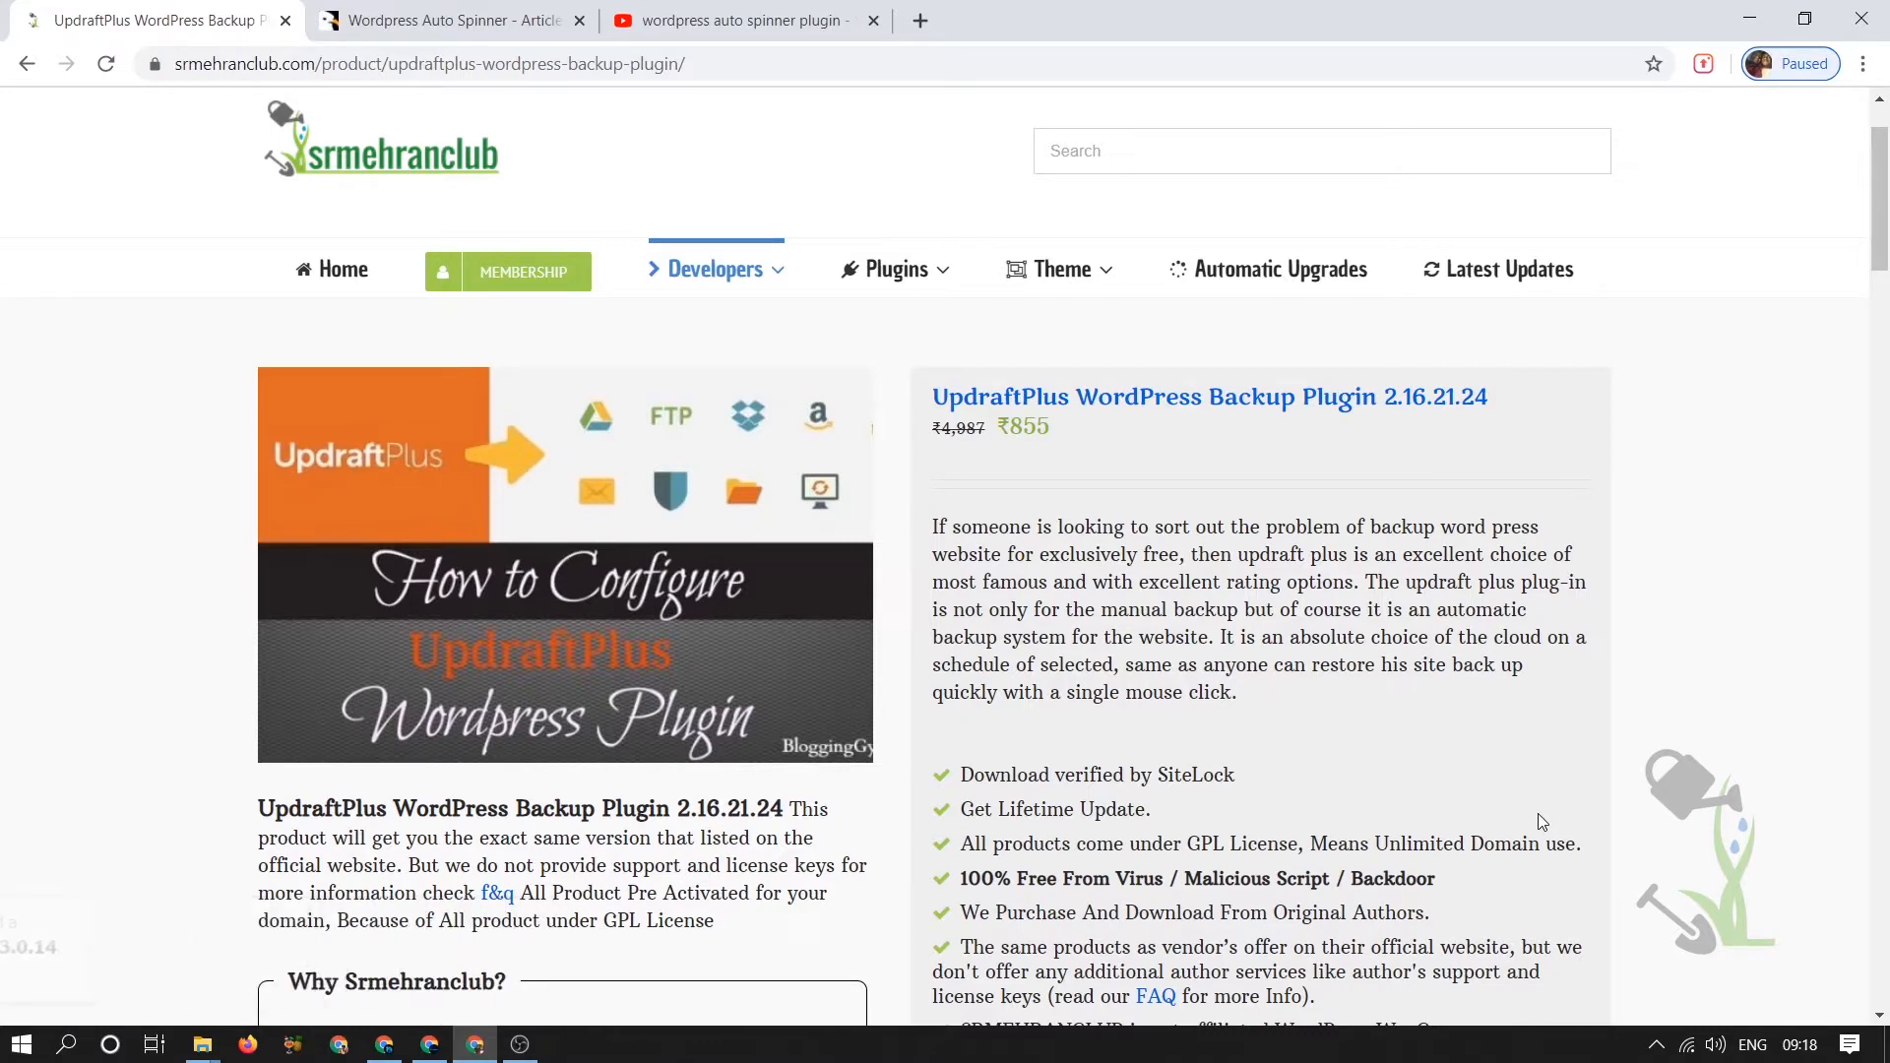
- Open the official sales page of the UpdraftPlus plugin from its srmehranclub product page and switch to it
scroll(1597, 507, down, 3)
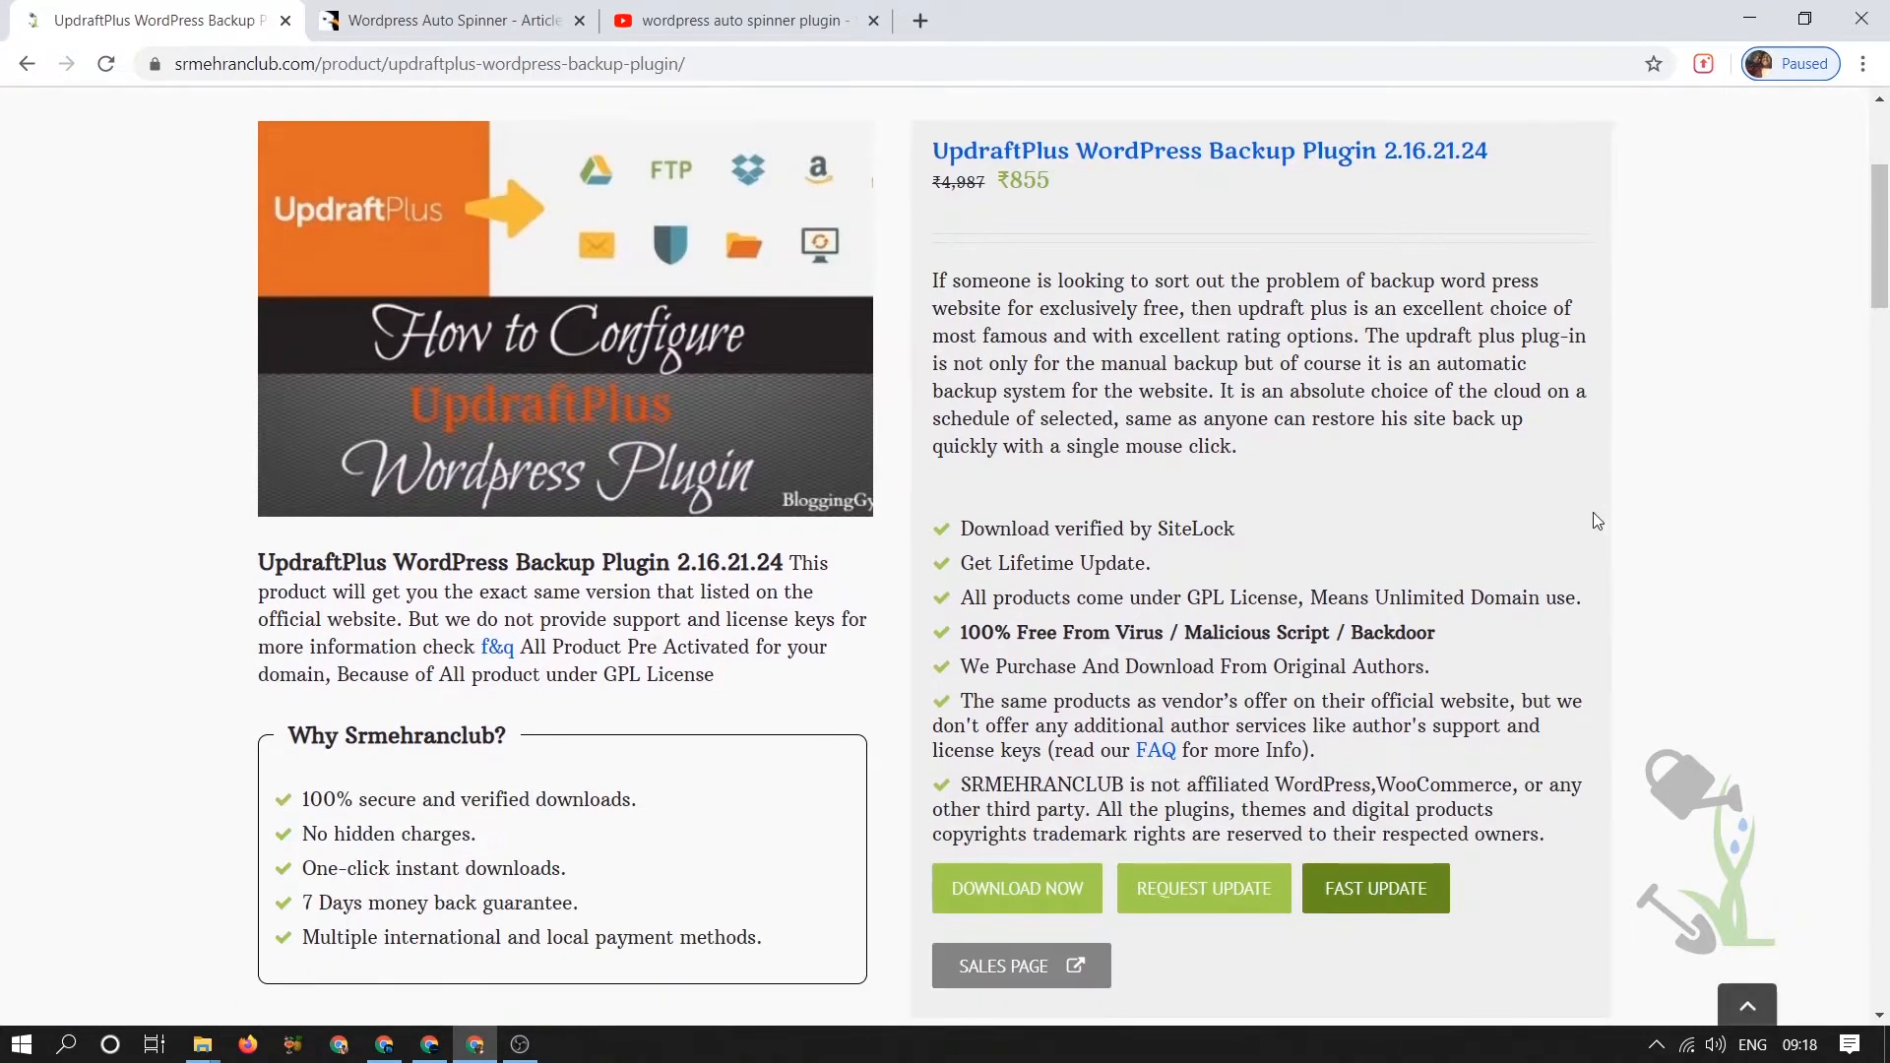
click(1004, 966)
scroll(527, 198, up, 3)
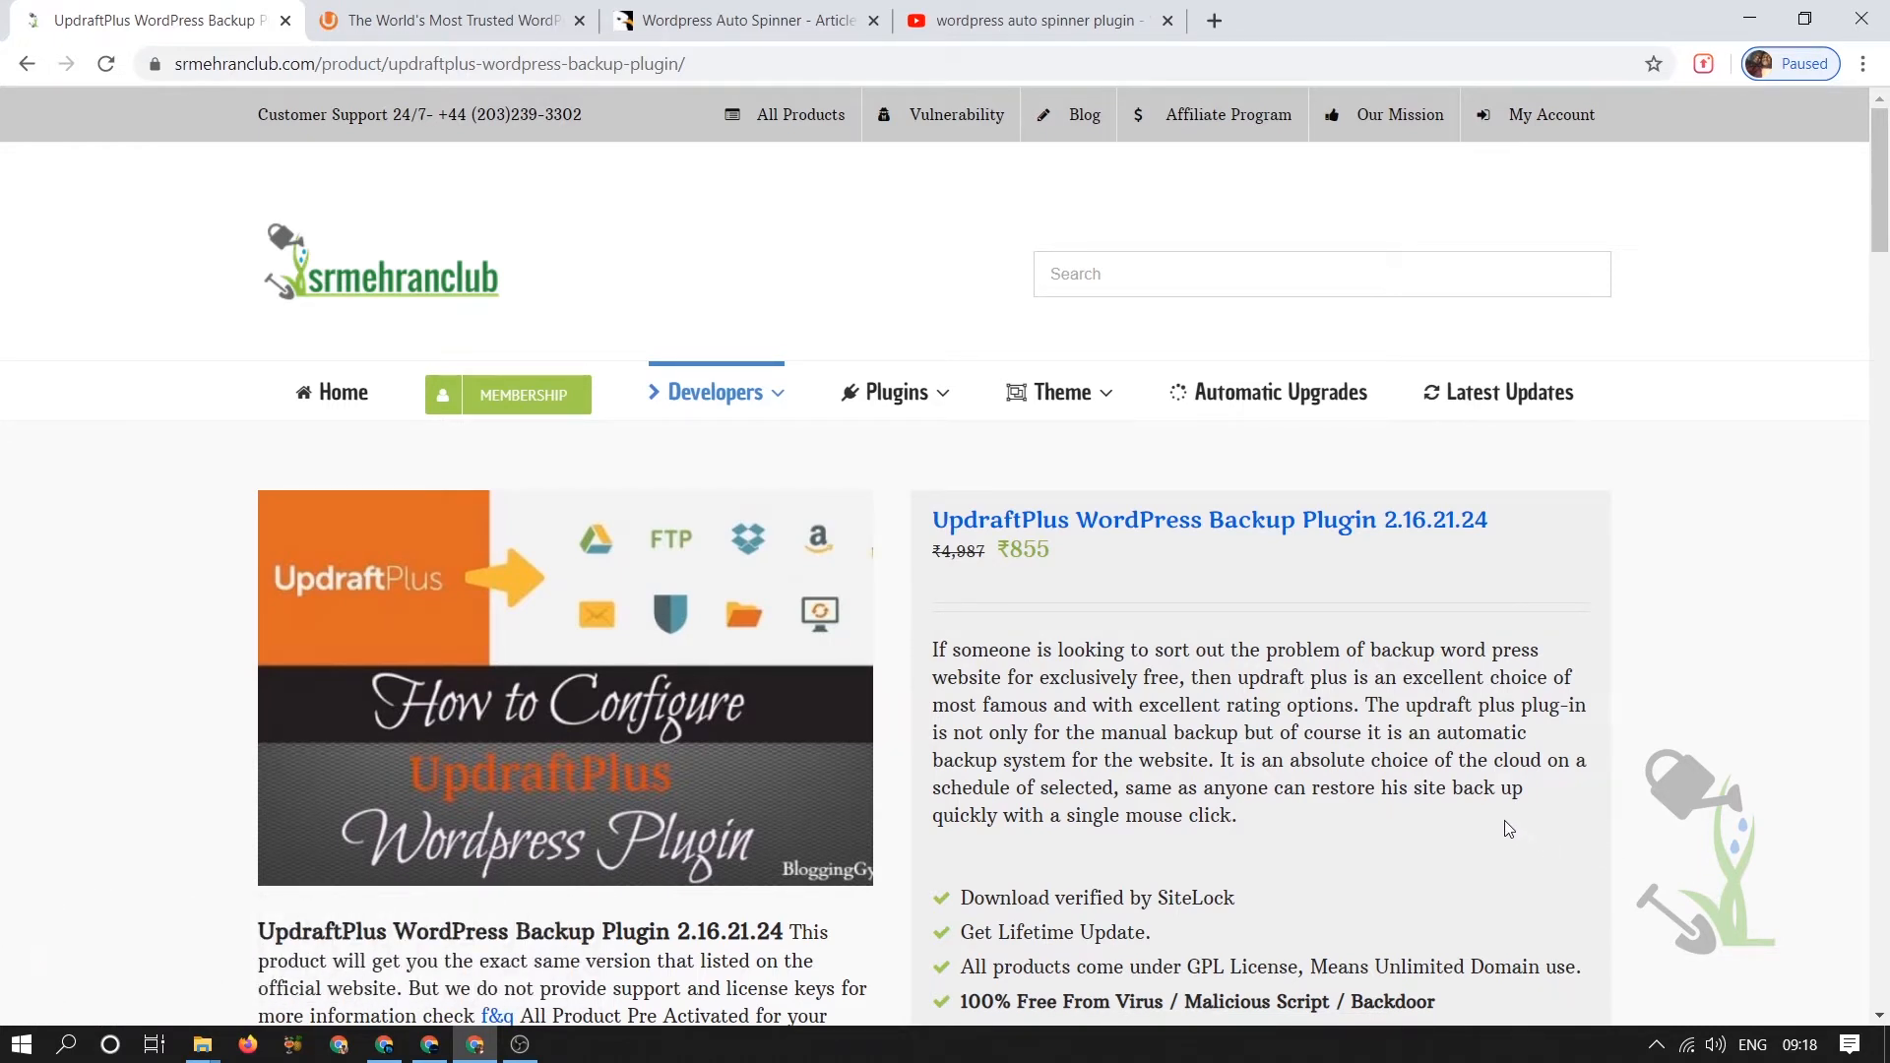
click(434, 13)
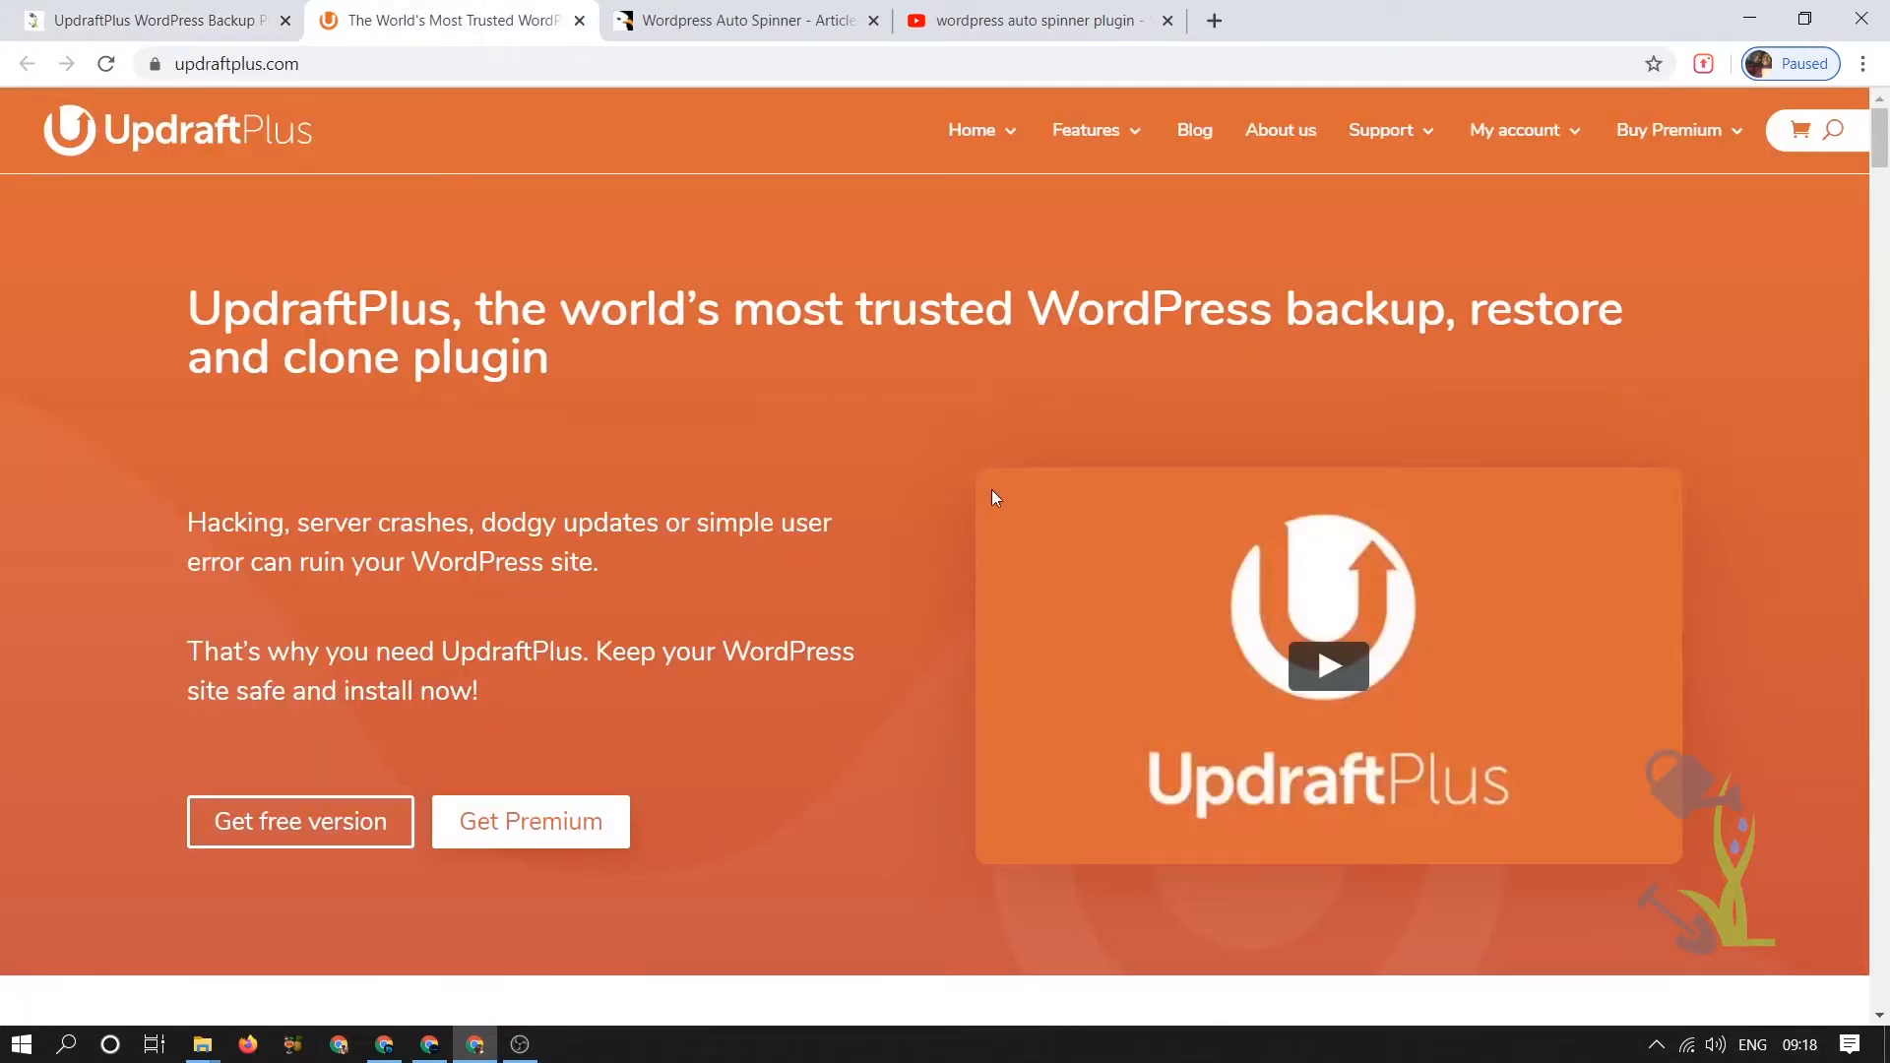
- Examine the UpdraftPlus Premium full feature list, including the General, Scheduling and Remote Storage Options sections
mouse_move(1108, 130)
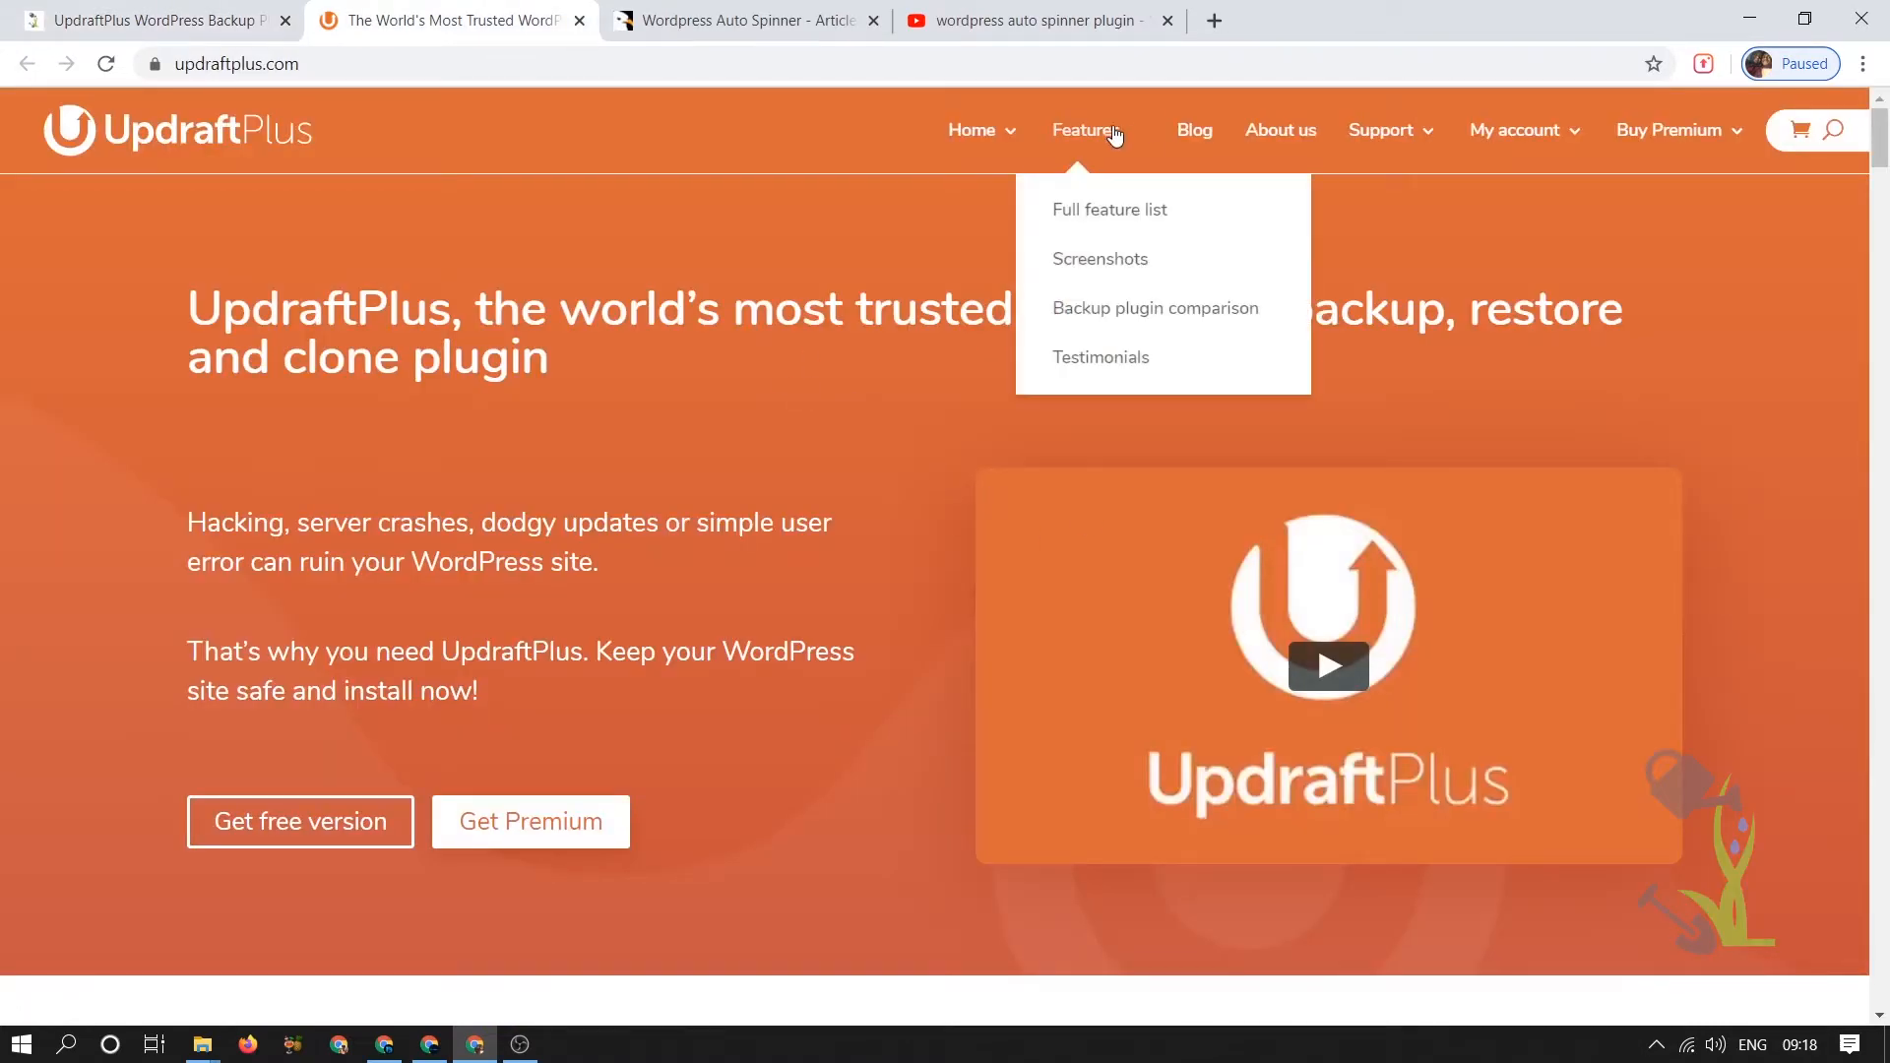
click(1107, 225)
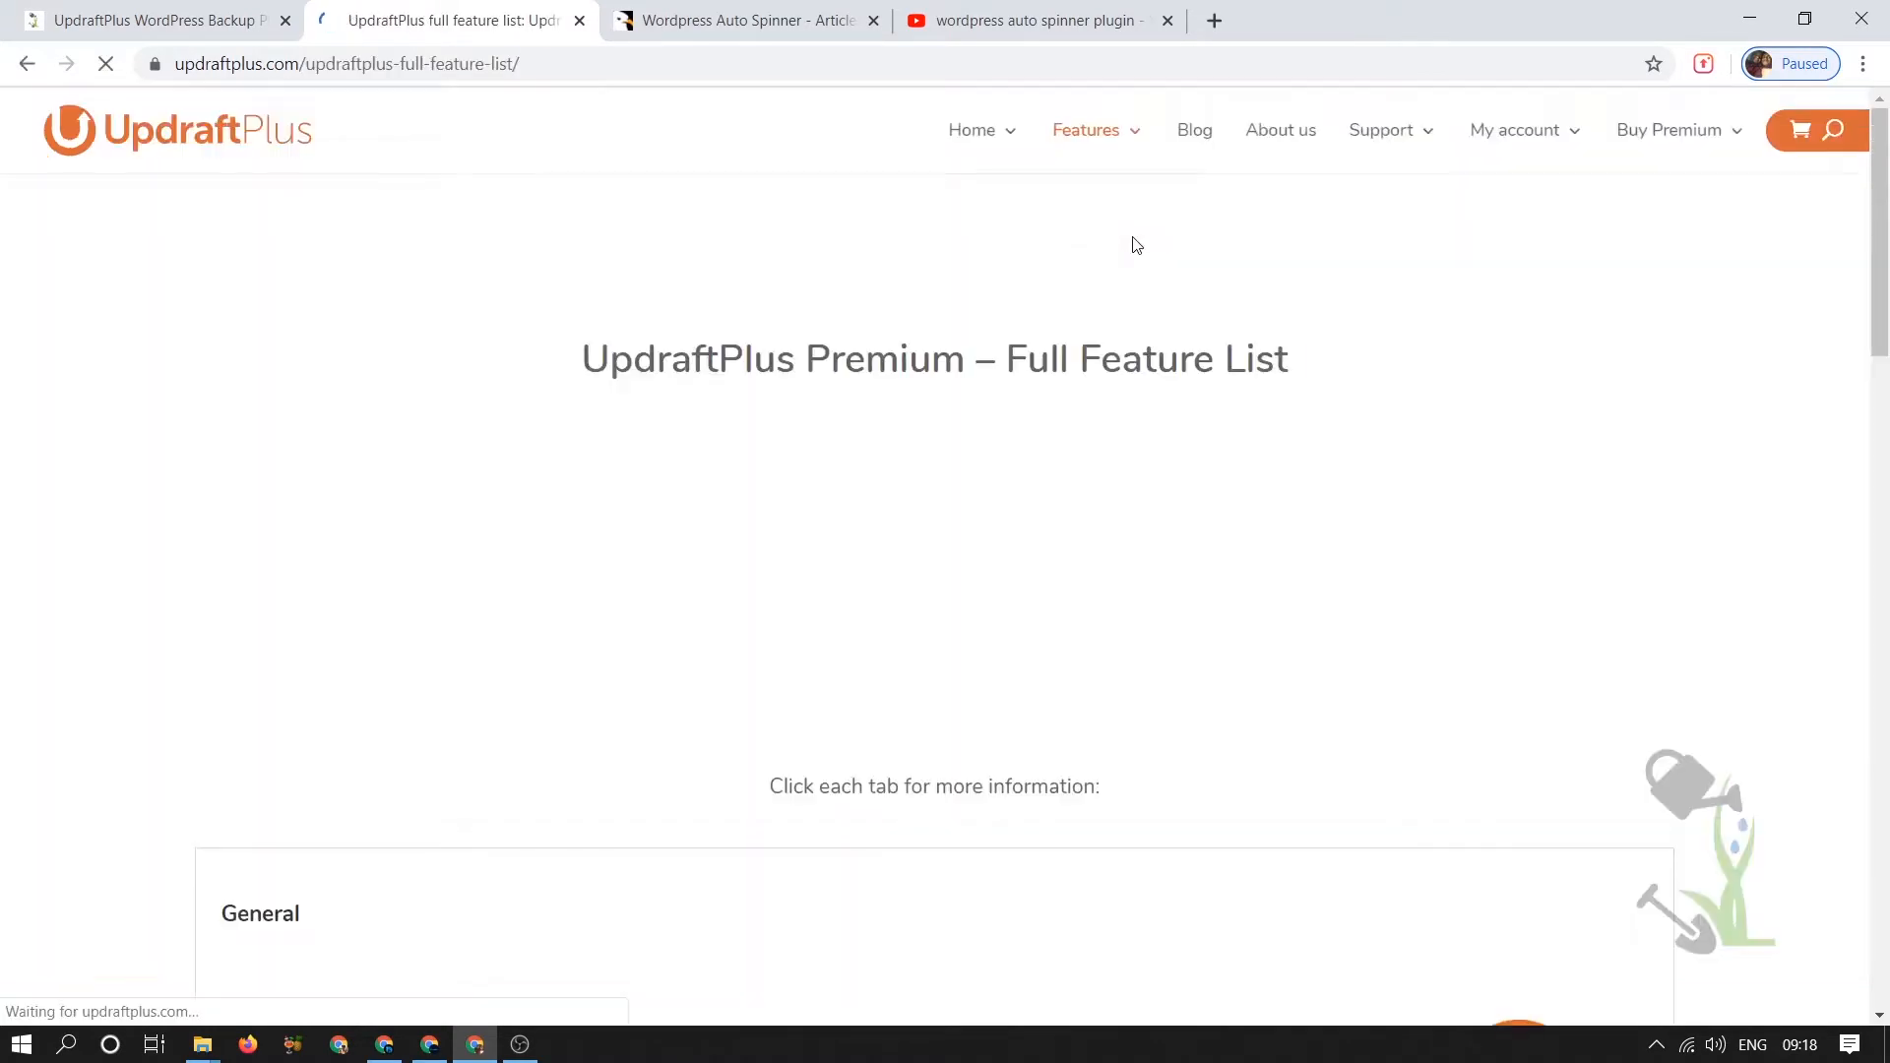
scroll(1137, 245, down, 12)
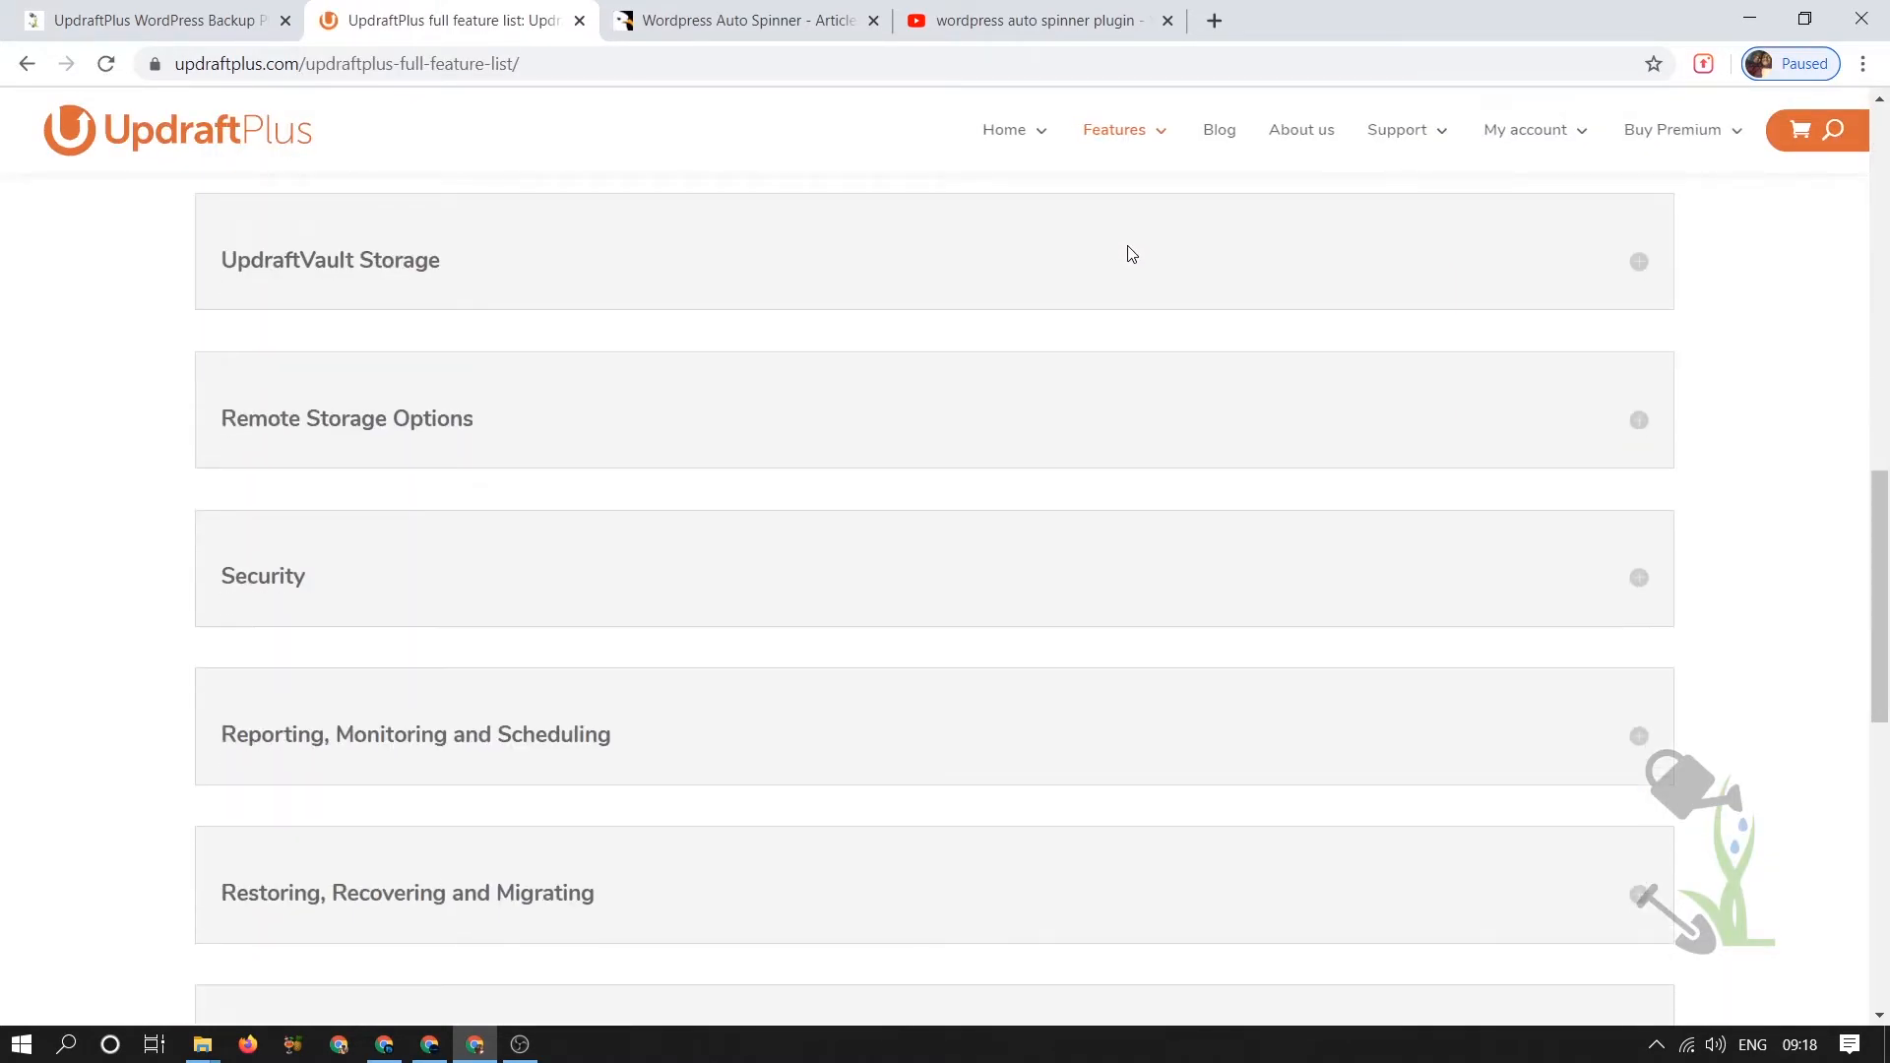
scroll(1132, 251, up, 5)
scroll(849, 347, up, 5)
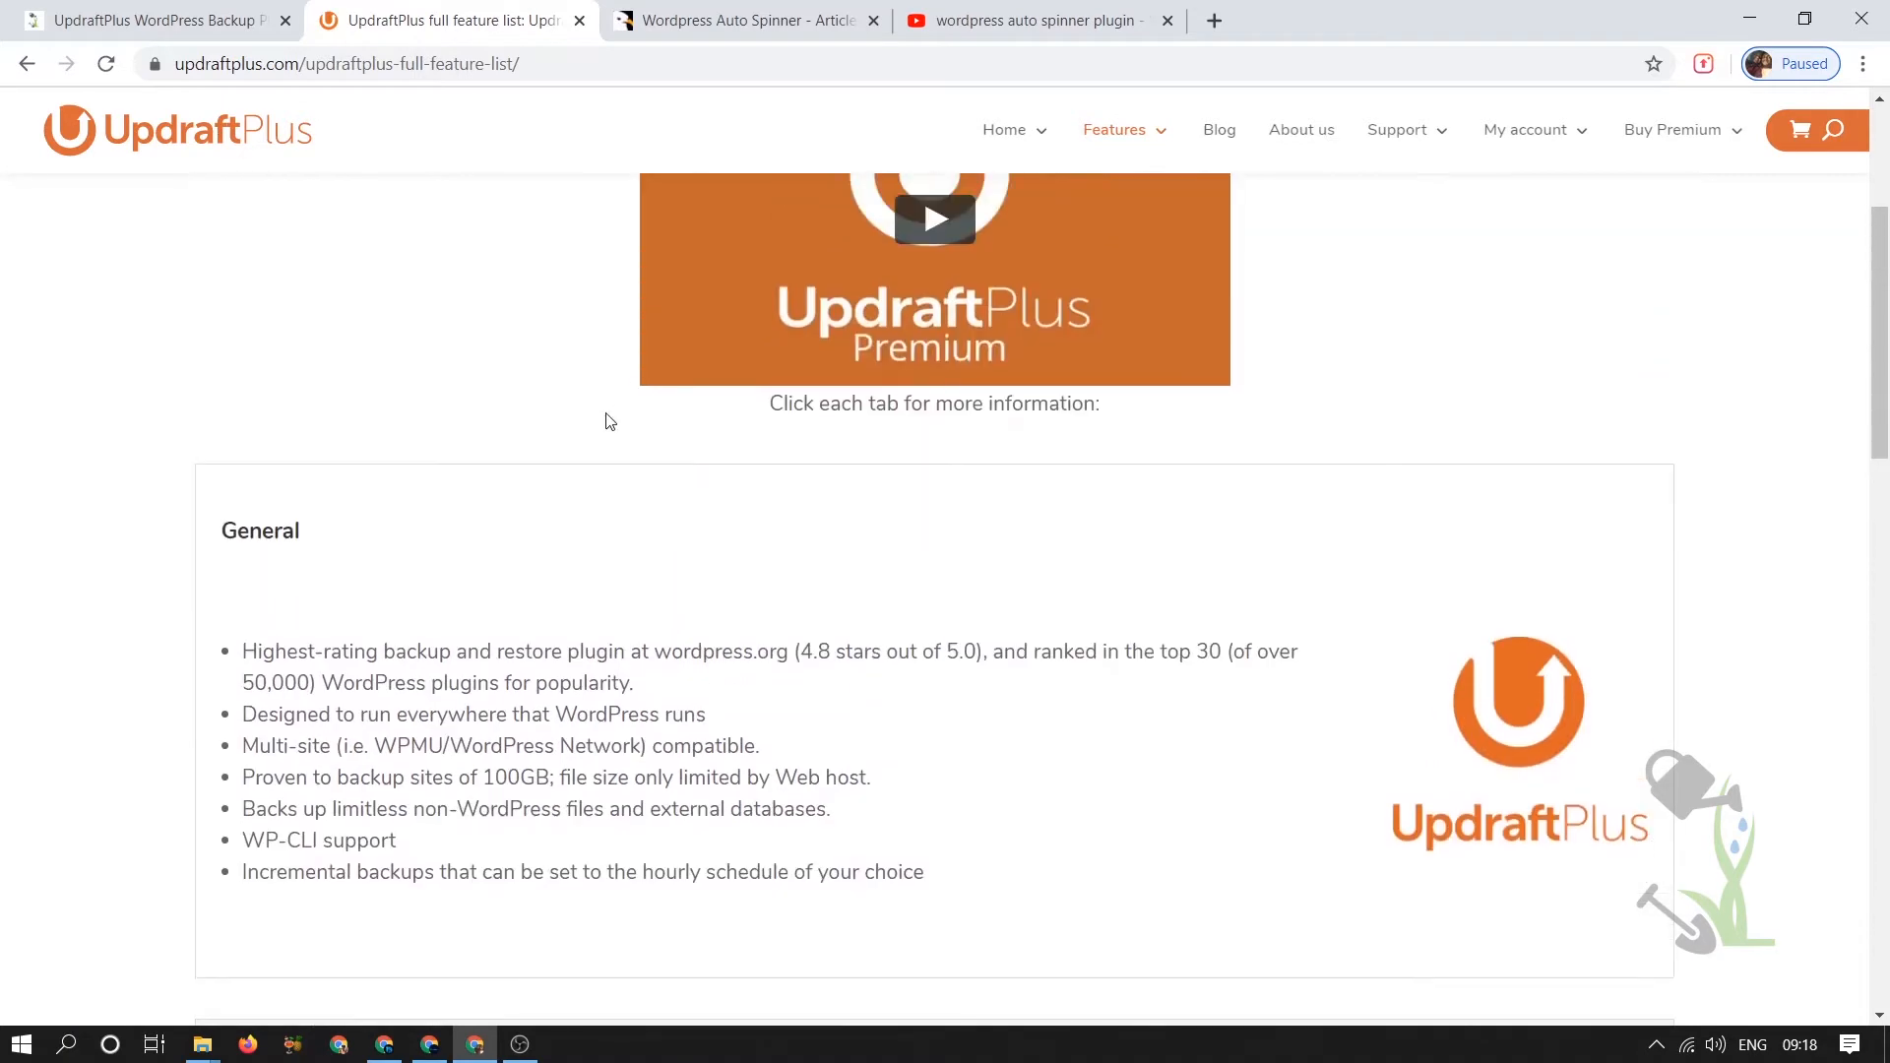
scroll(561, 586, down, 6)
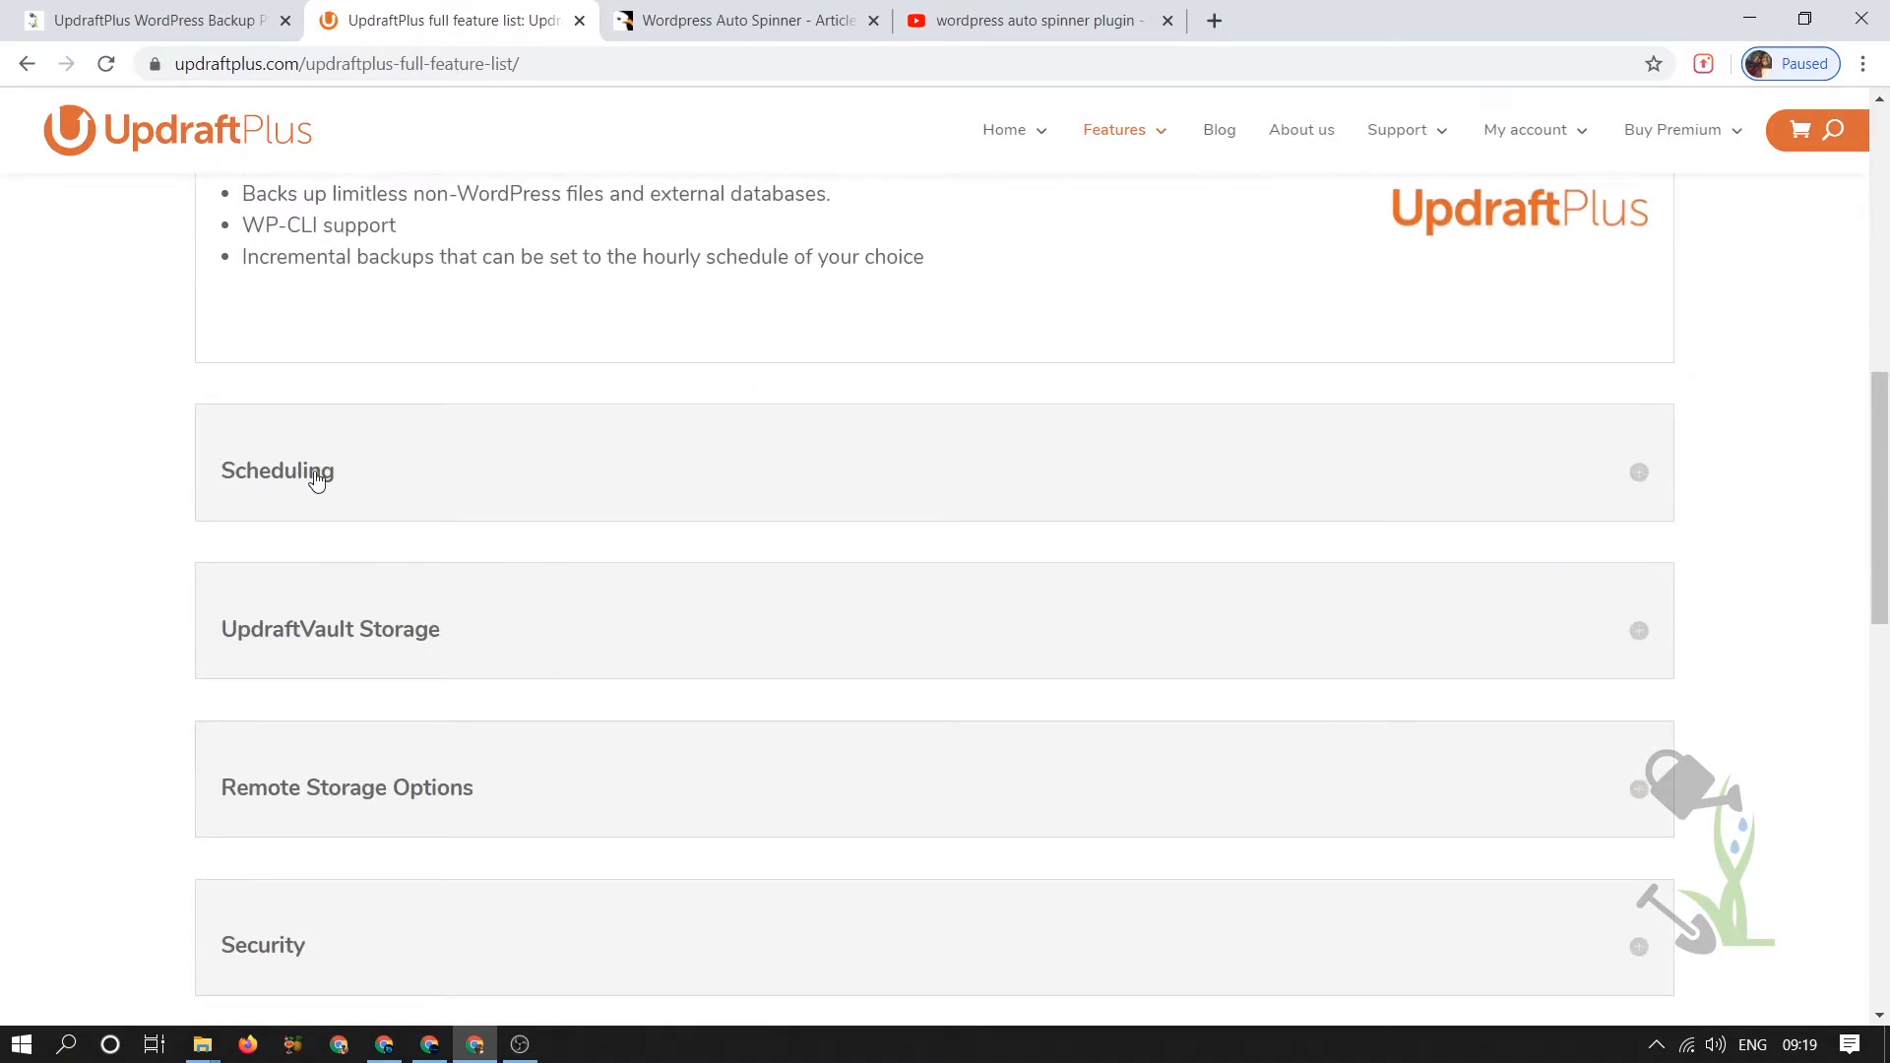
click(404, 480)
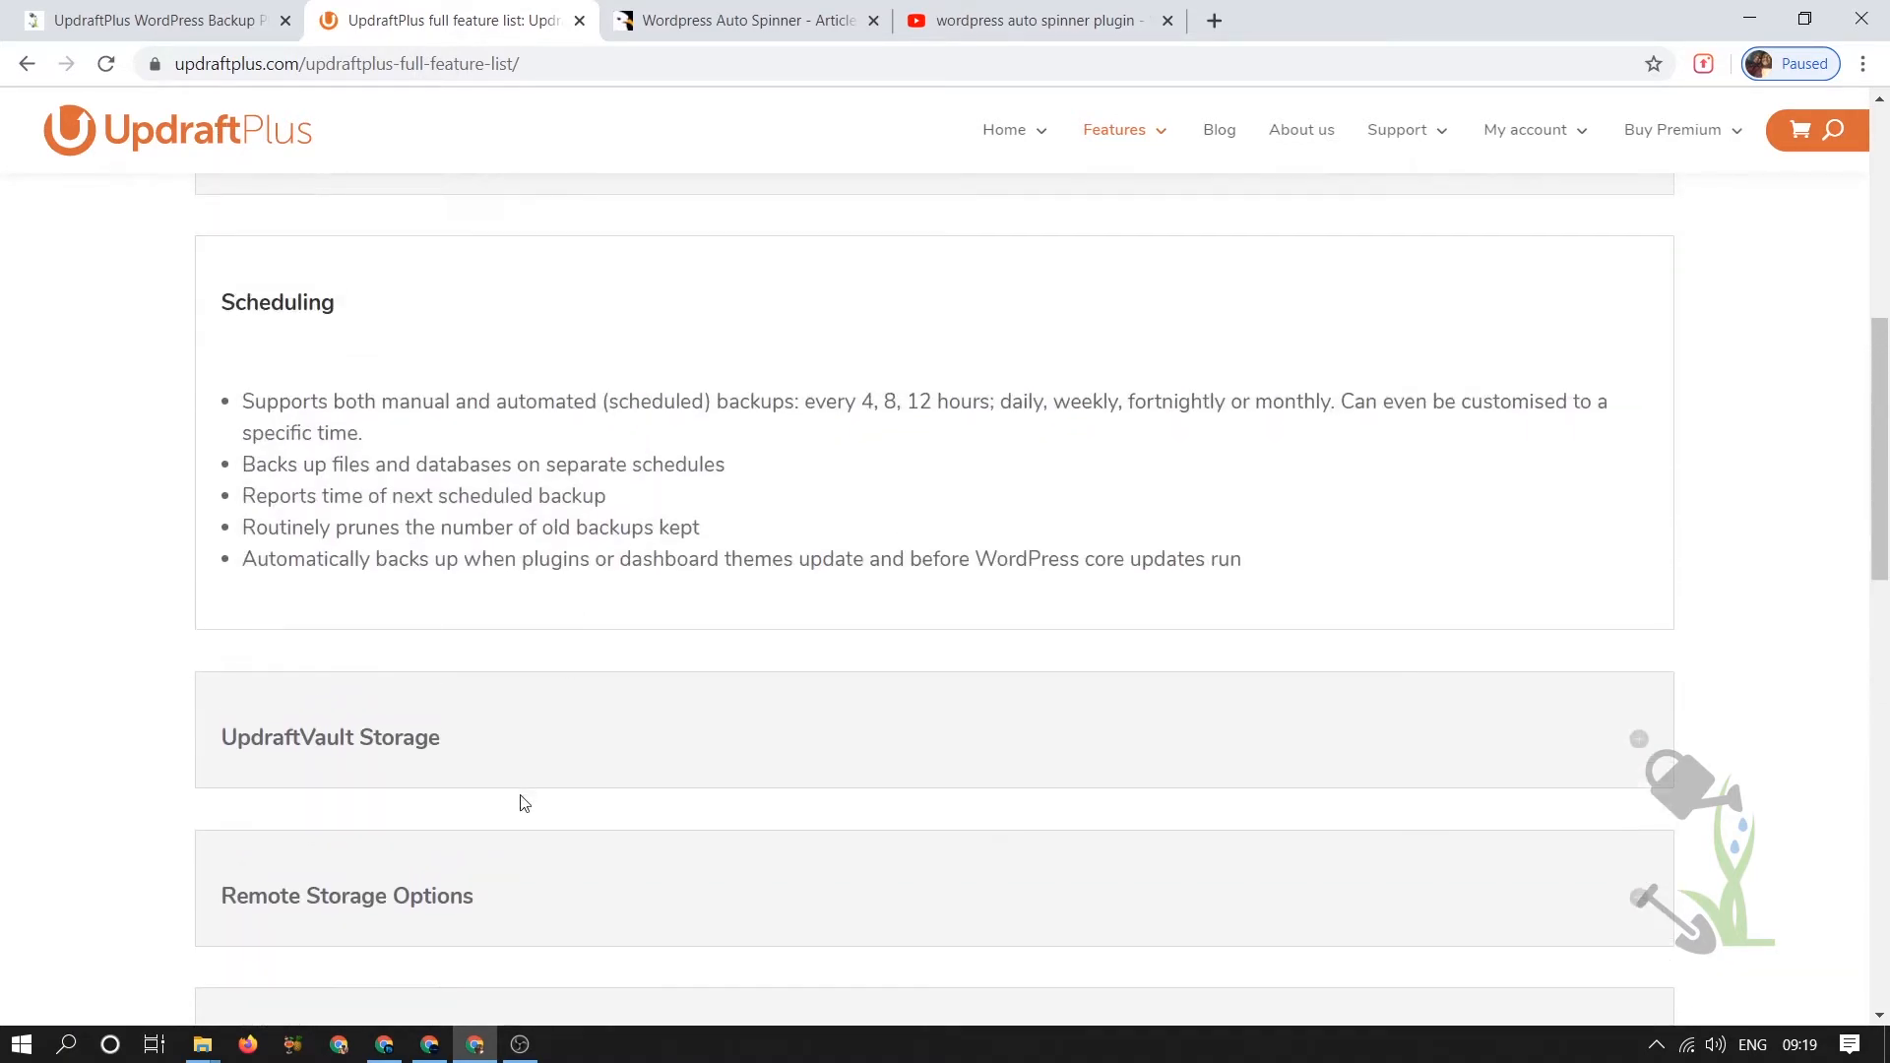
scroll(544, 720, down, 1)
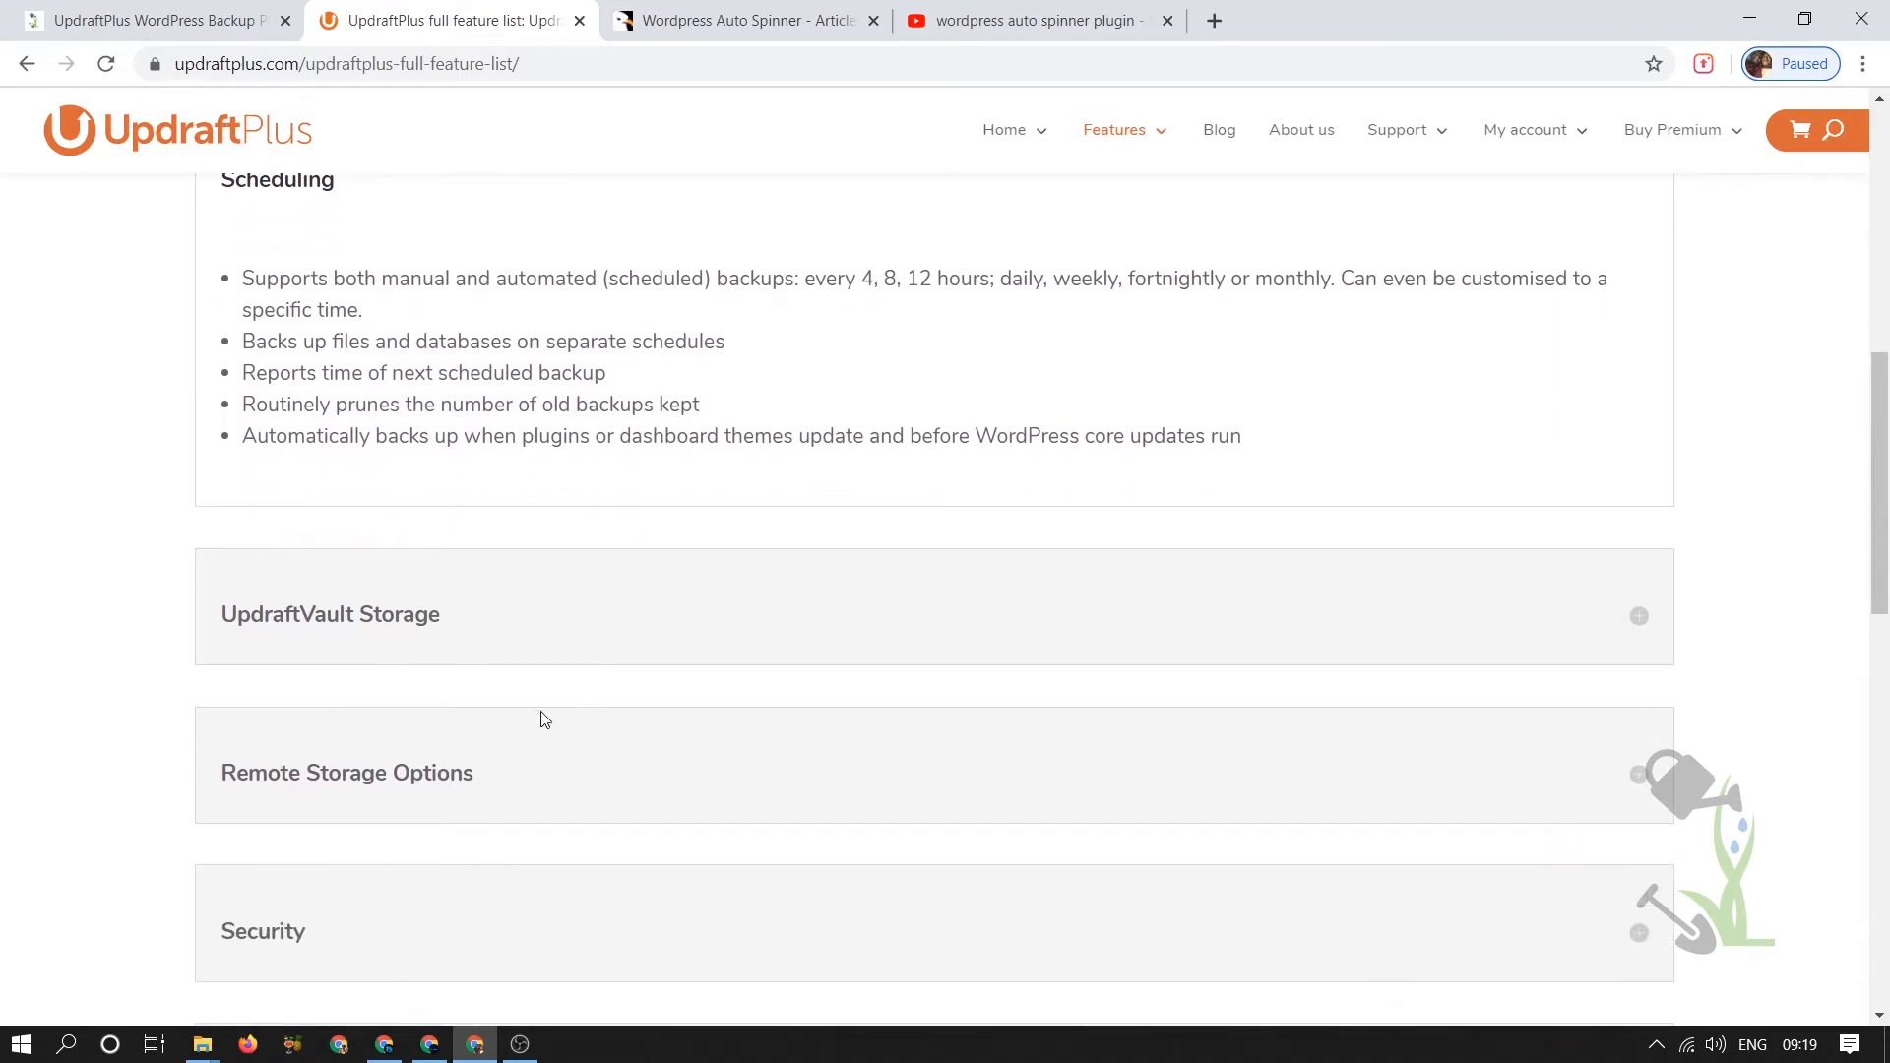
click(521, 794)
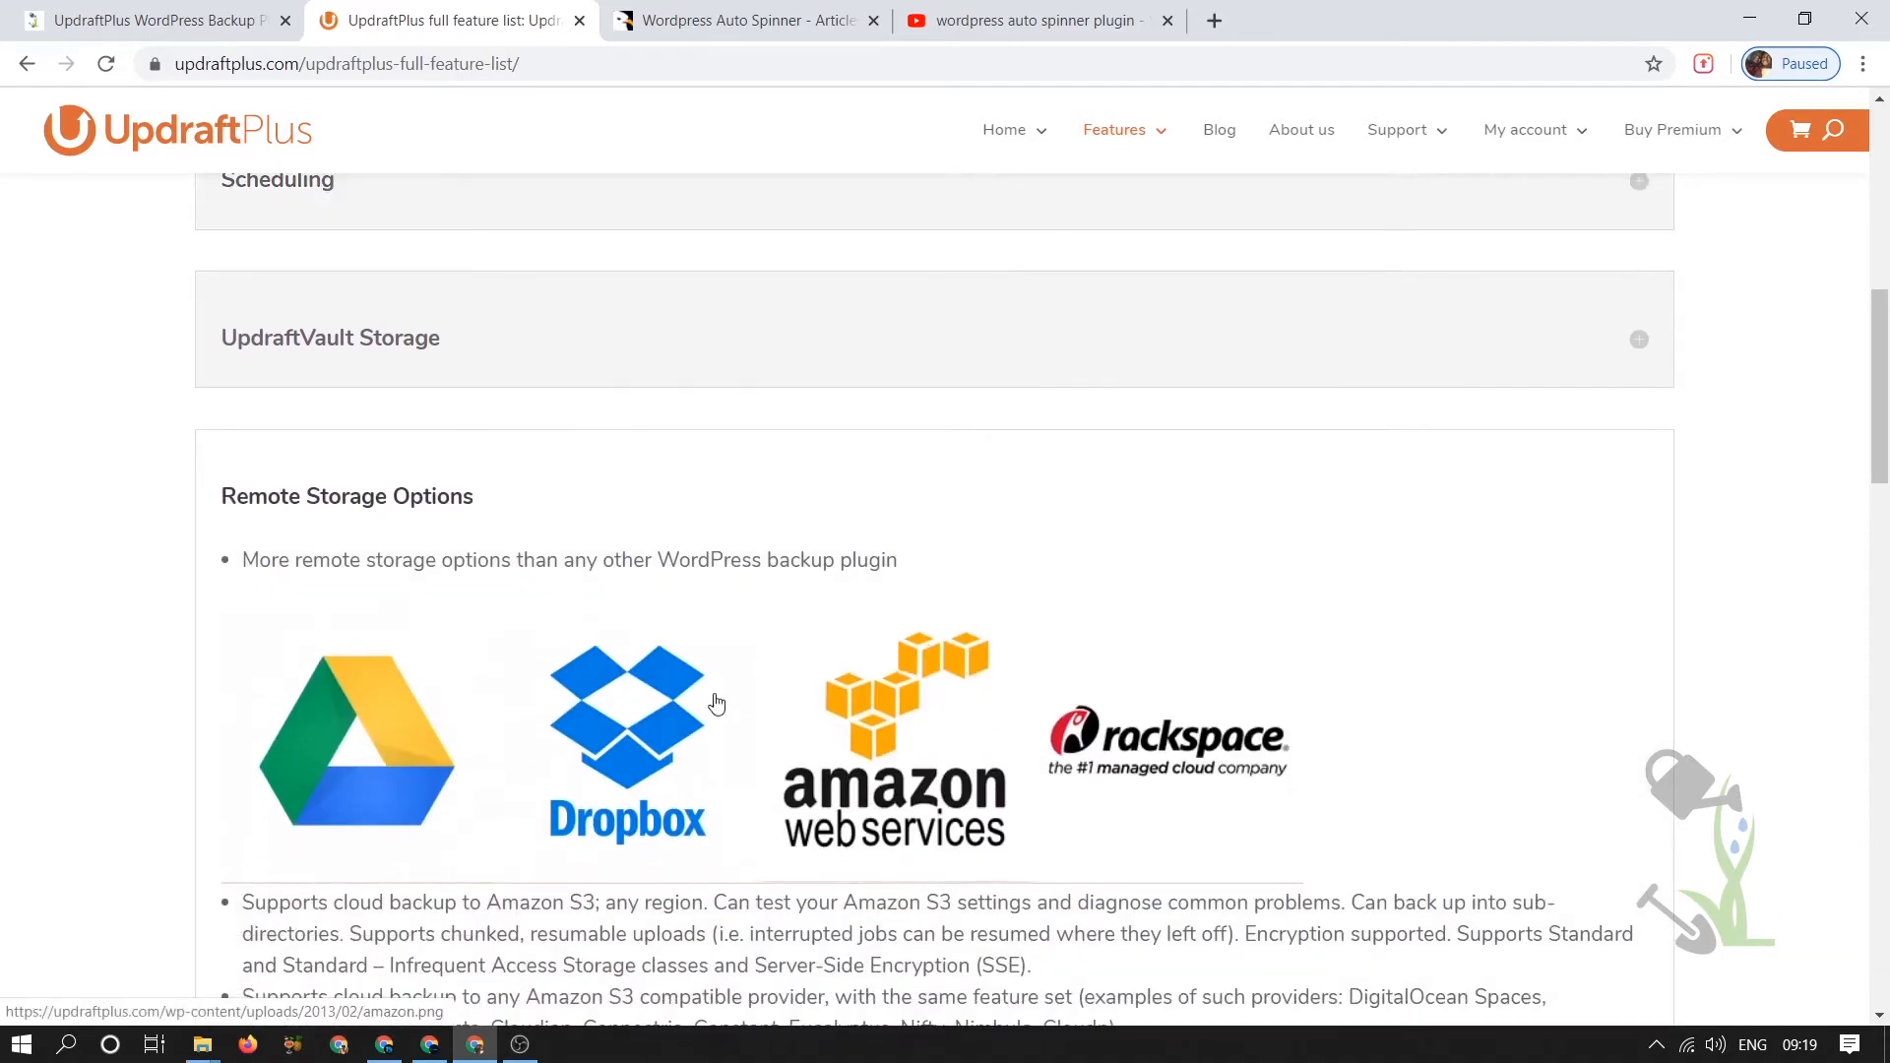
scroll(787, 655, up, 10)
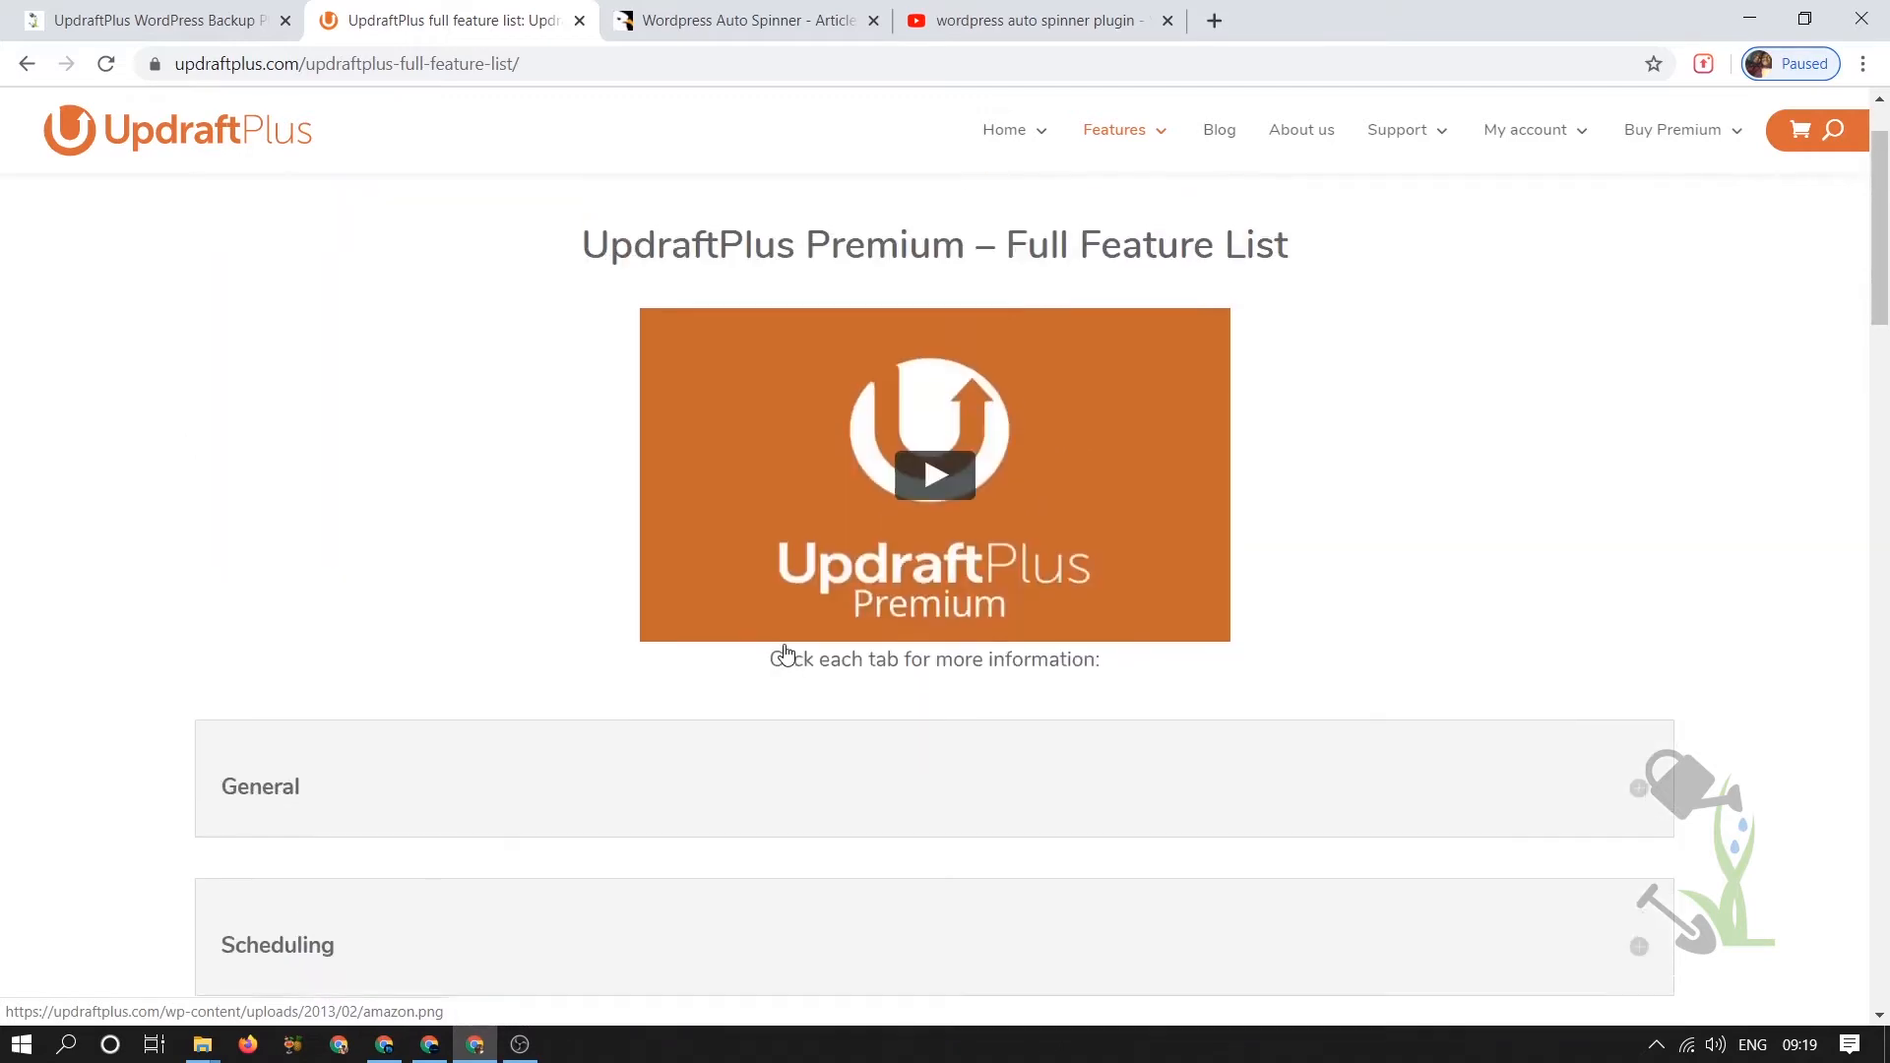
- Return to the srmehranclub product page and download the UpdraftPlus plugin zip
click(187, 17)
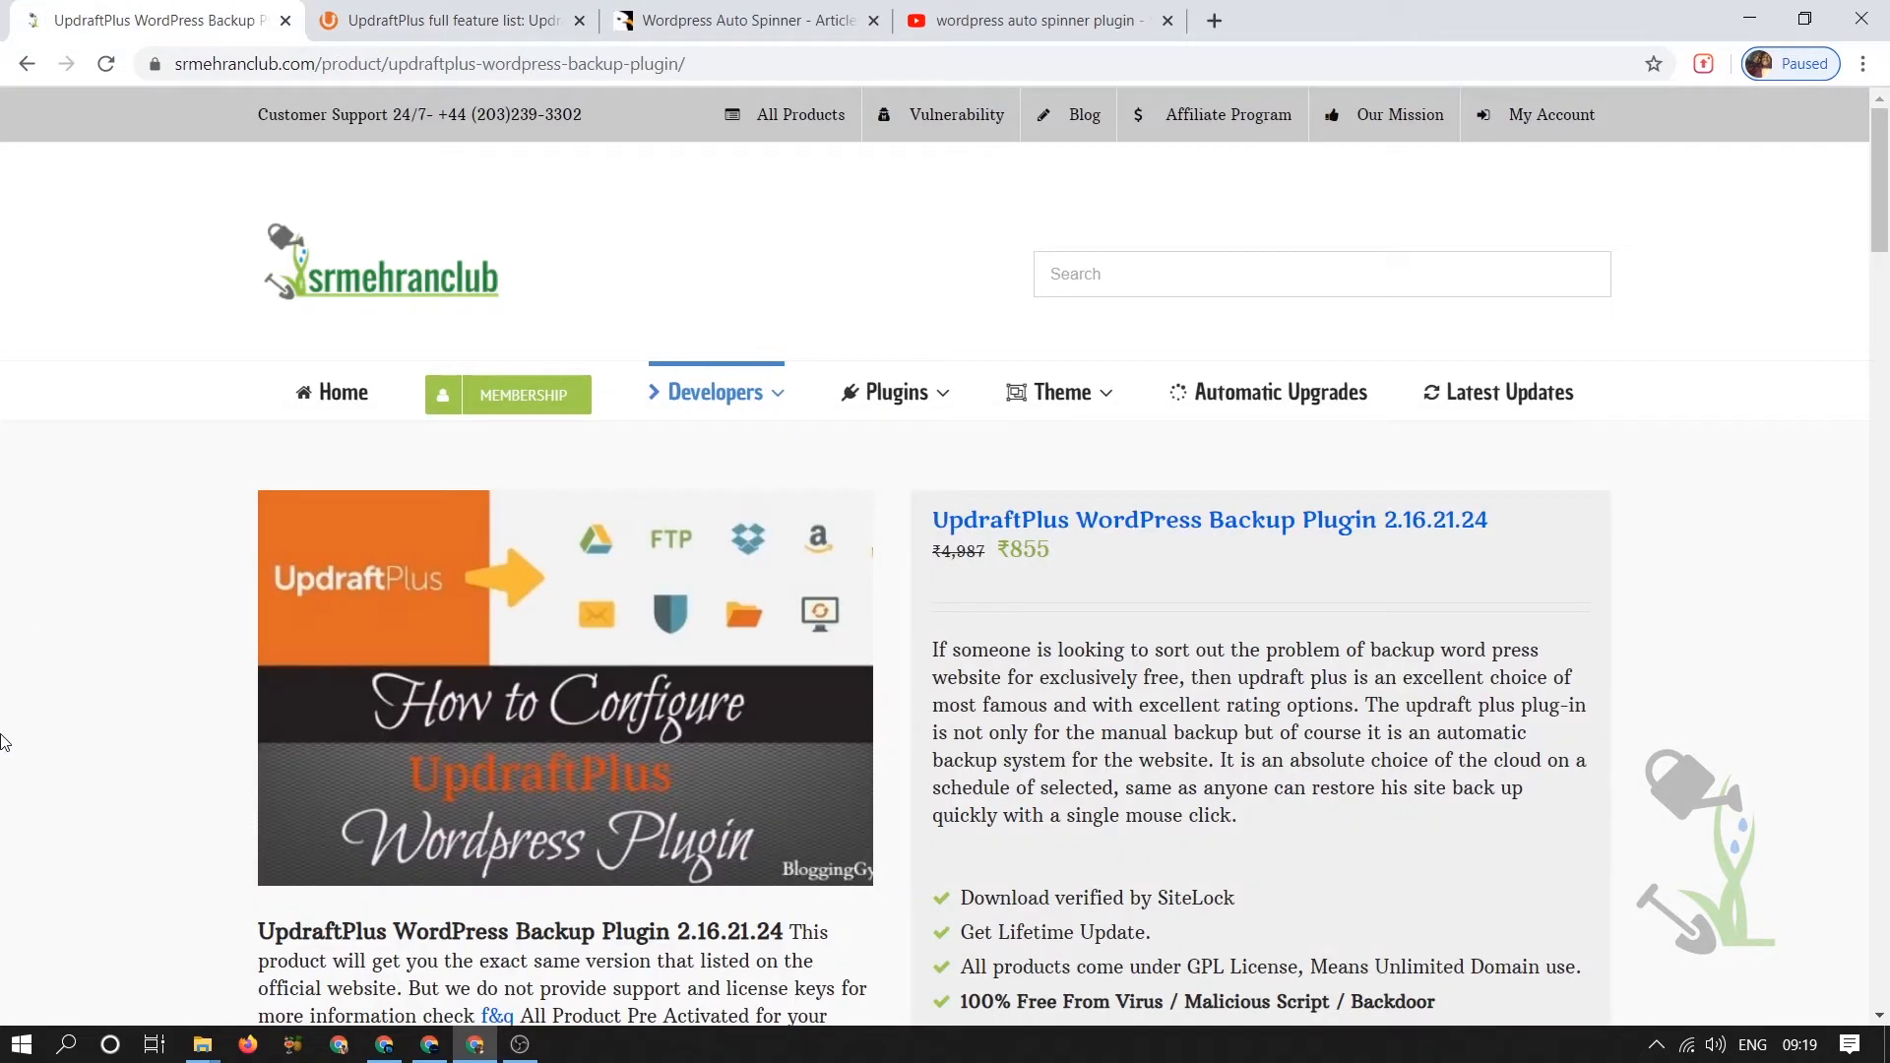
scroll(754, 664, down, 3)
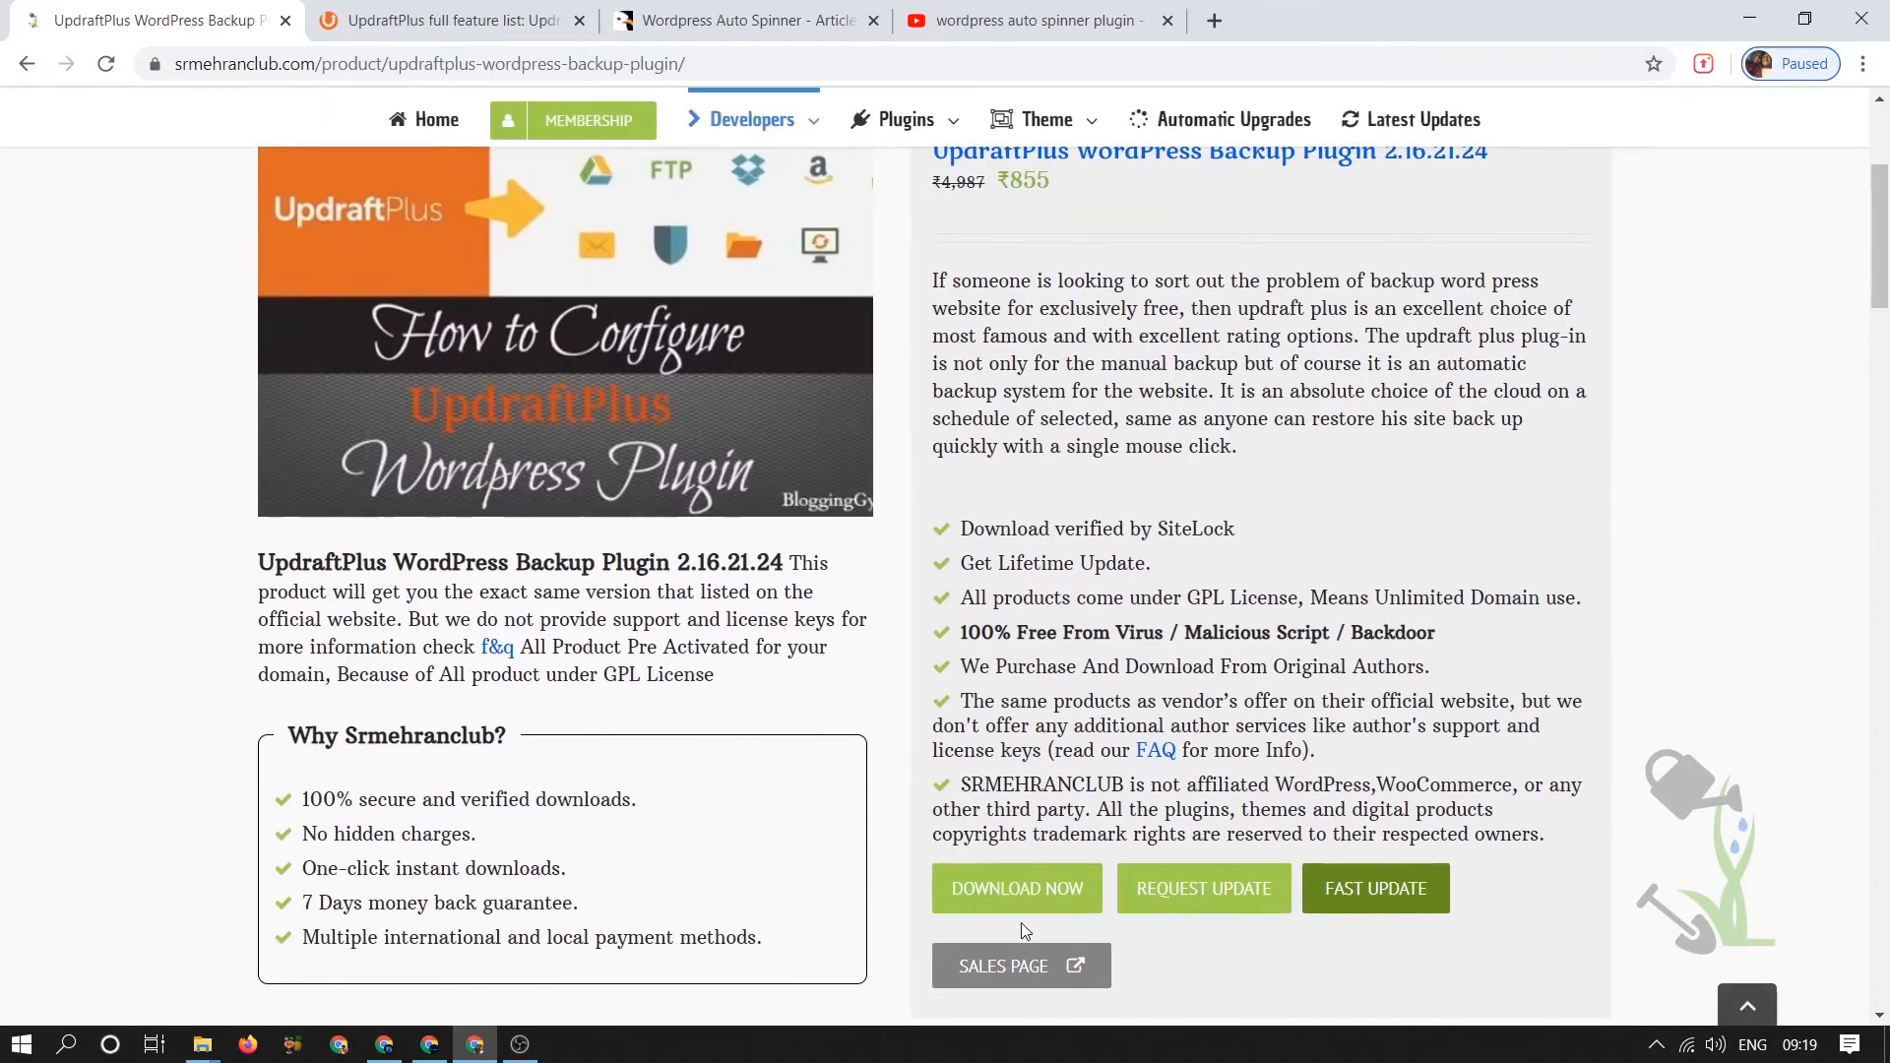
click(1036, 893)
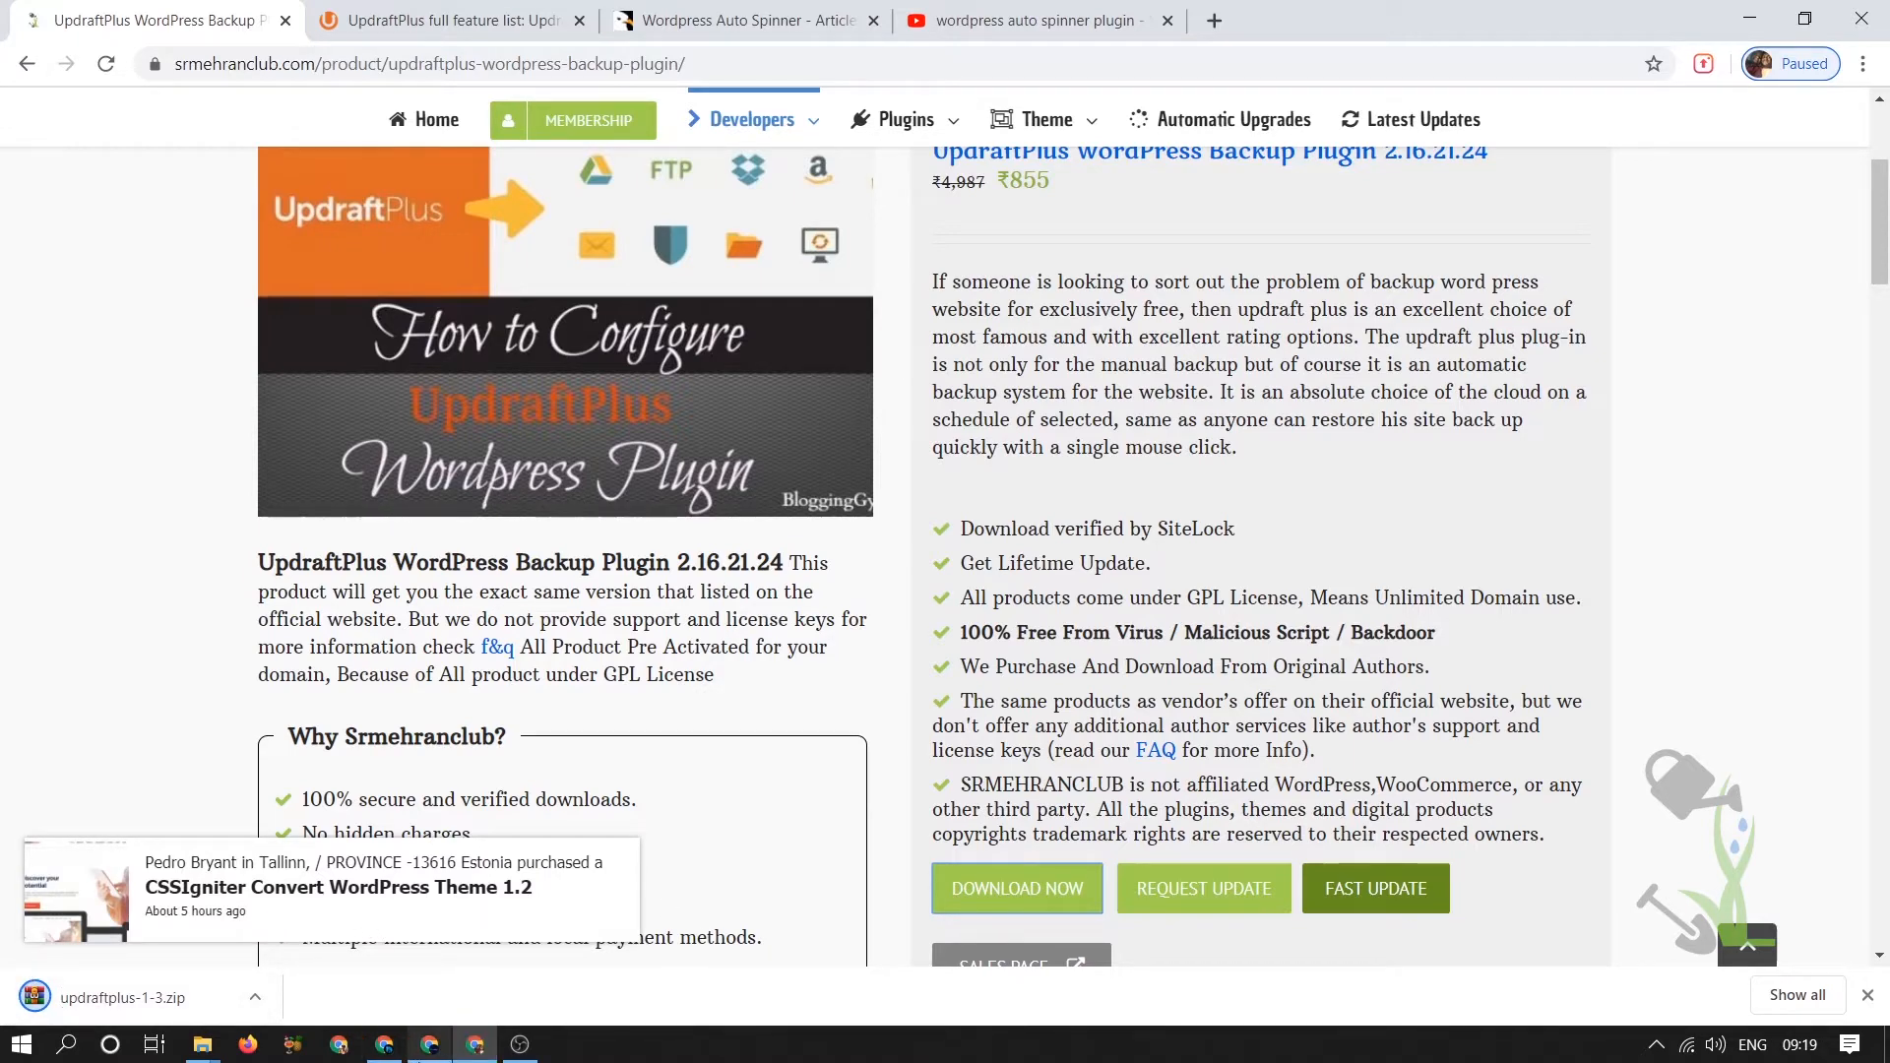
- Switch to the browser window with the WordPress demo site and look over its homepage sections
mouse_move(429, 1046)
click(429, 946)
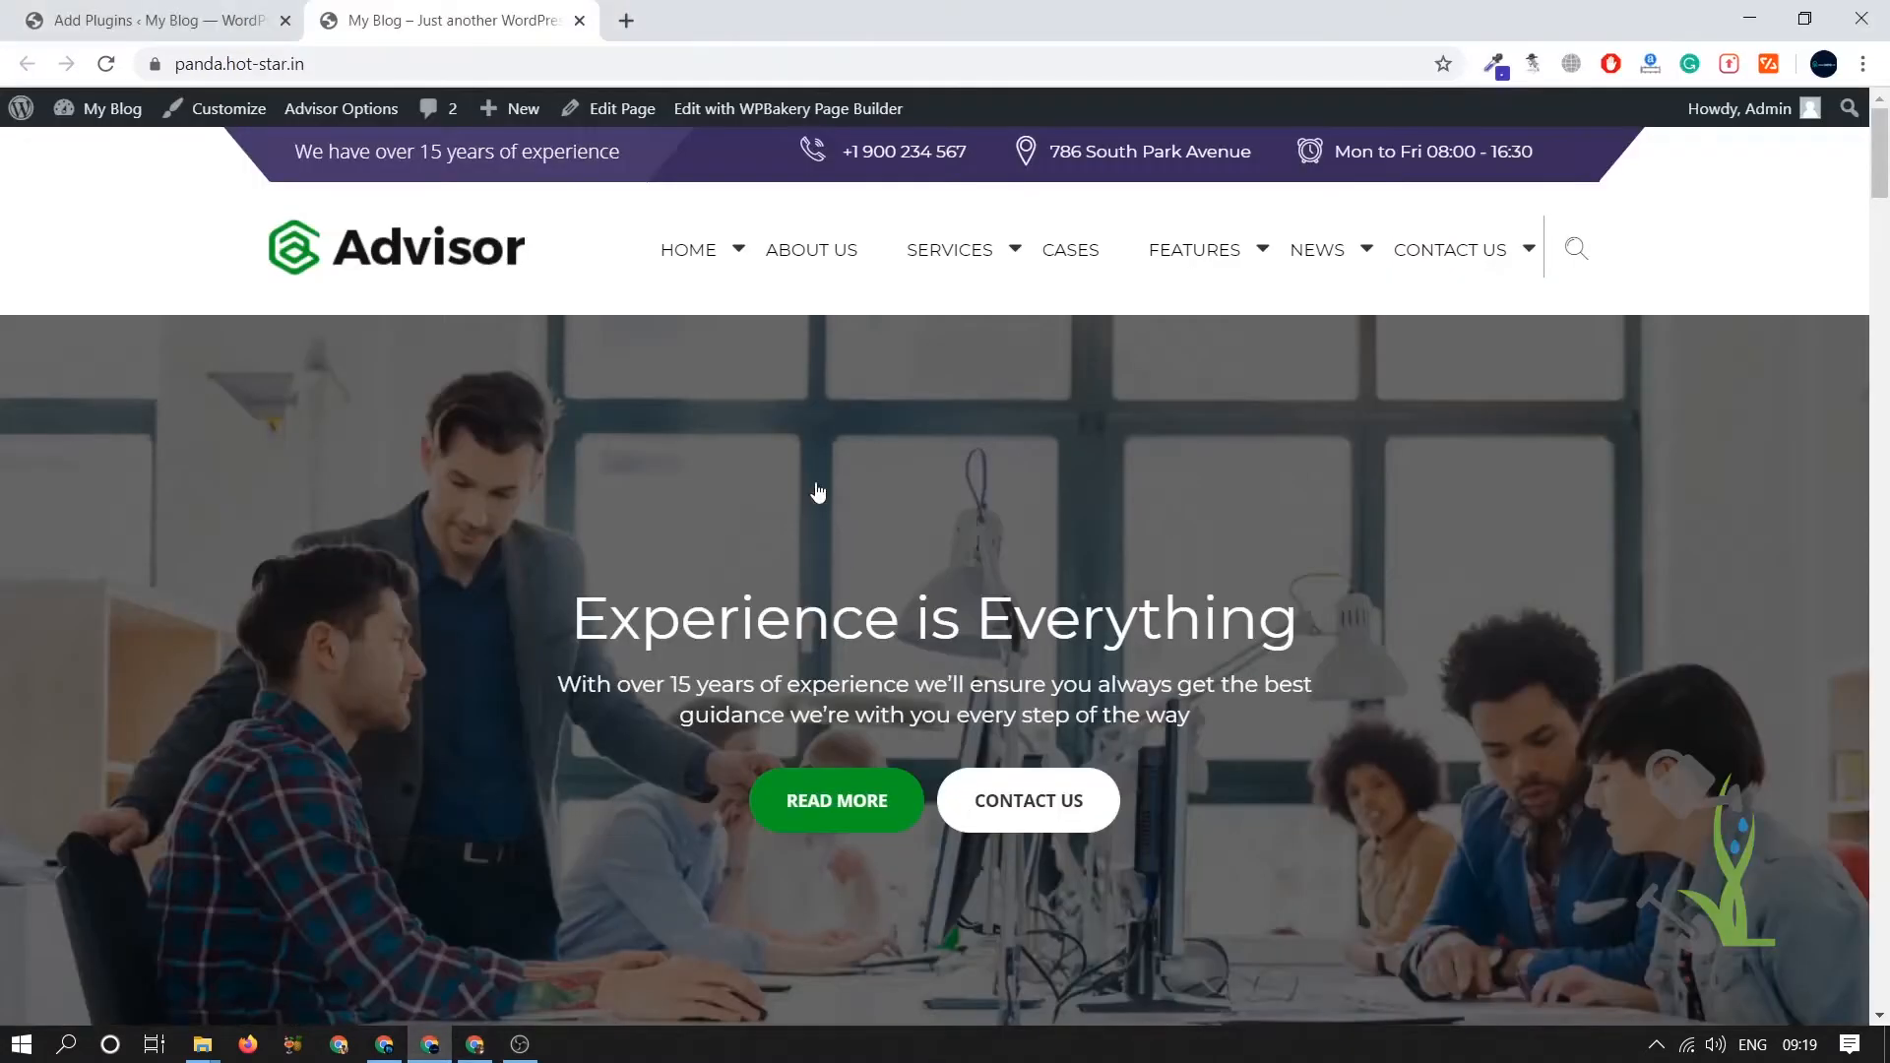
scroll(1043, 522, down, 5)
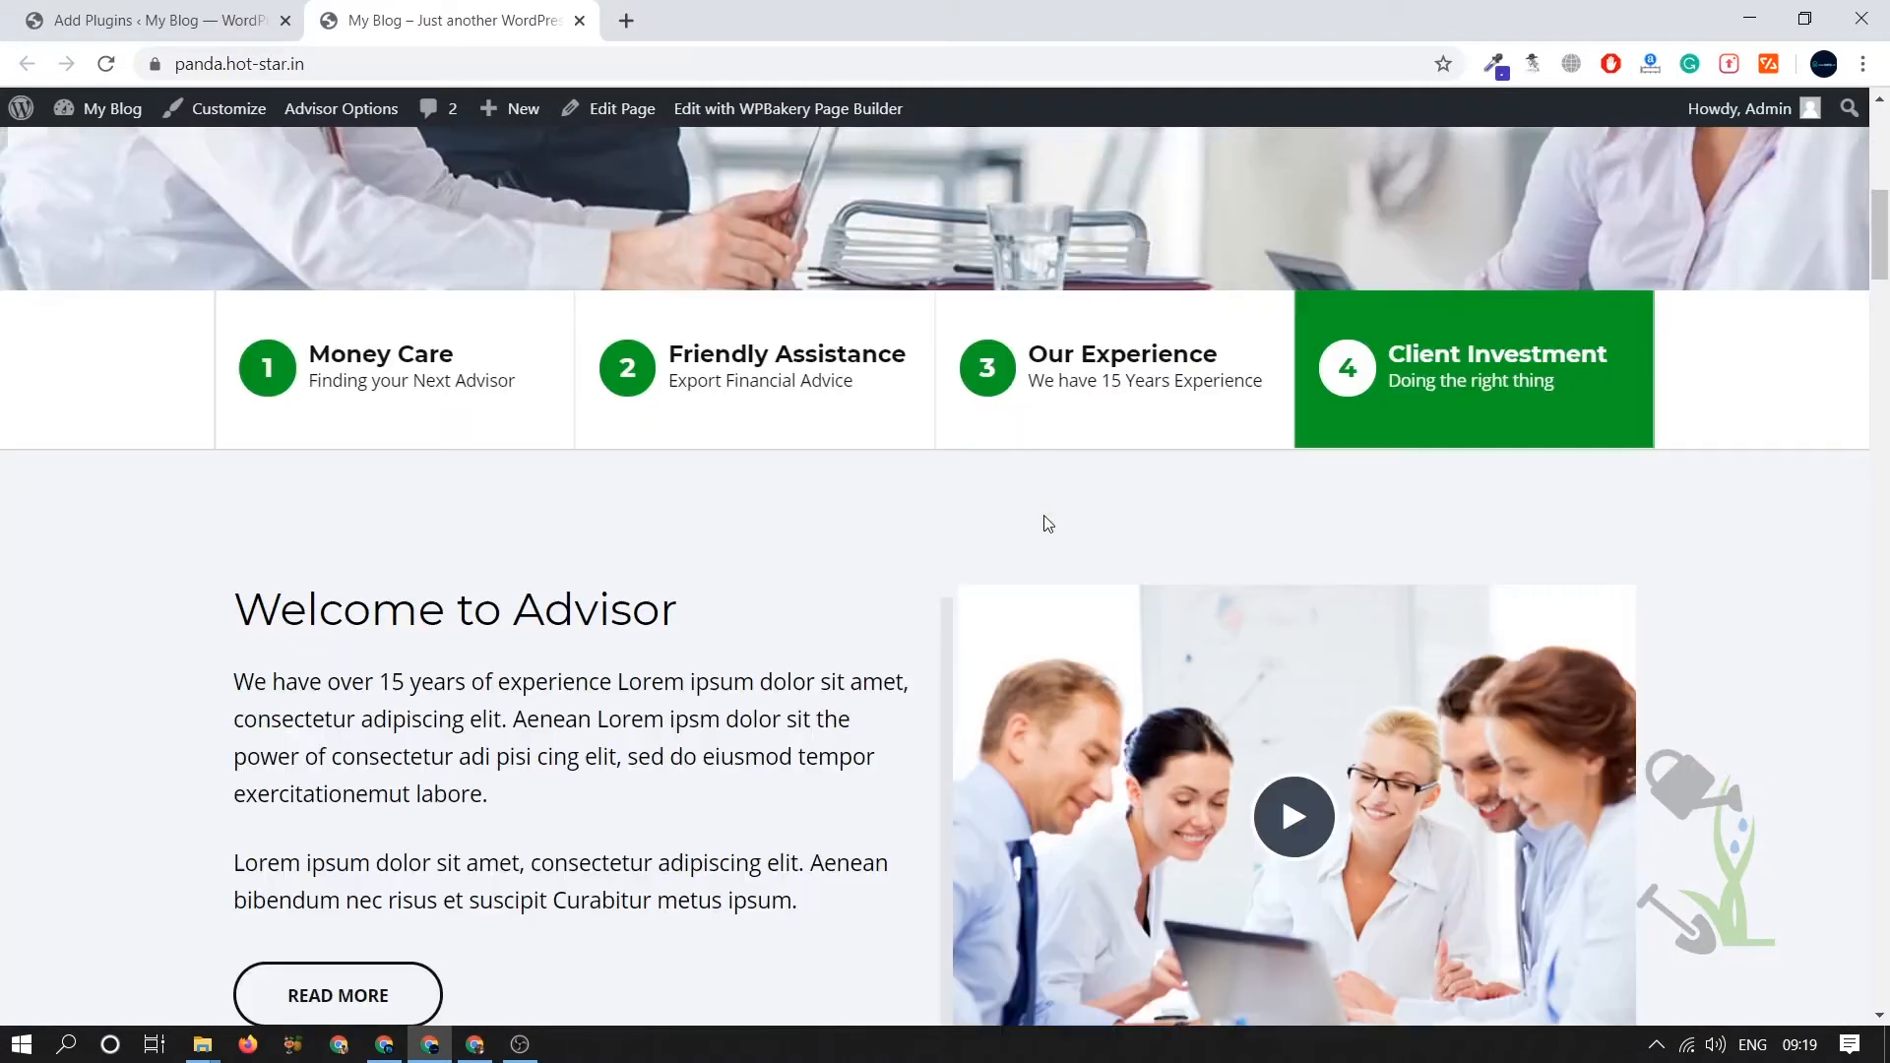
scroll(839, 574, down, 10)
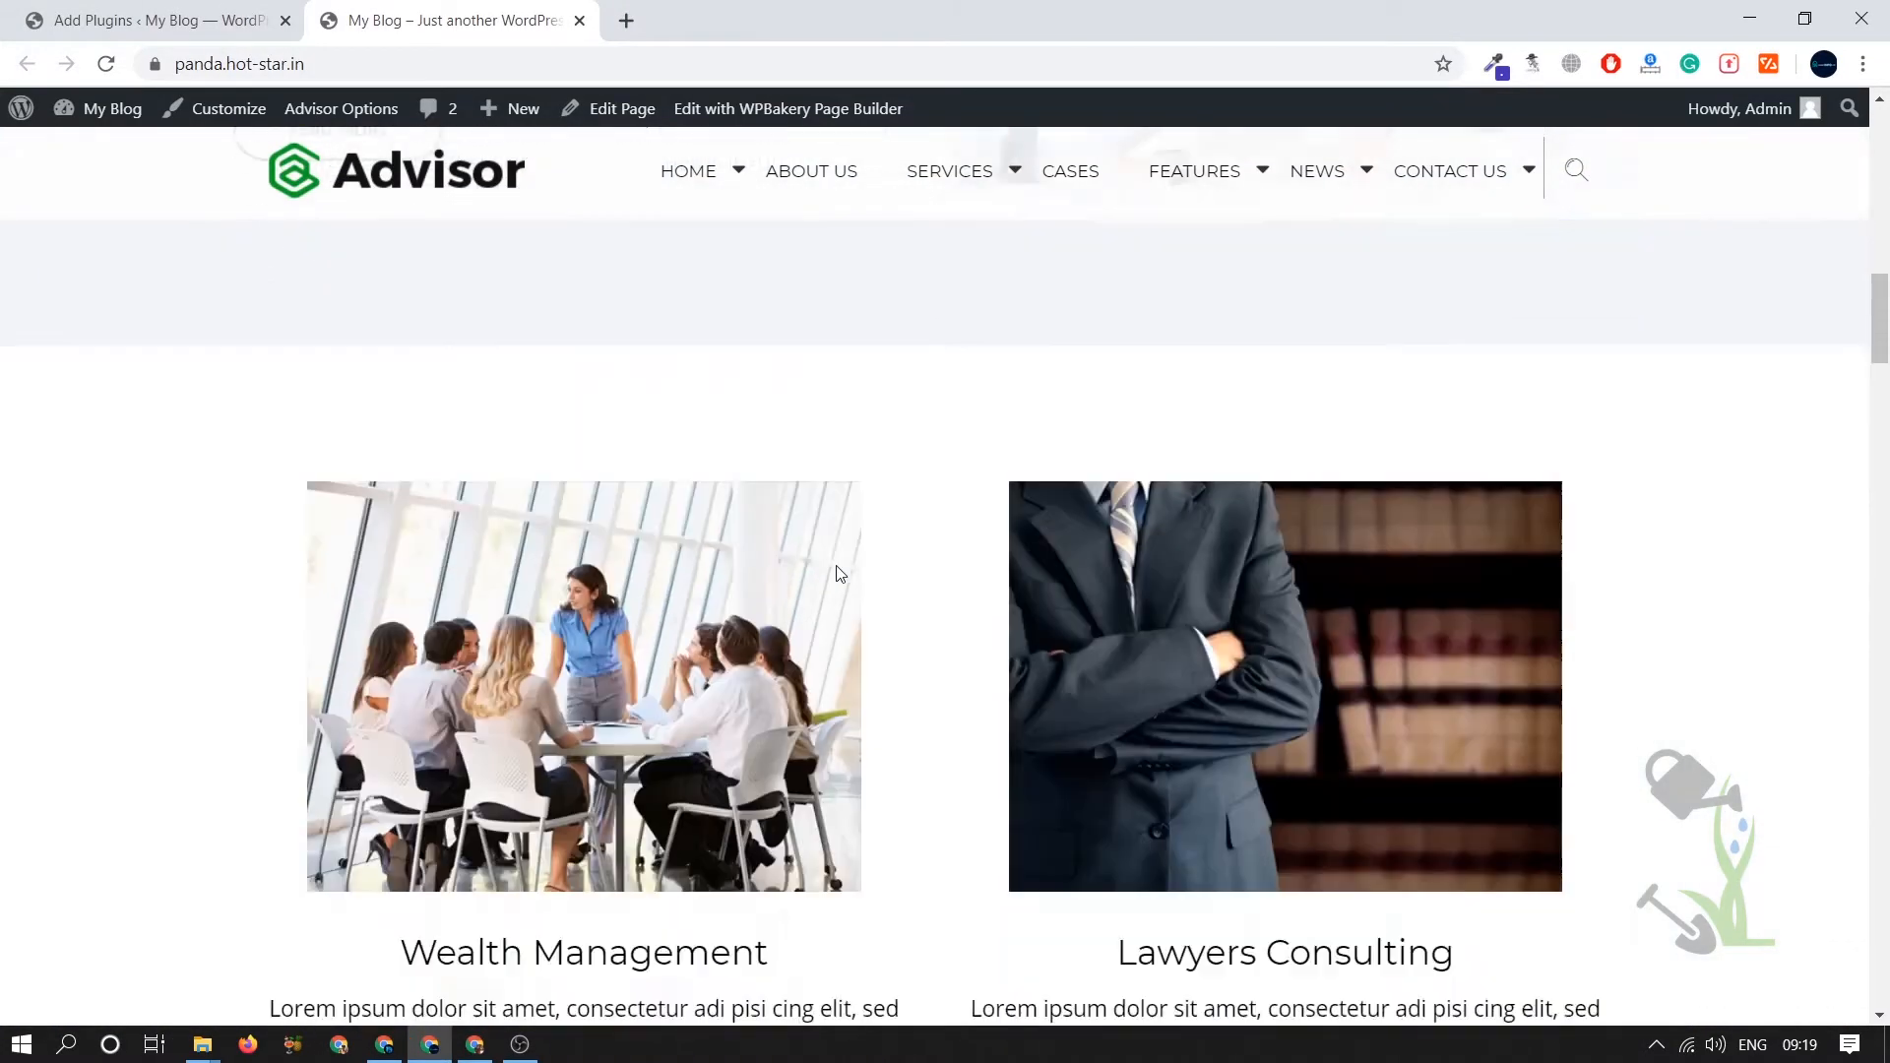
scroll(839, 574, down, 2)
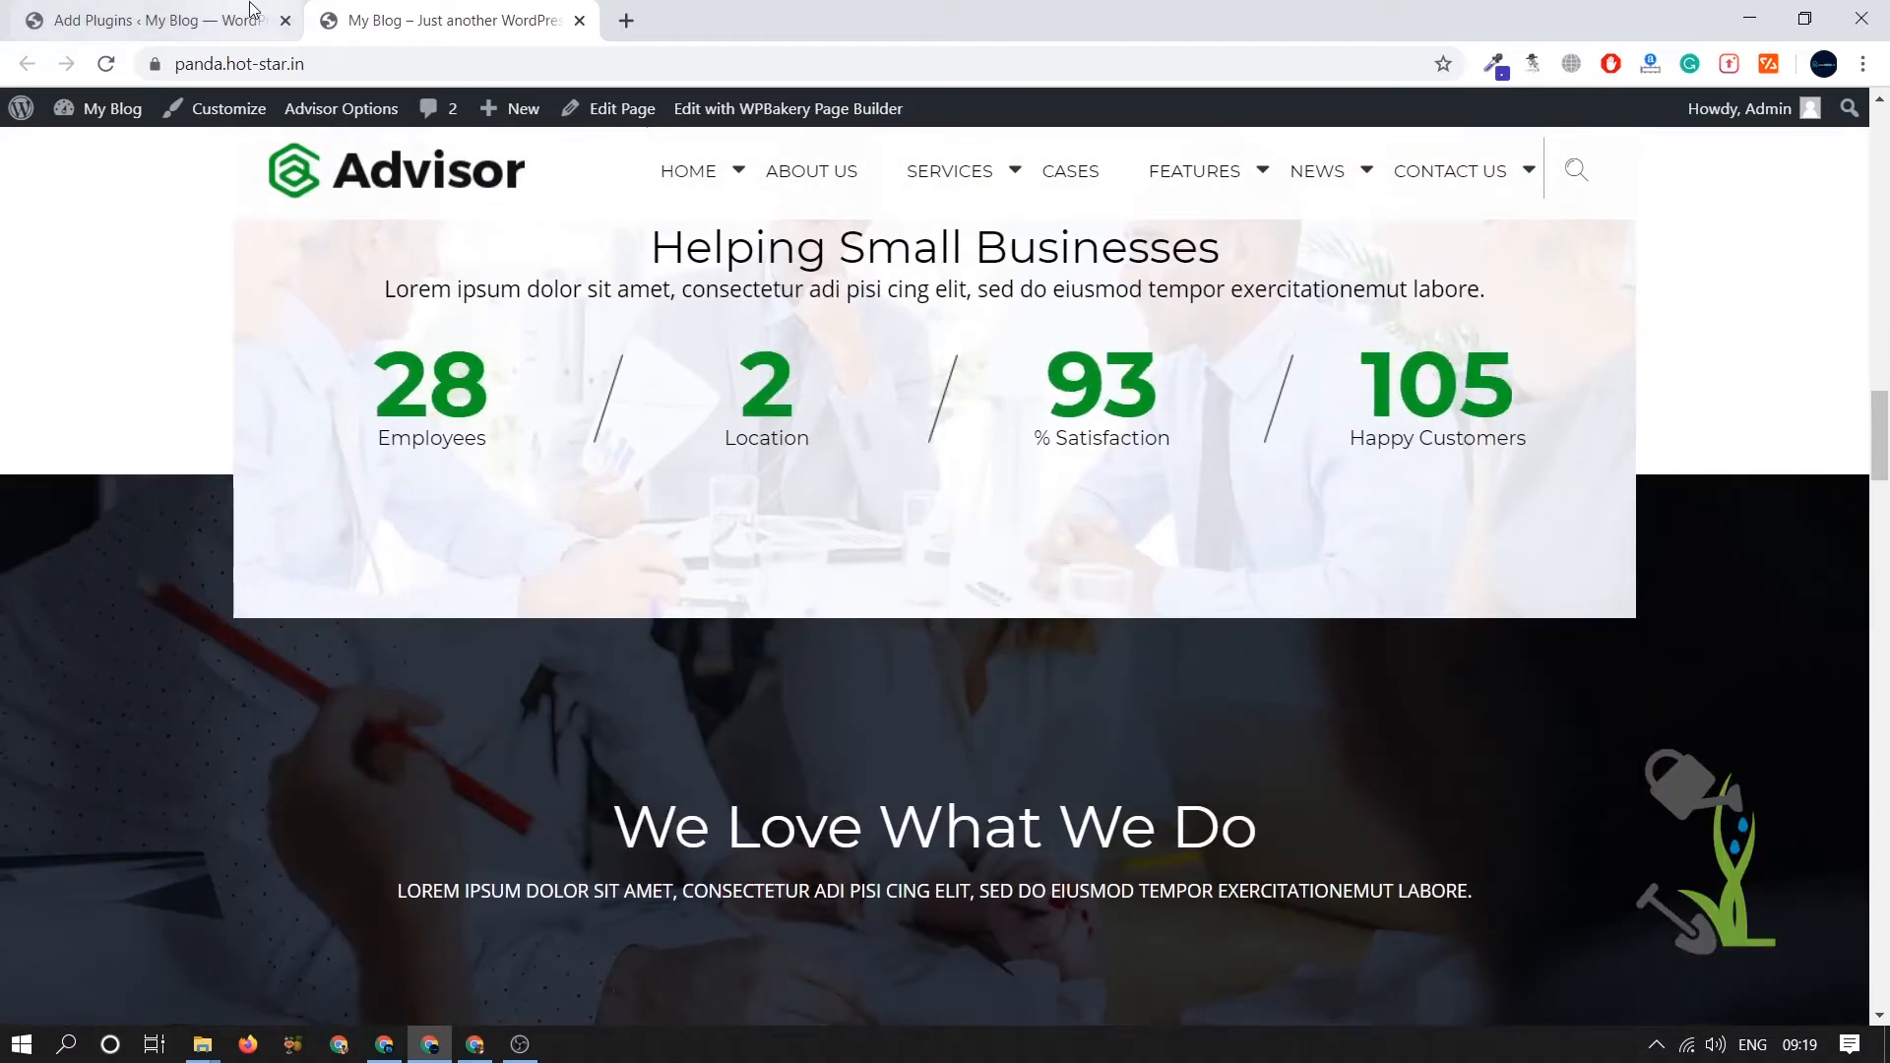
- Open the site's WordPress dashboard at panda.hot-star.in/wp-admin/
click(394, 58)
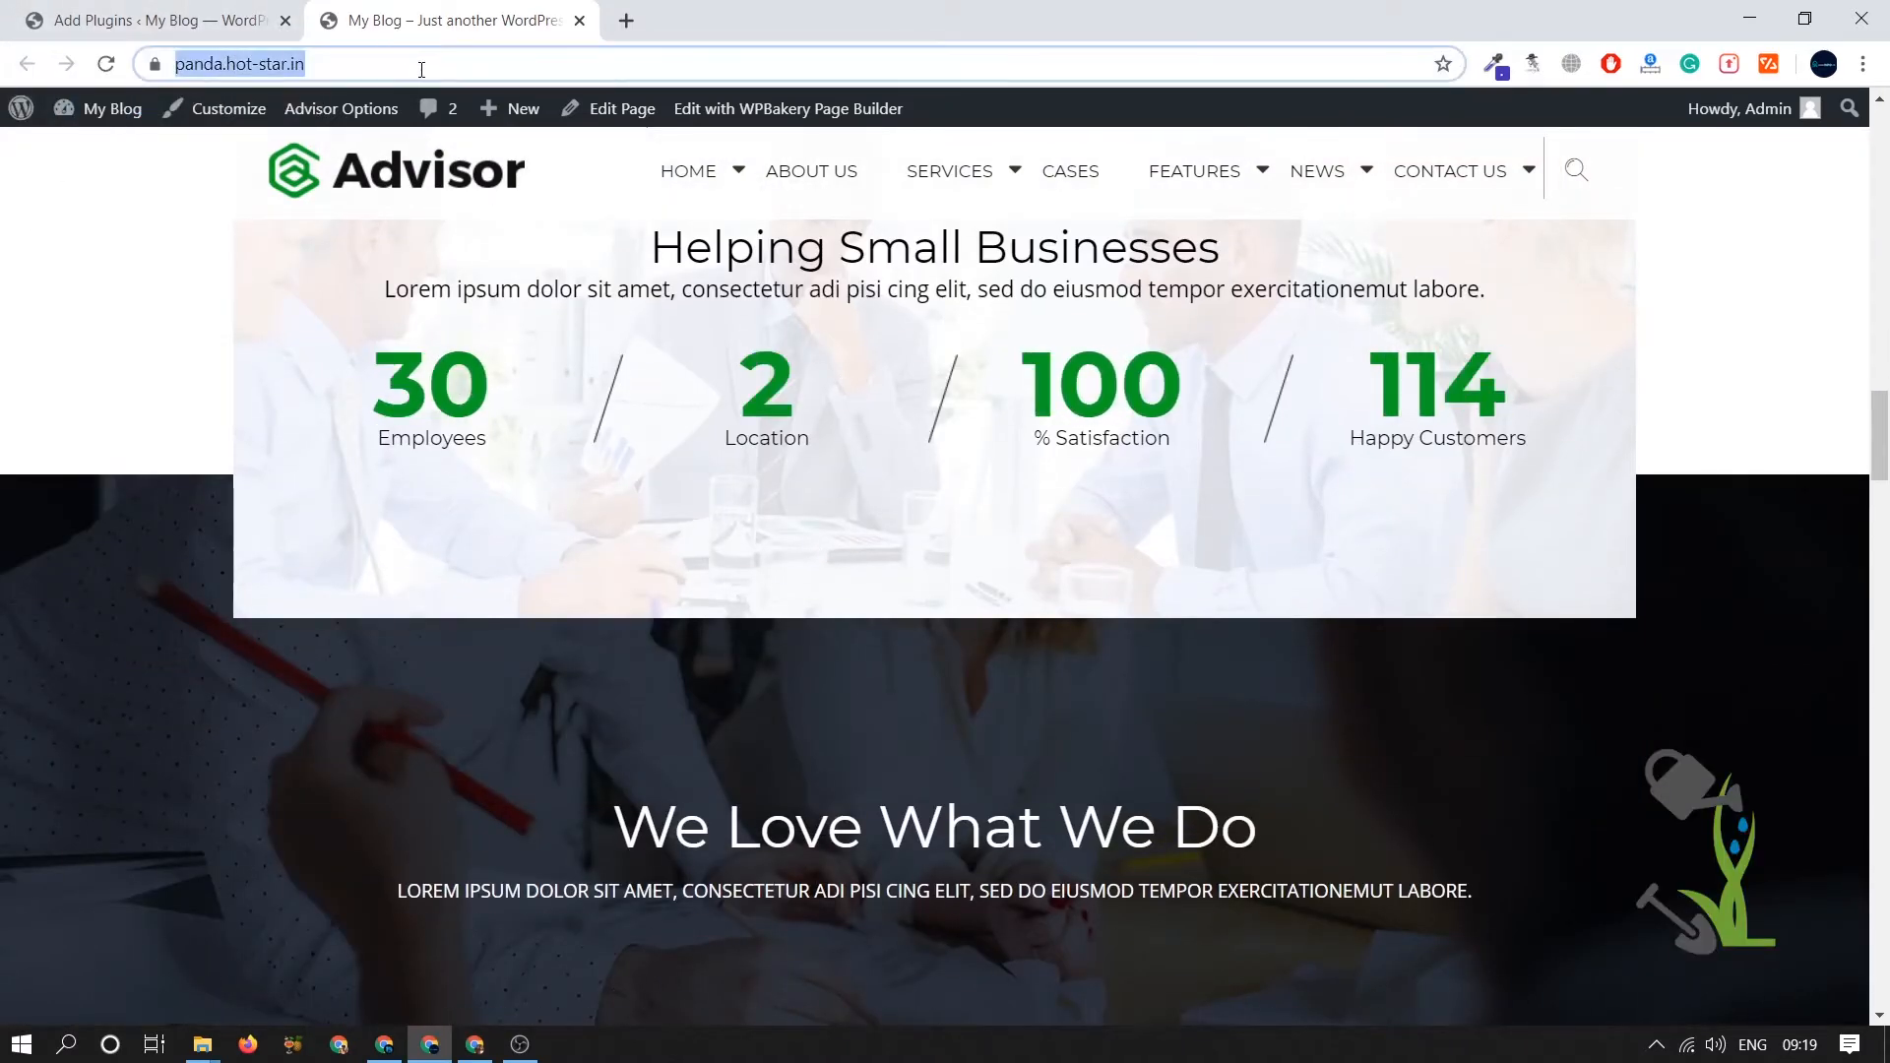
click(441, 71)
text(/wp-admin/)
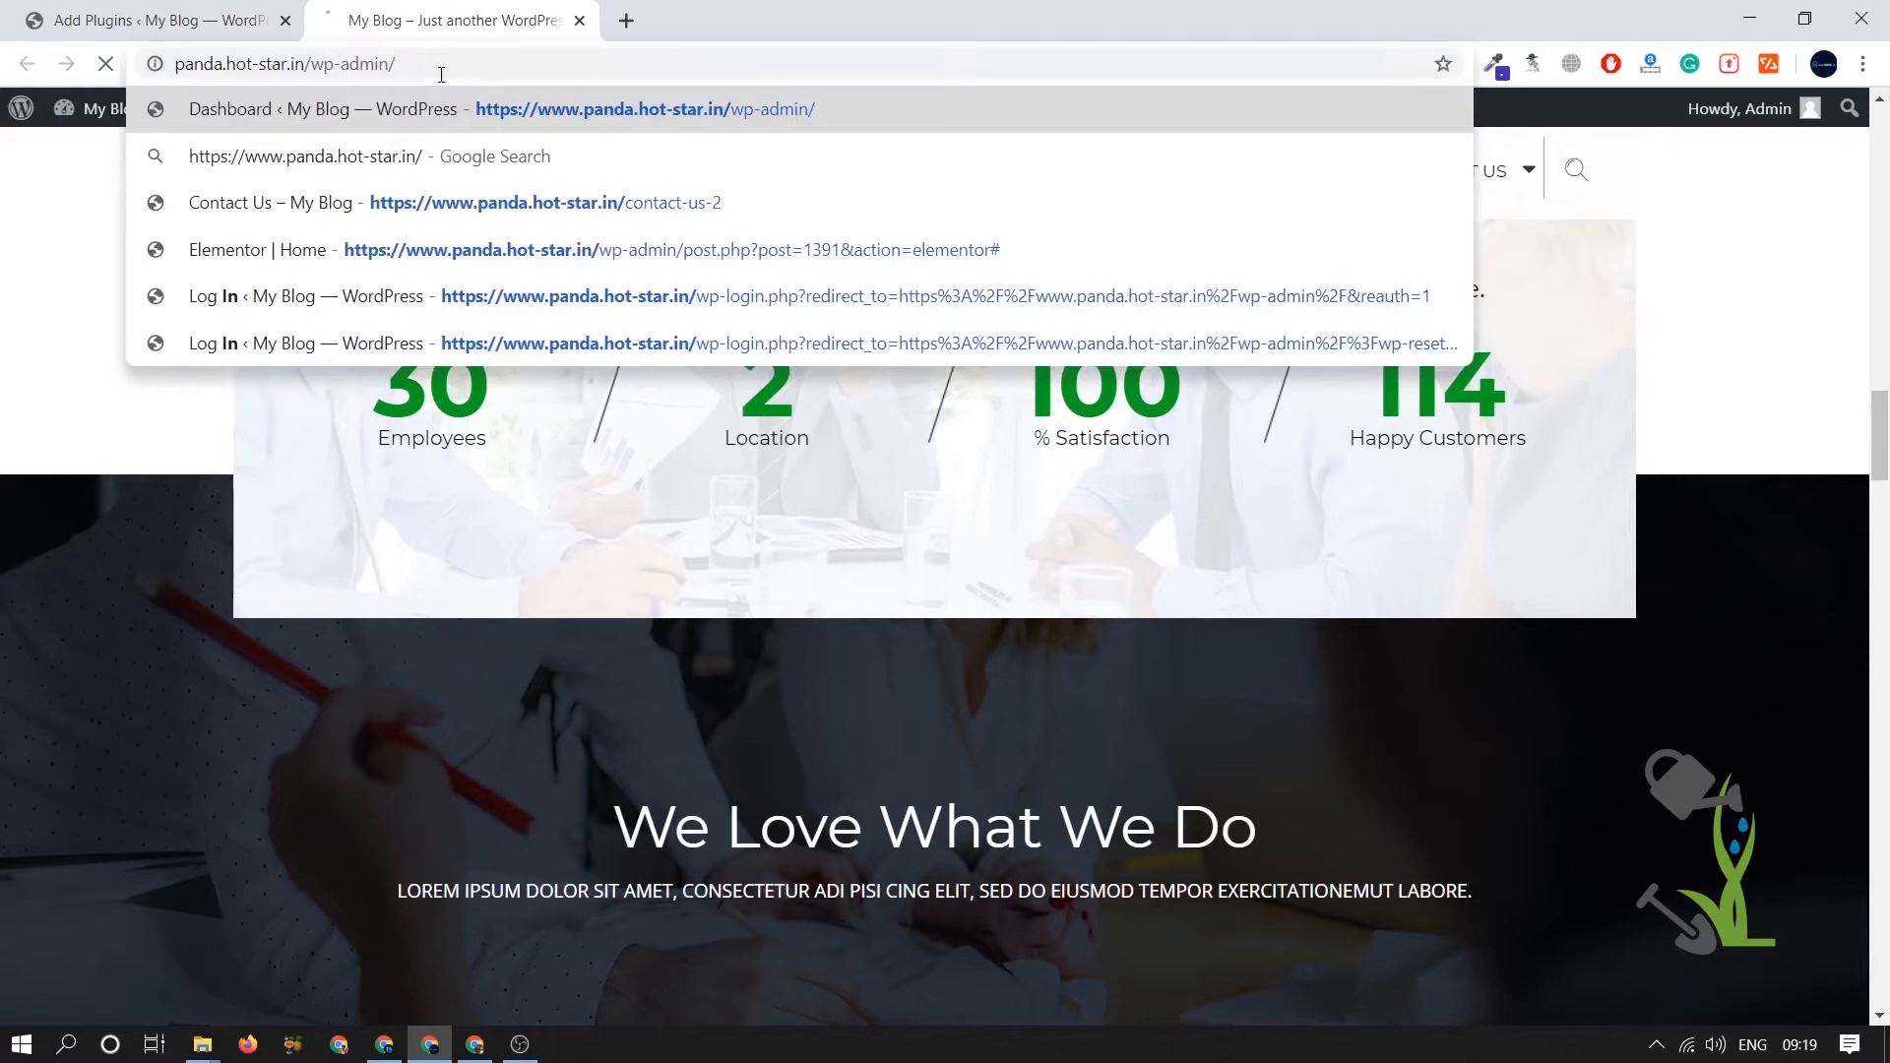
key(Return)
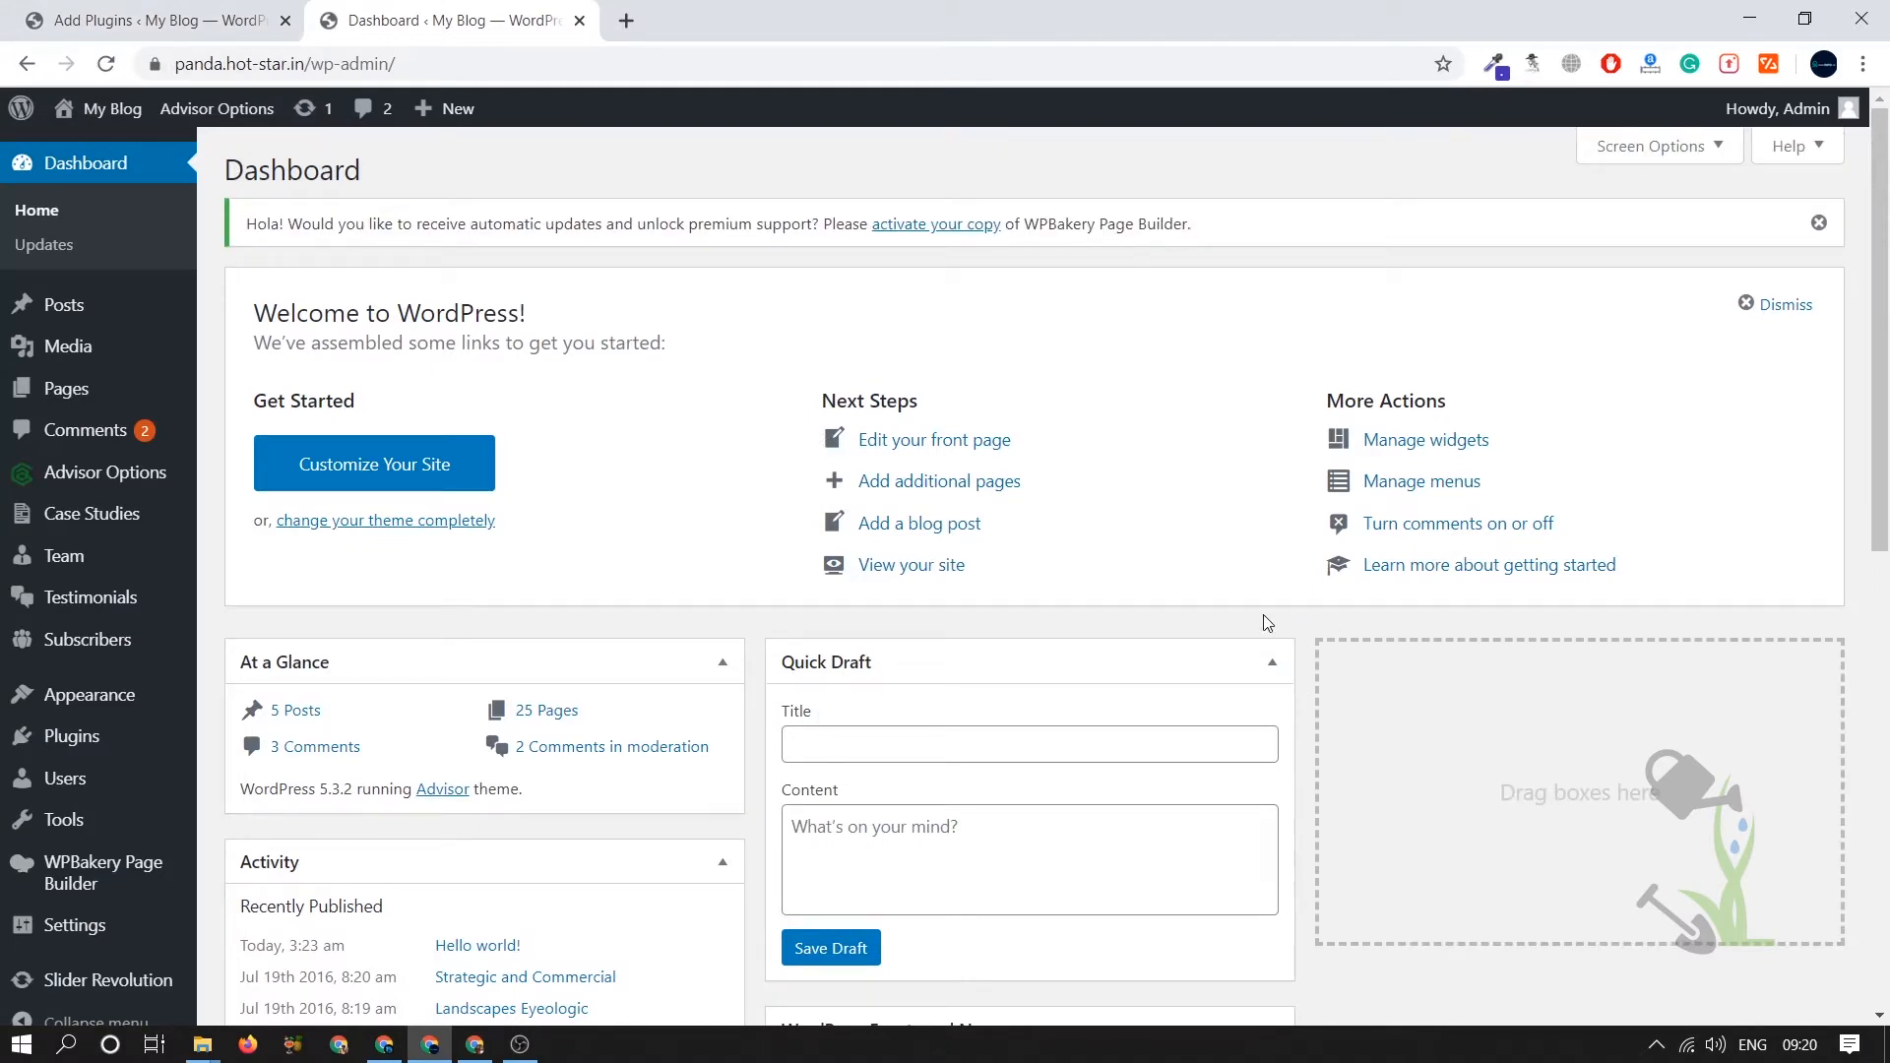
- Search for "updraft" among the plugins that can be added and activate UpdraftPlus WordPress Backup Plugin
mouse_move(114, 756)
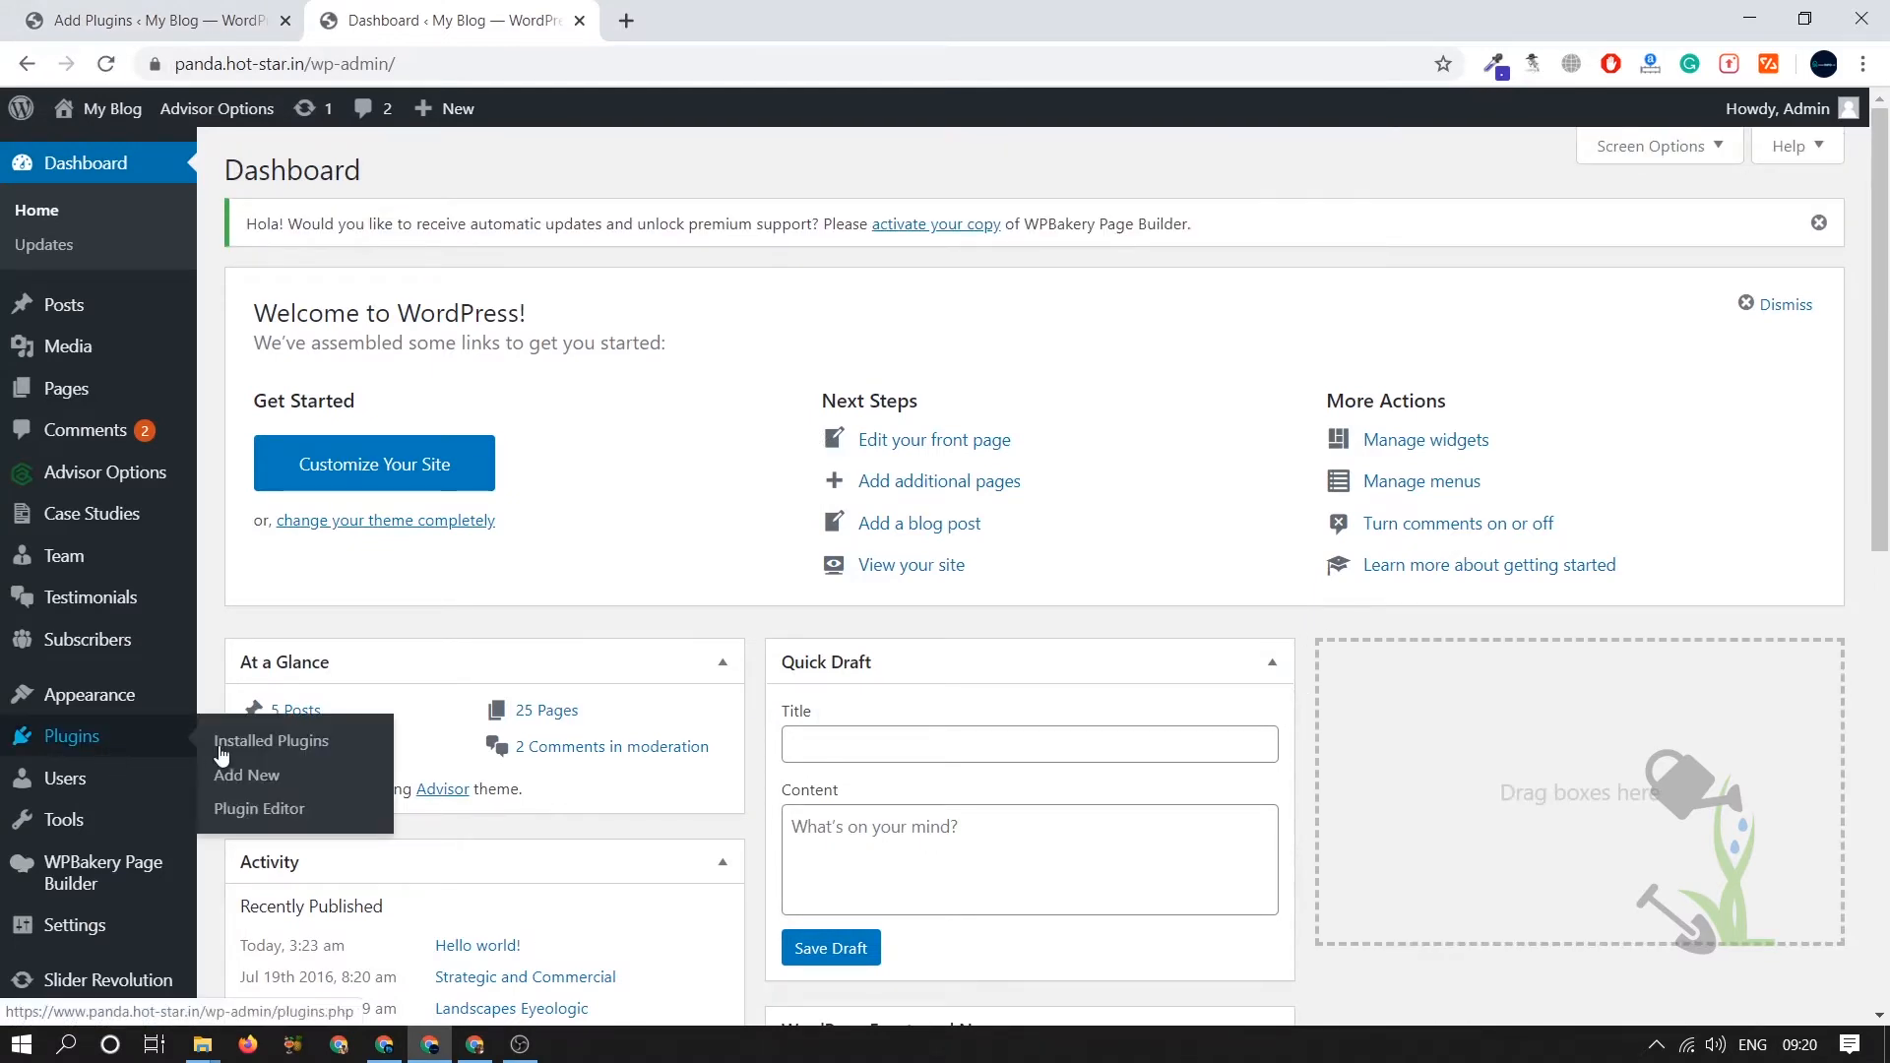
click(253, 775)
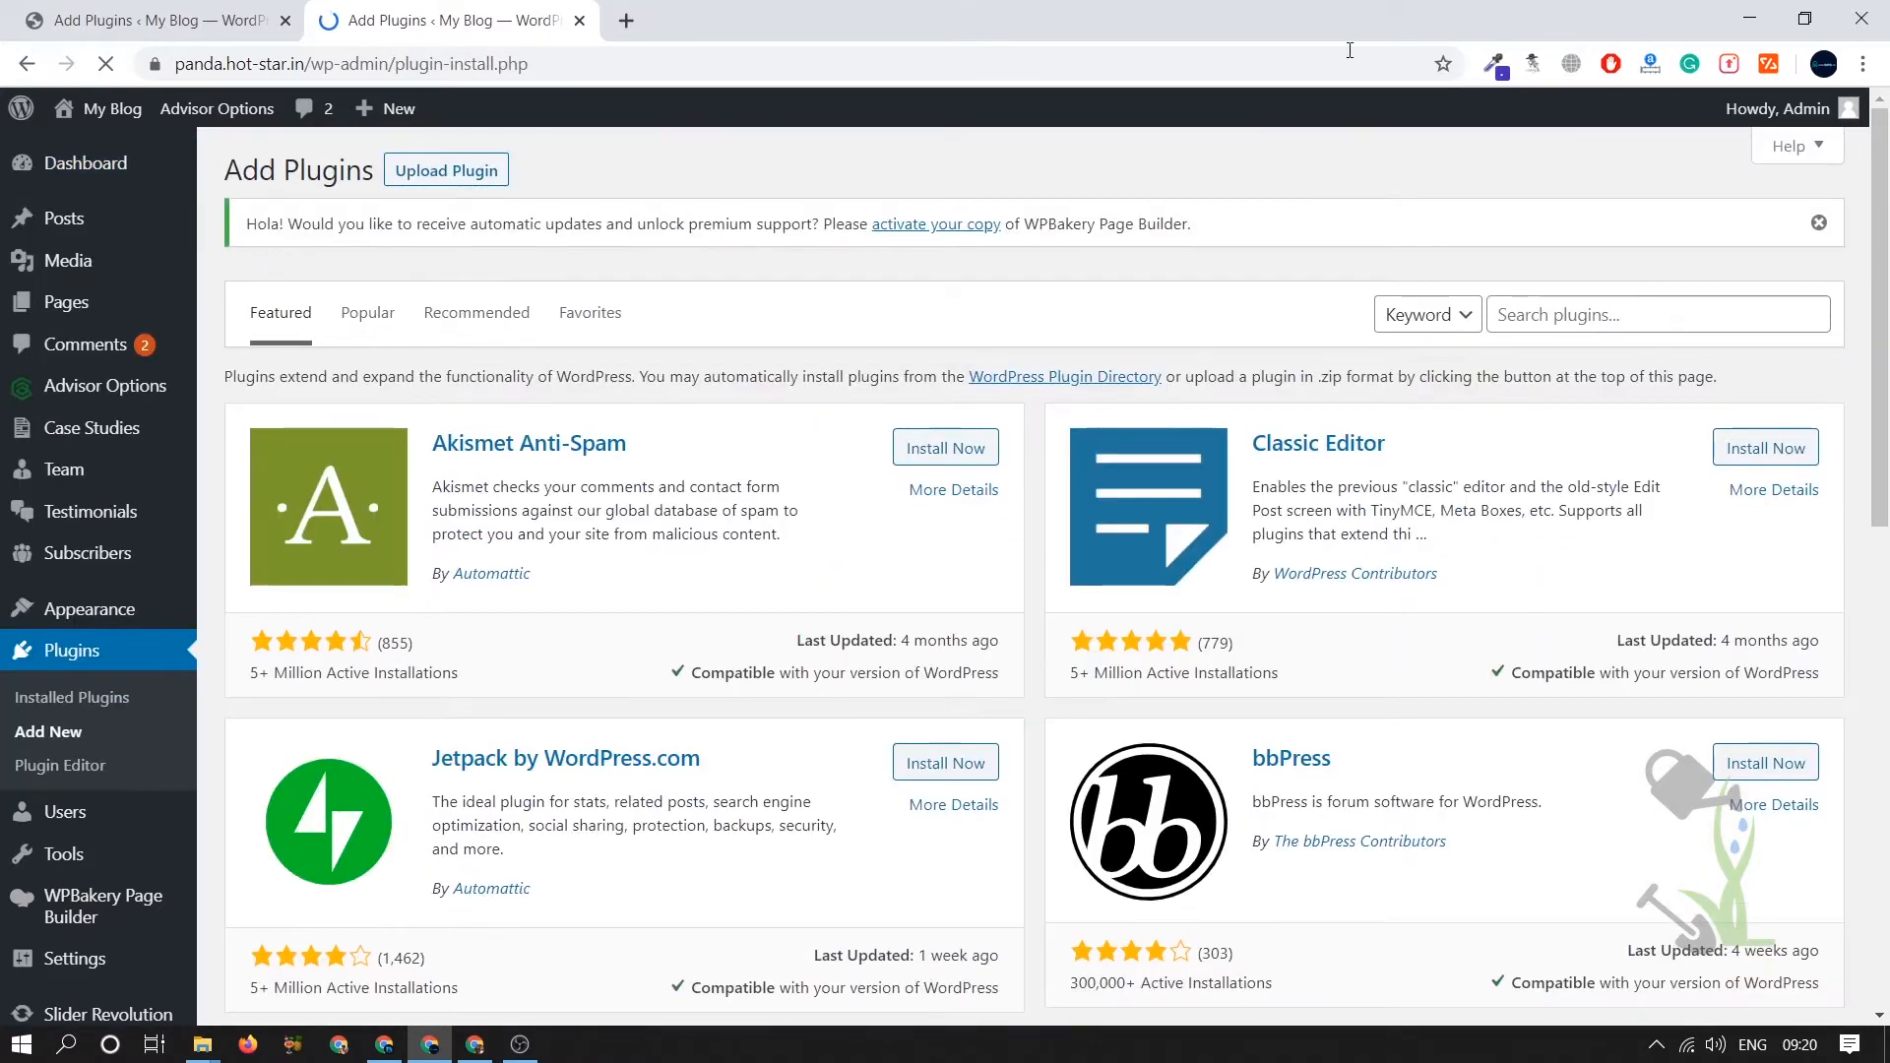
click(1622, 311)
text(u)
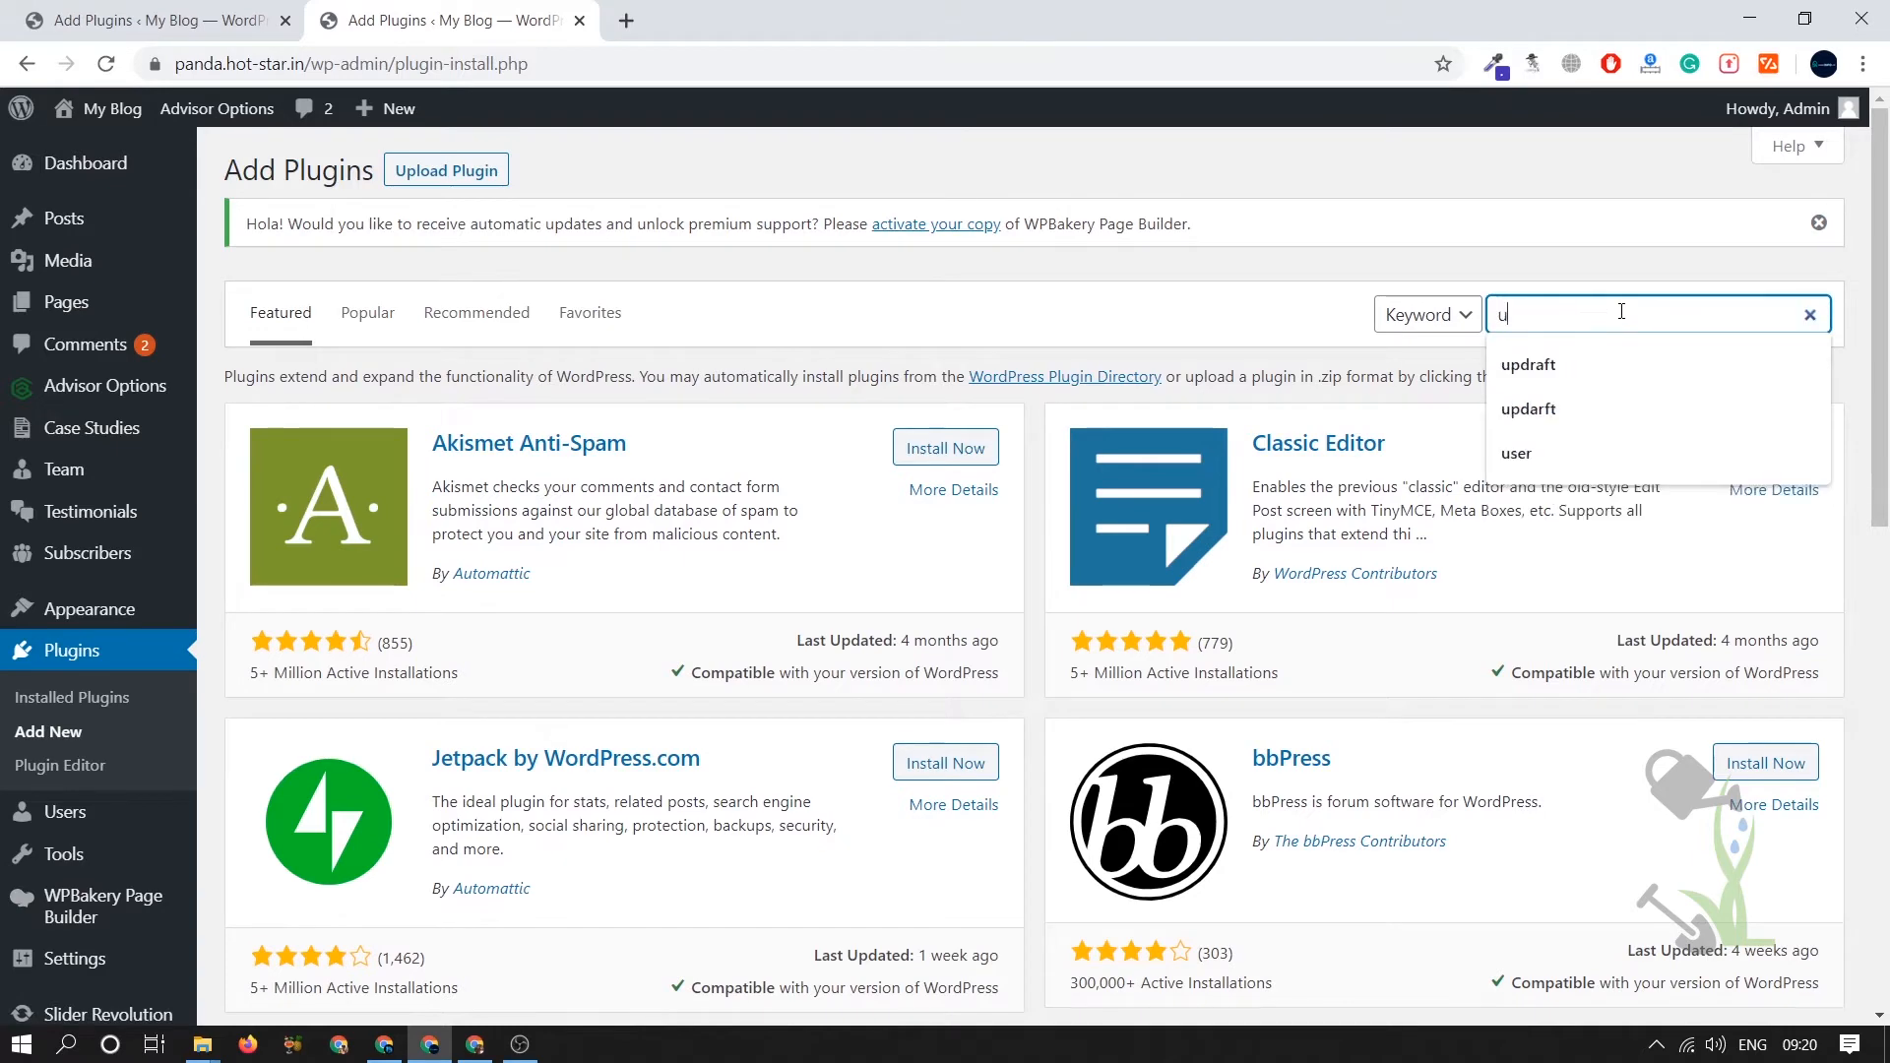
key(Down)
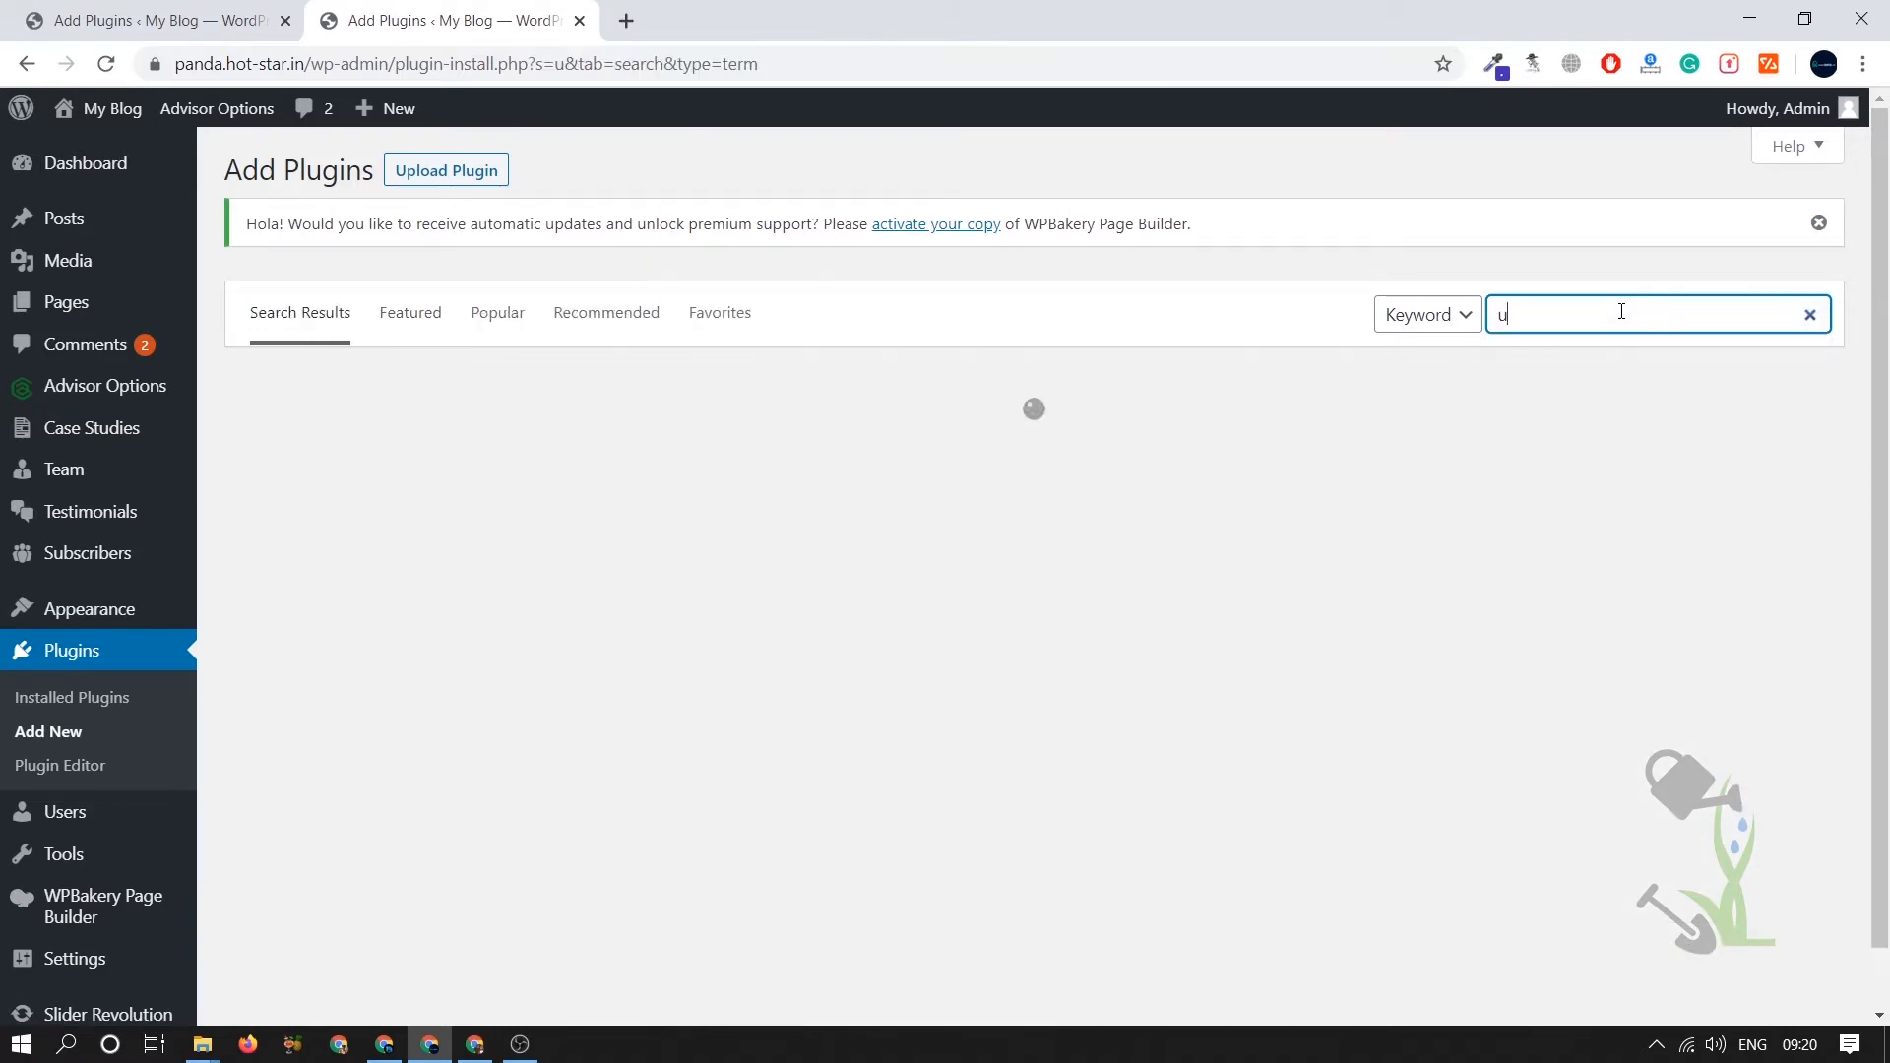
text(p)
key(Down)
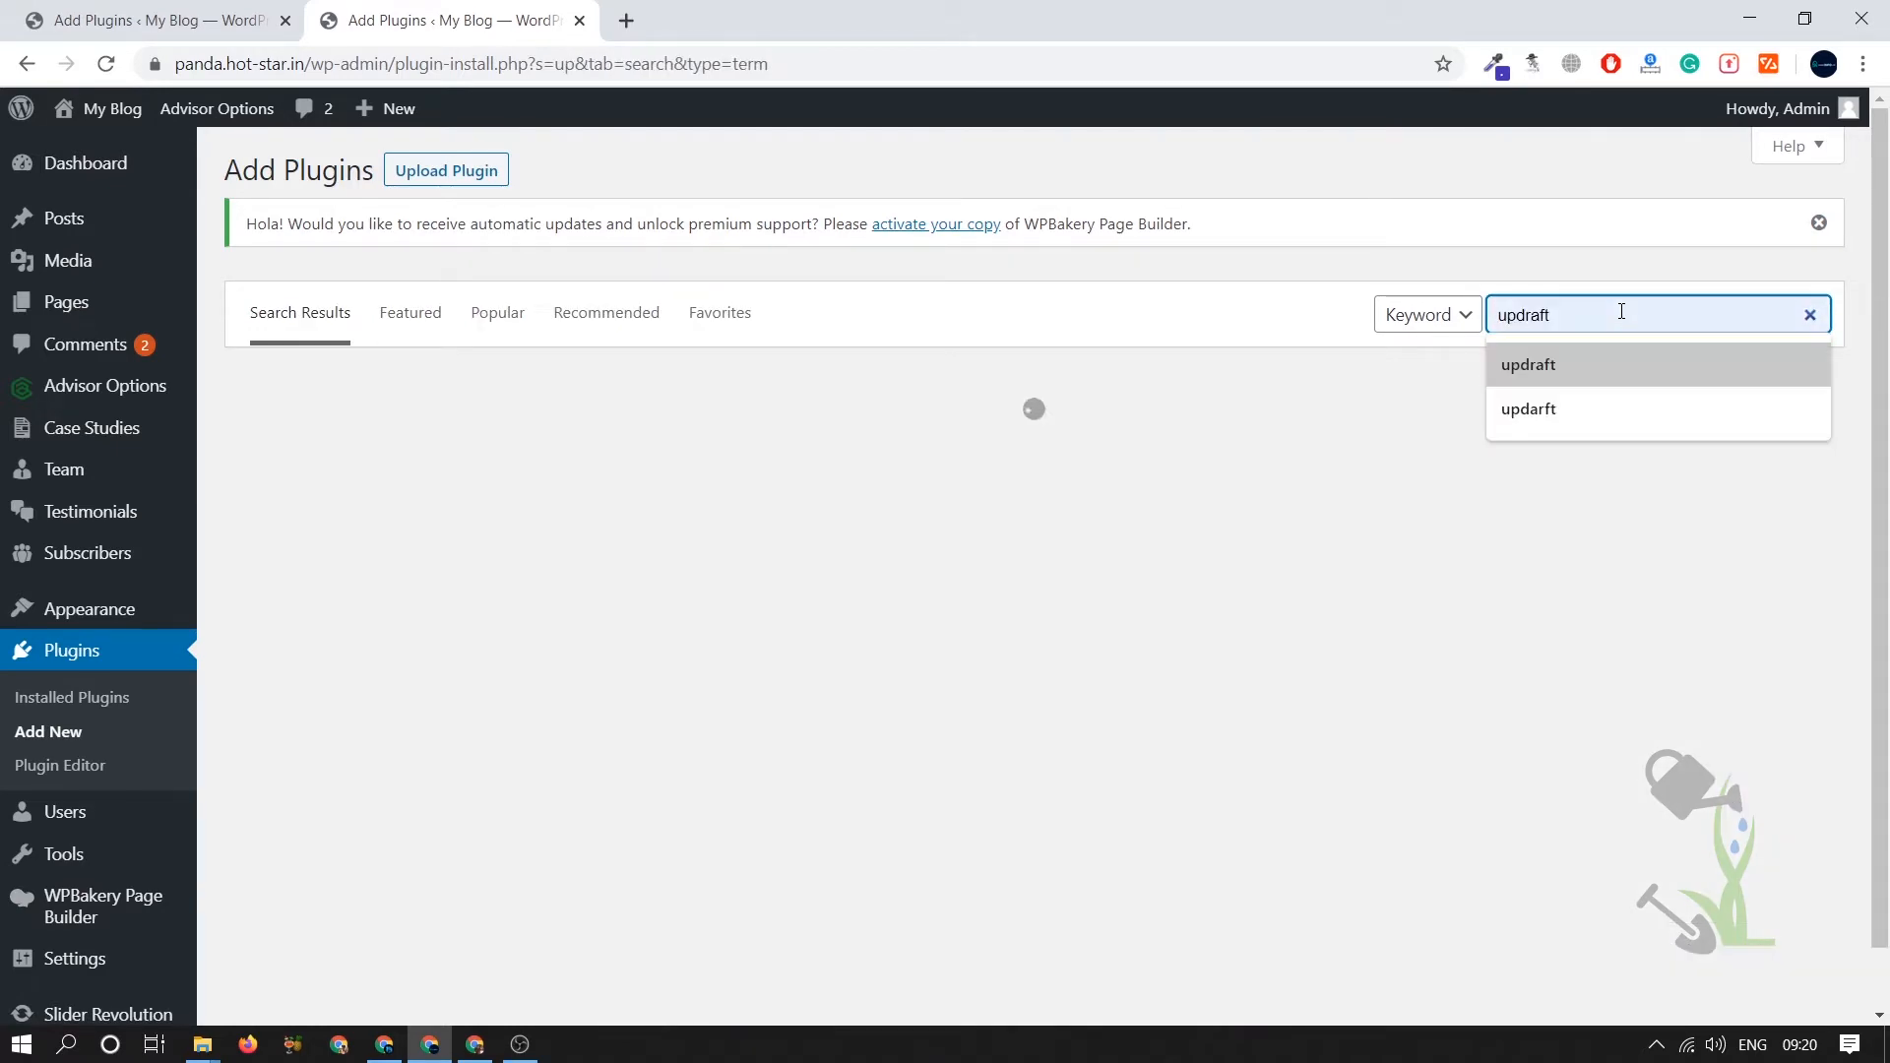
key(Return)
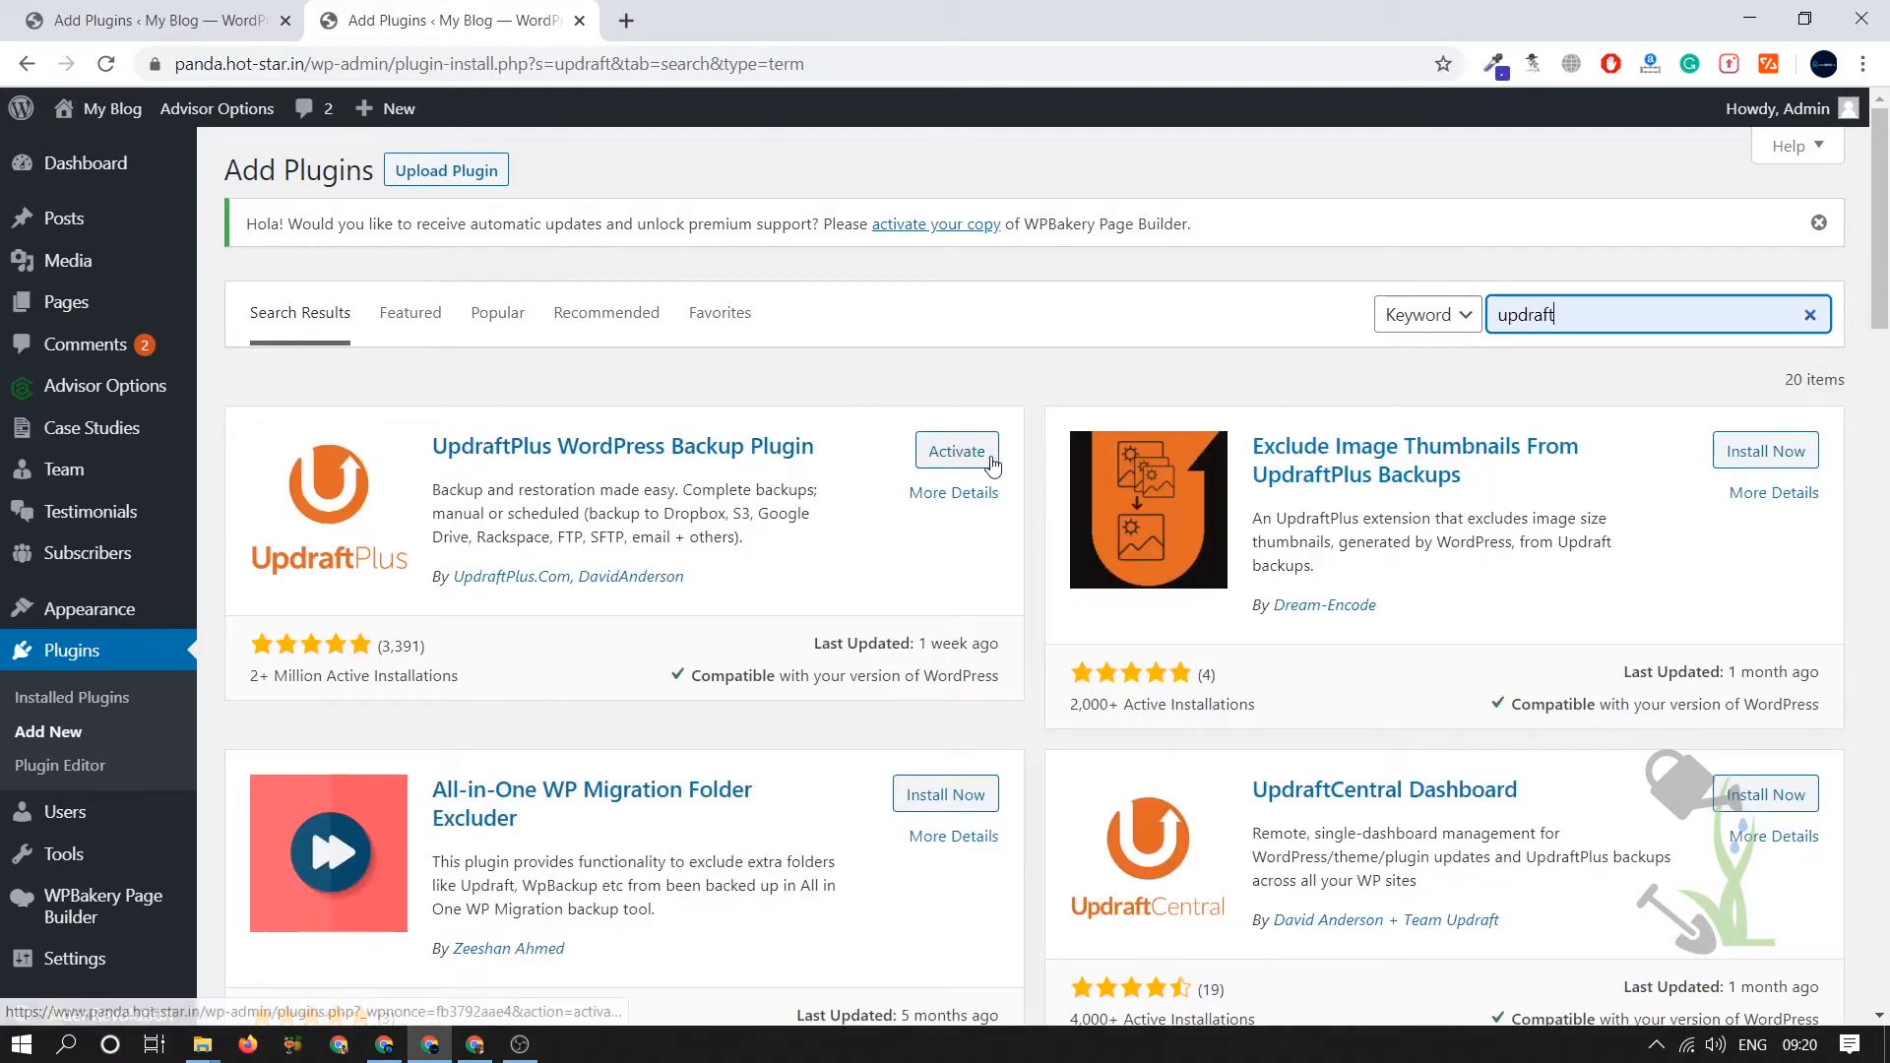
click(980, 459)
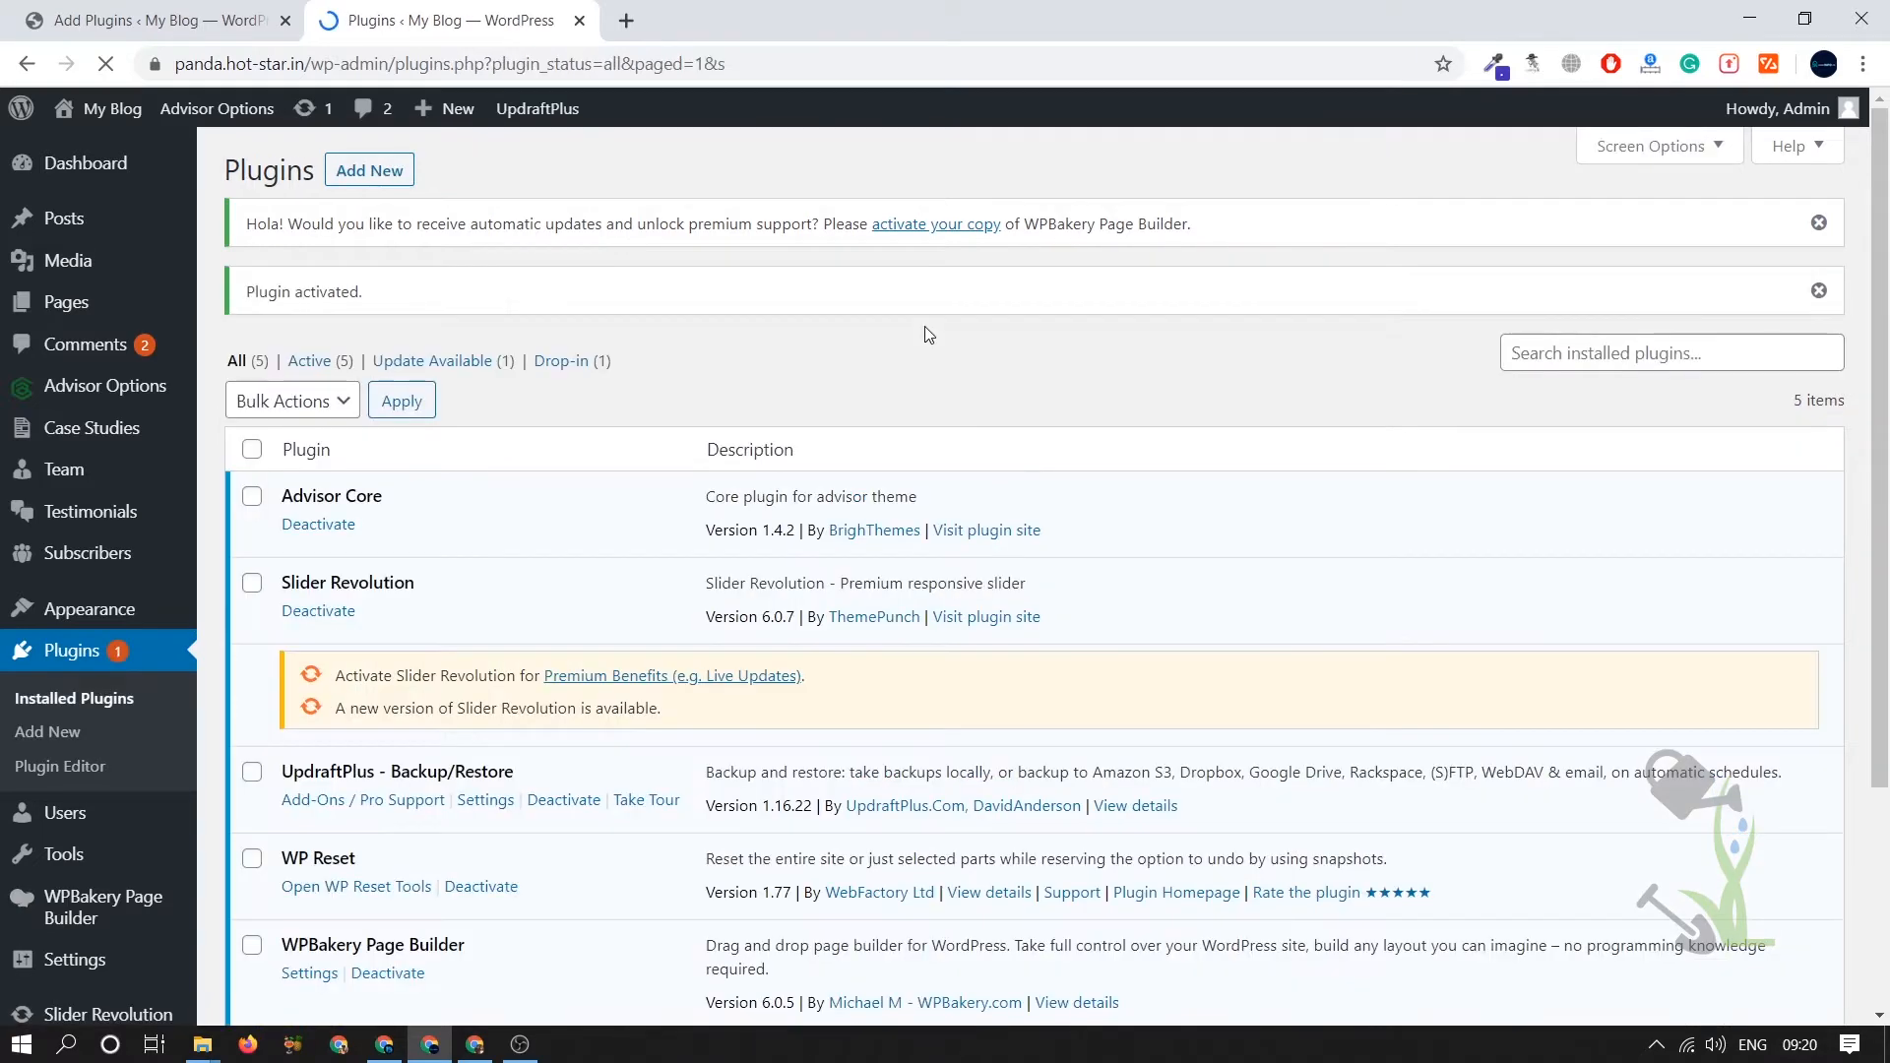
- Open the UpdraftPlus Backups settings page of the site
scroll(924, 327, down, 2)
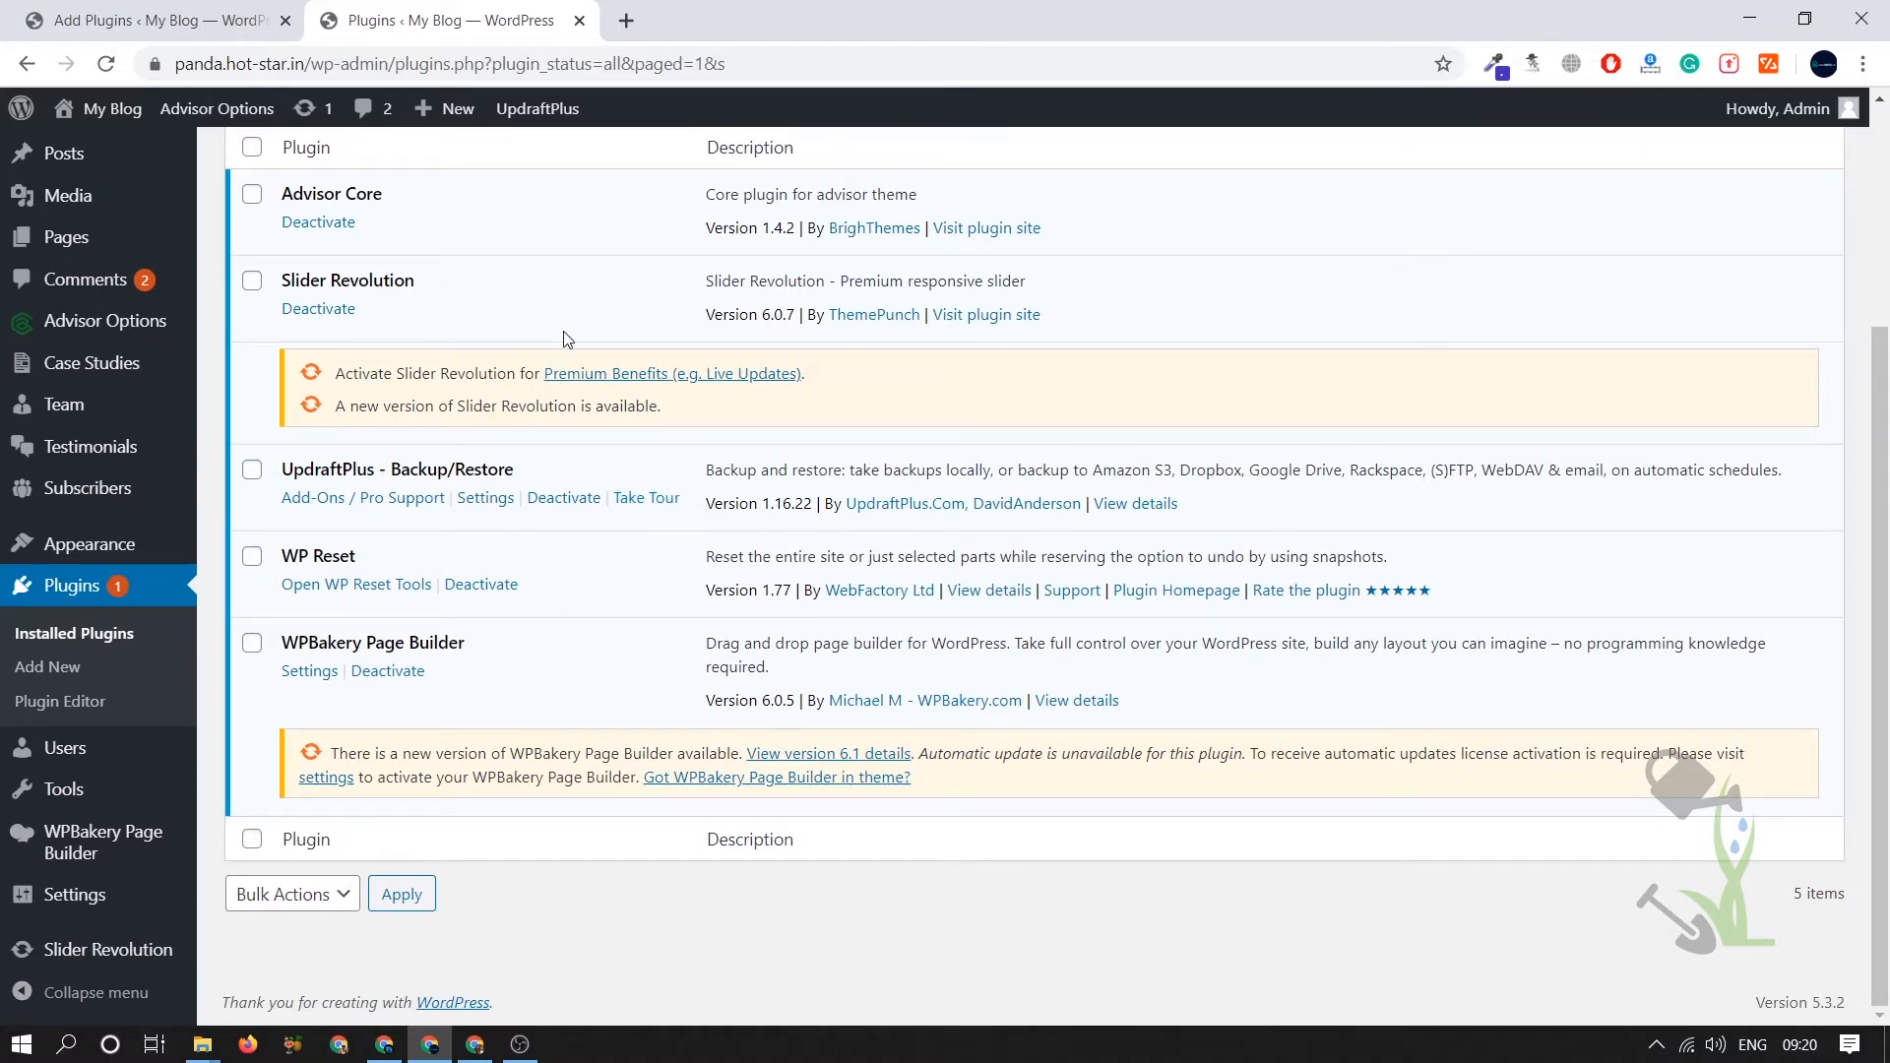
mouse_move(138, 910)
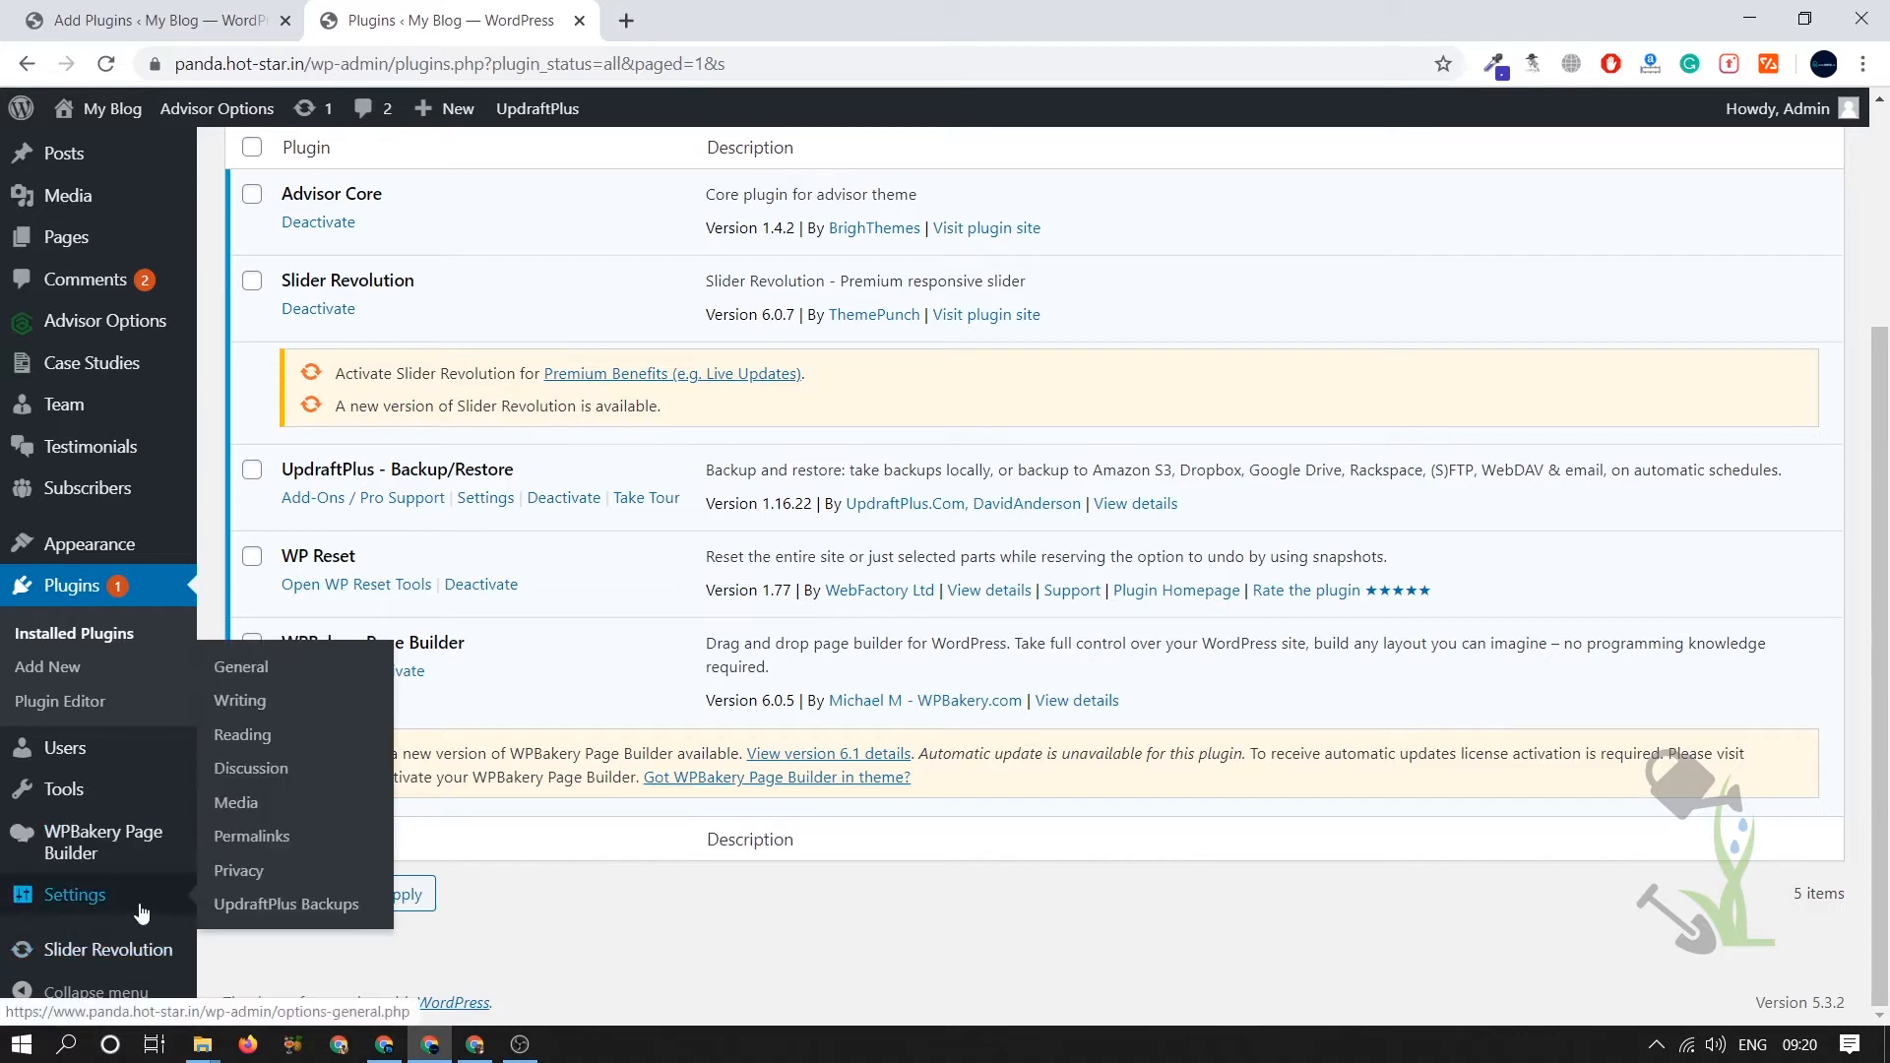
click(313, 918)
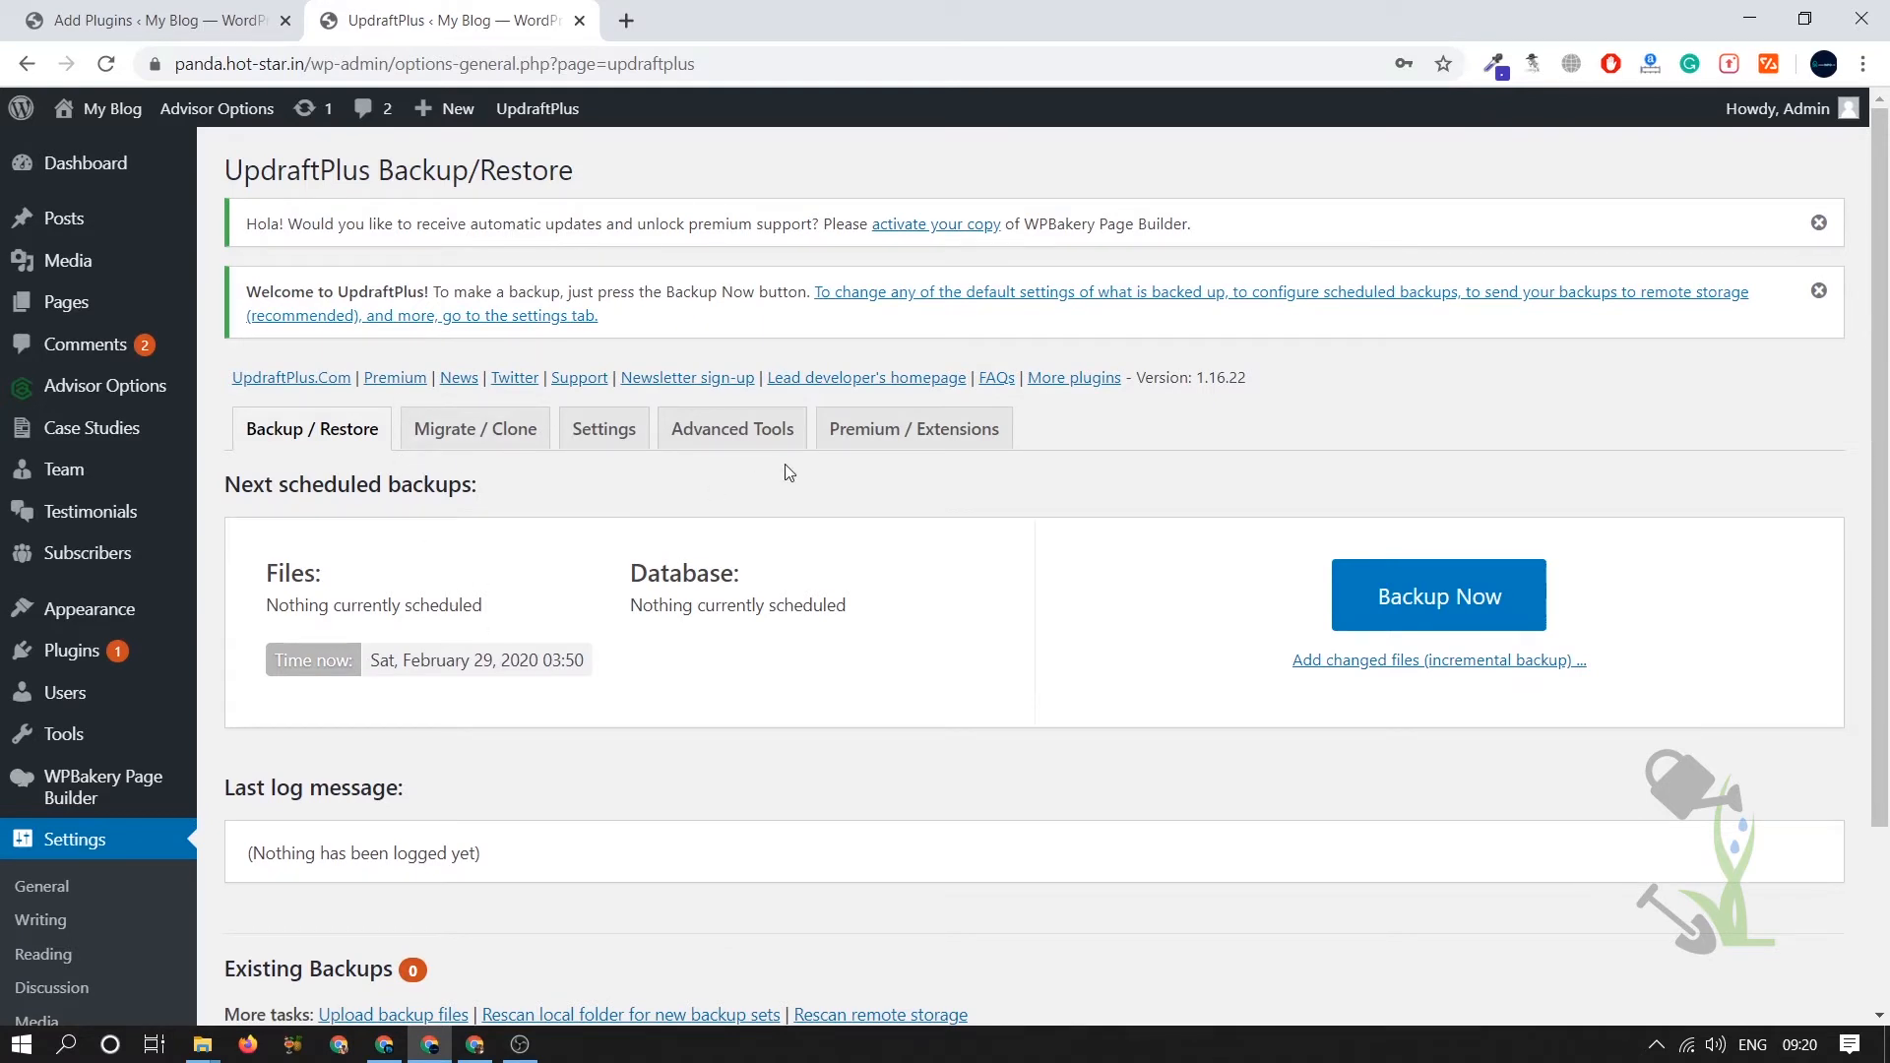
- Review the free versus premium features comparison in UpdraftPlus's Premium / Extensions section
click(871, 431)
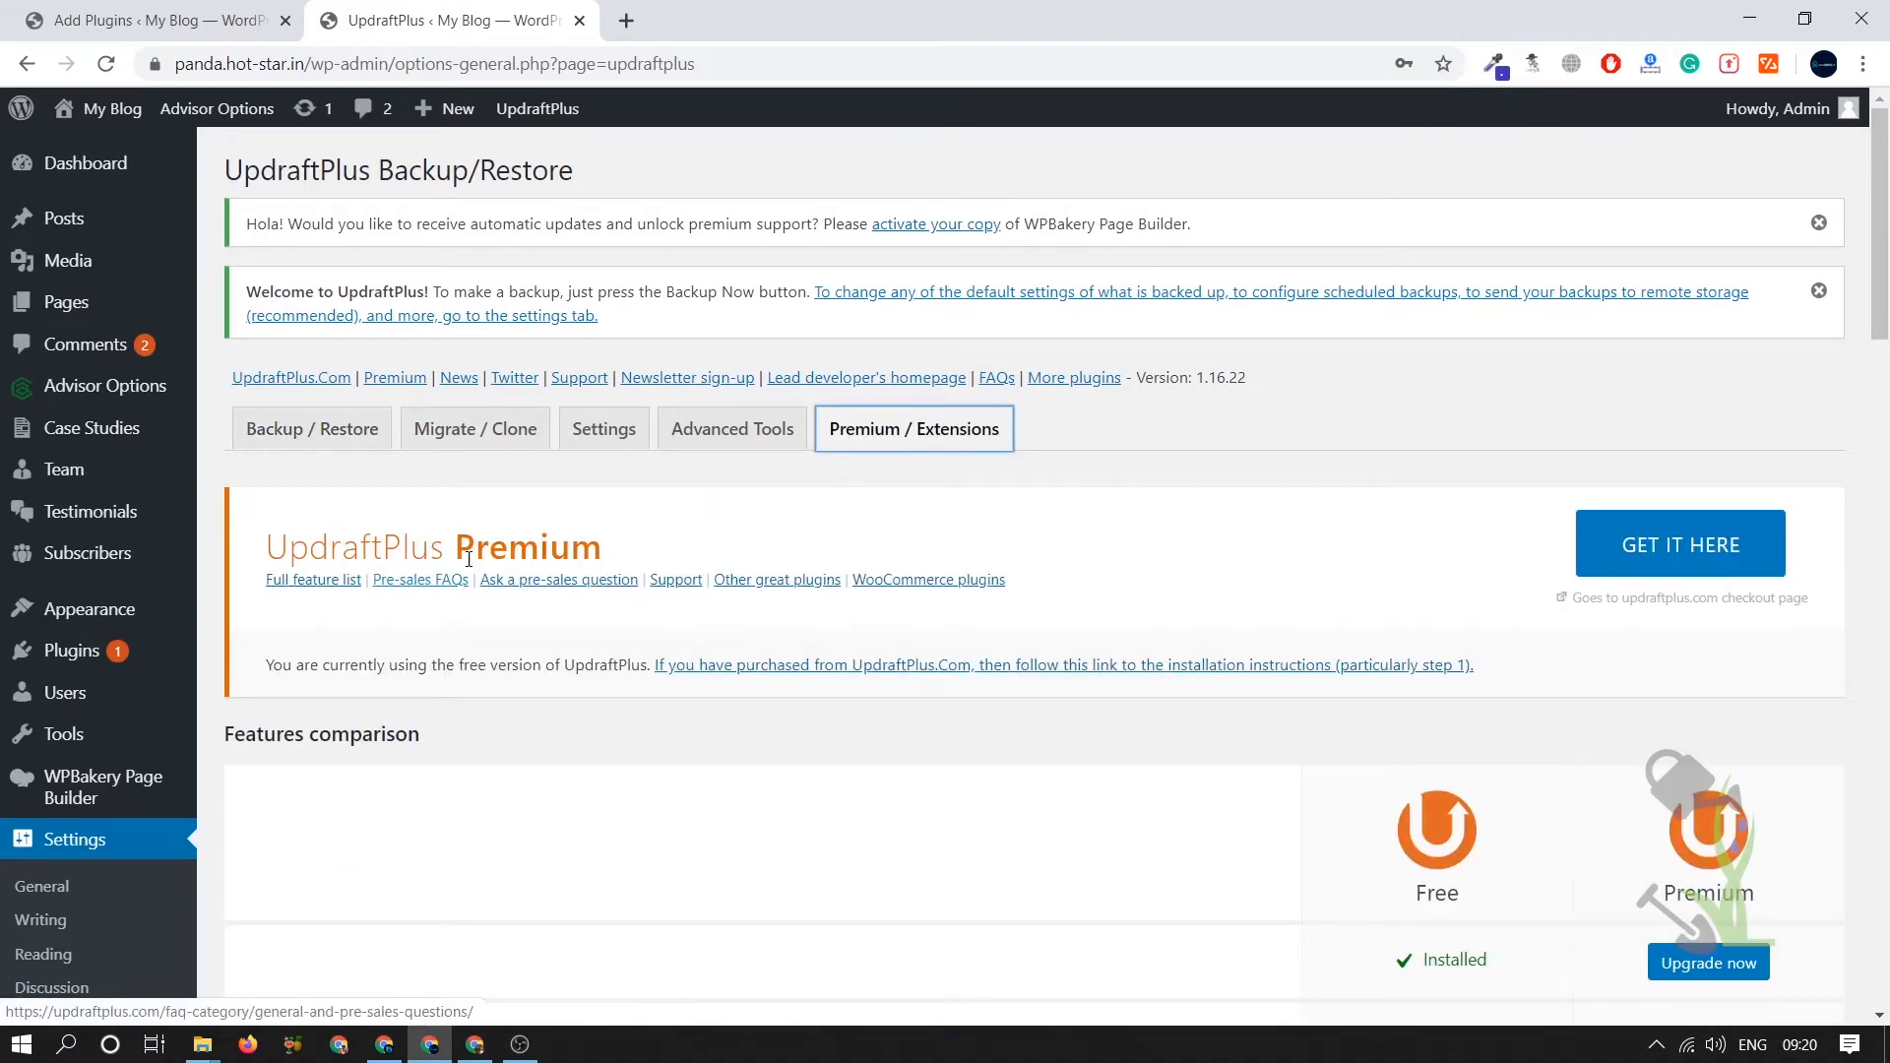
scroll(1613, 492, down, 3)
scroll(1616, 517, down, 14)
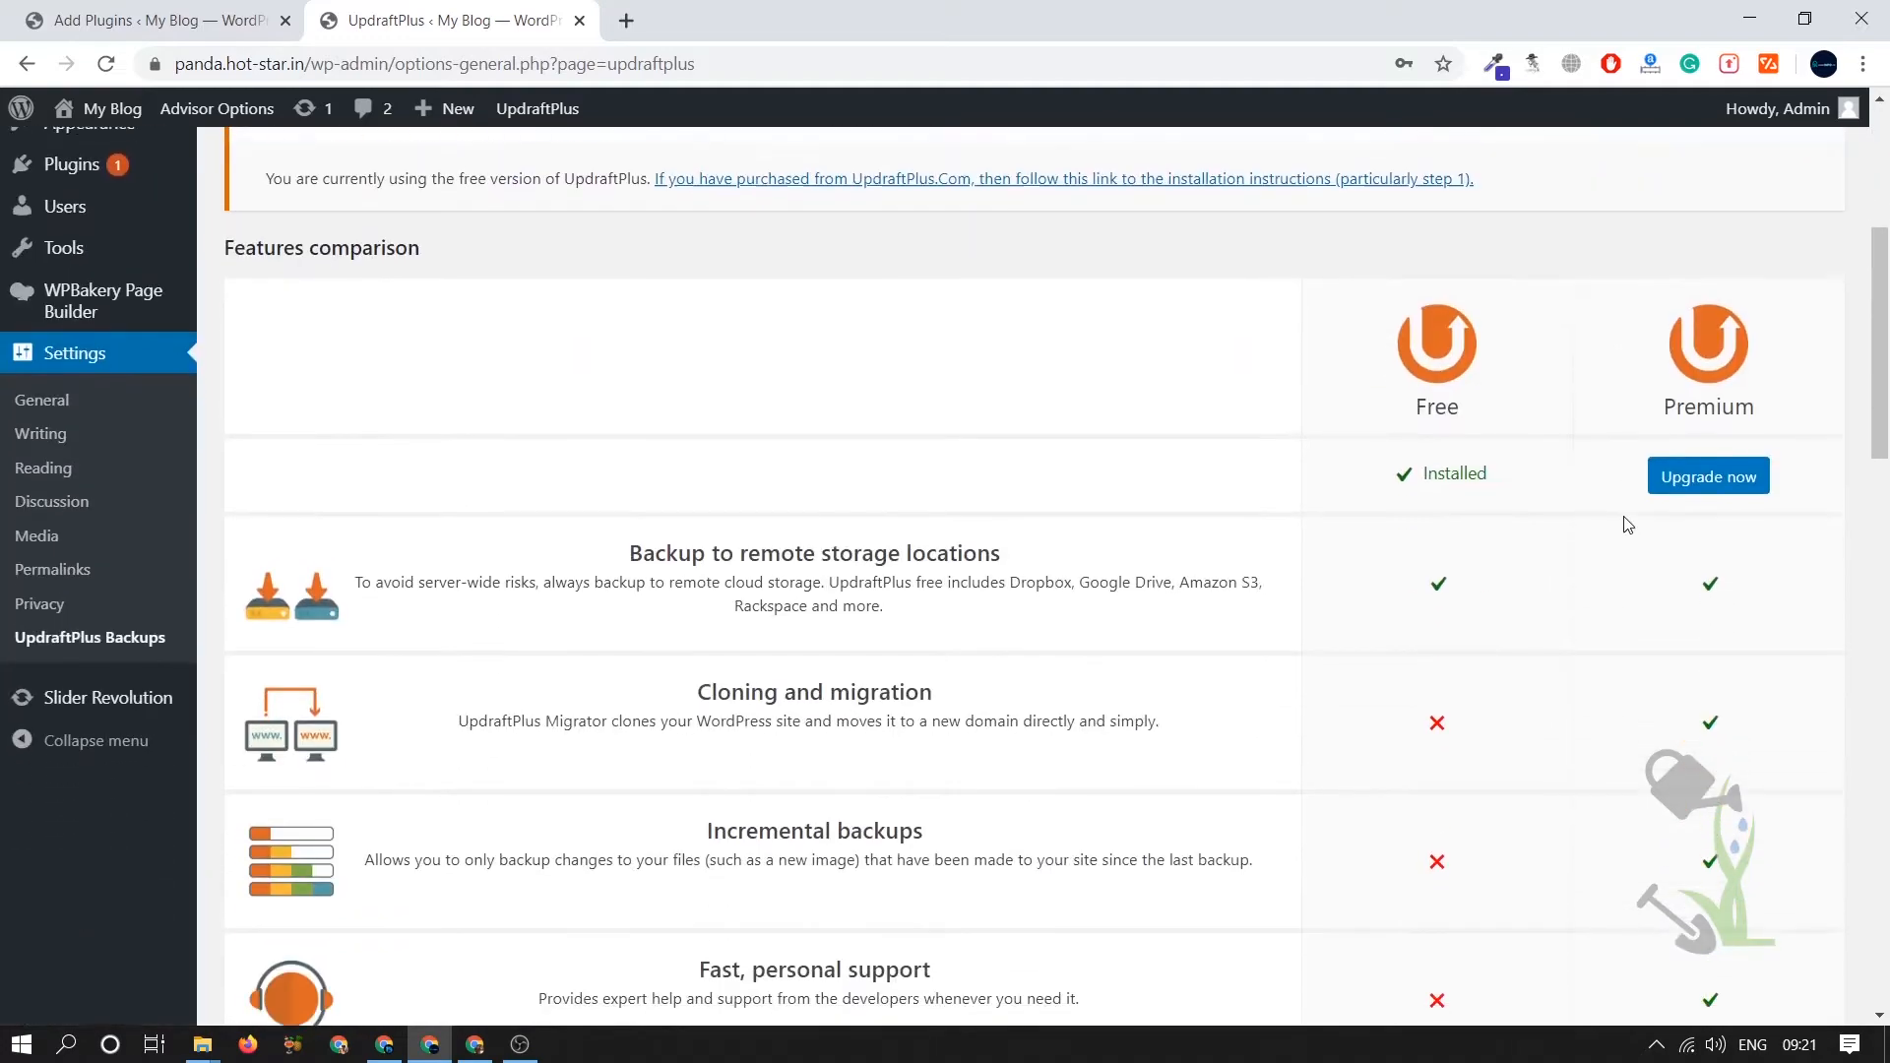
scroll(1620, 516, up, 18)
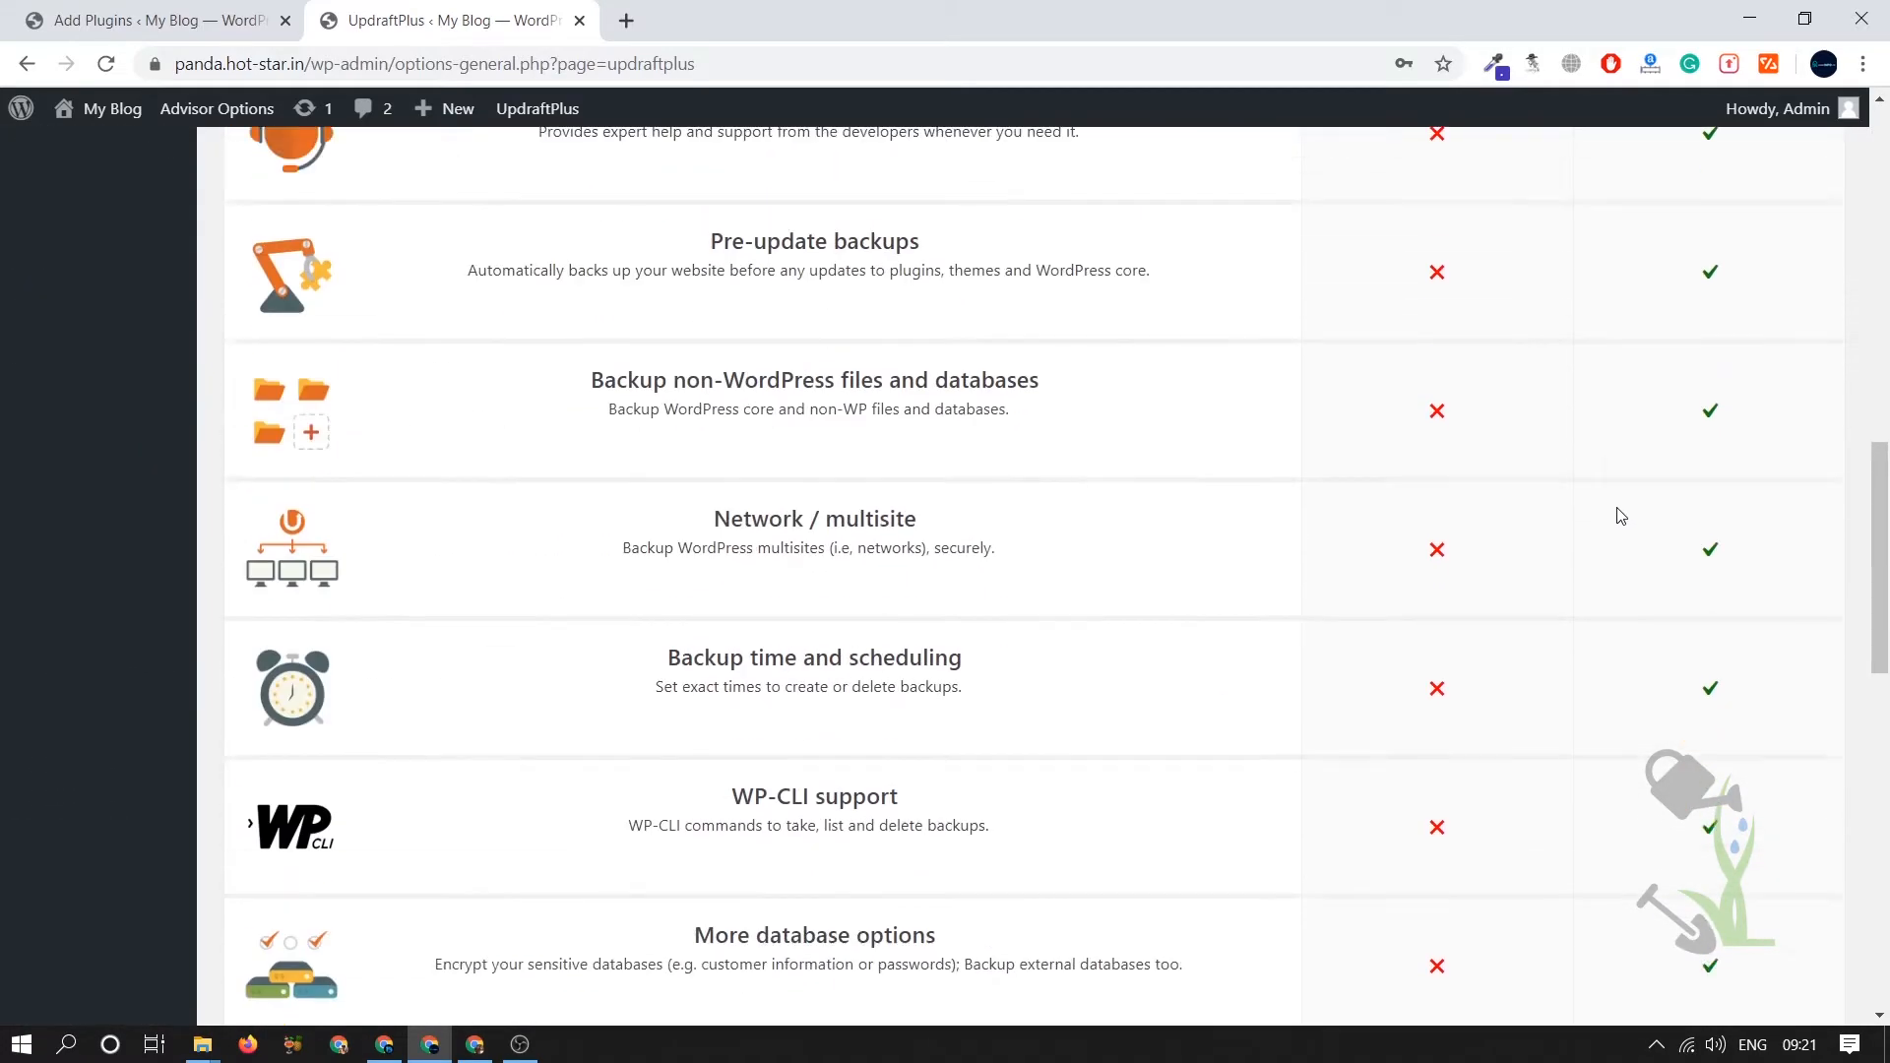
- Examine the remaining rows of the free and premium comparison table, down to UpdraftVault storage and the other Updraft Team plugins
scroll(1613, 504, down, 6)
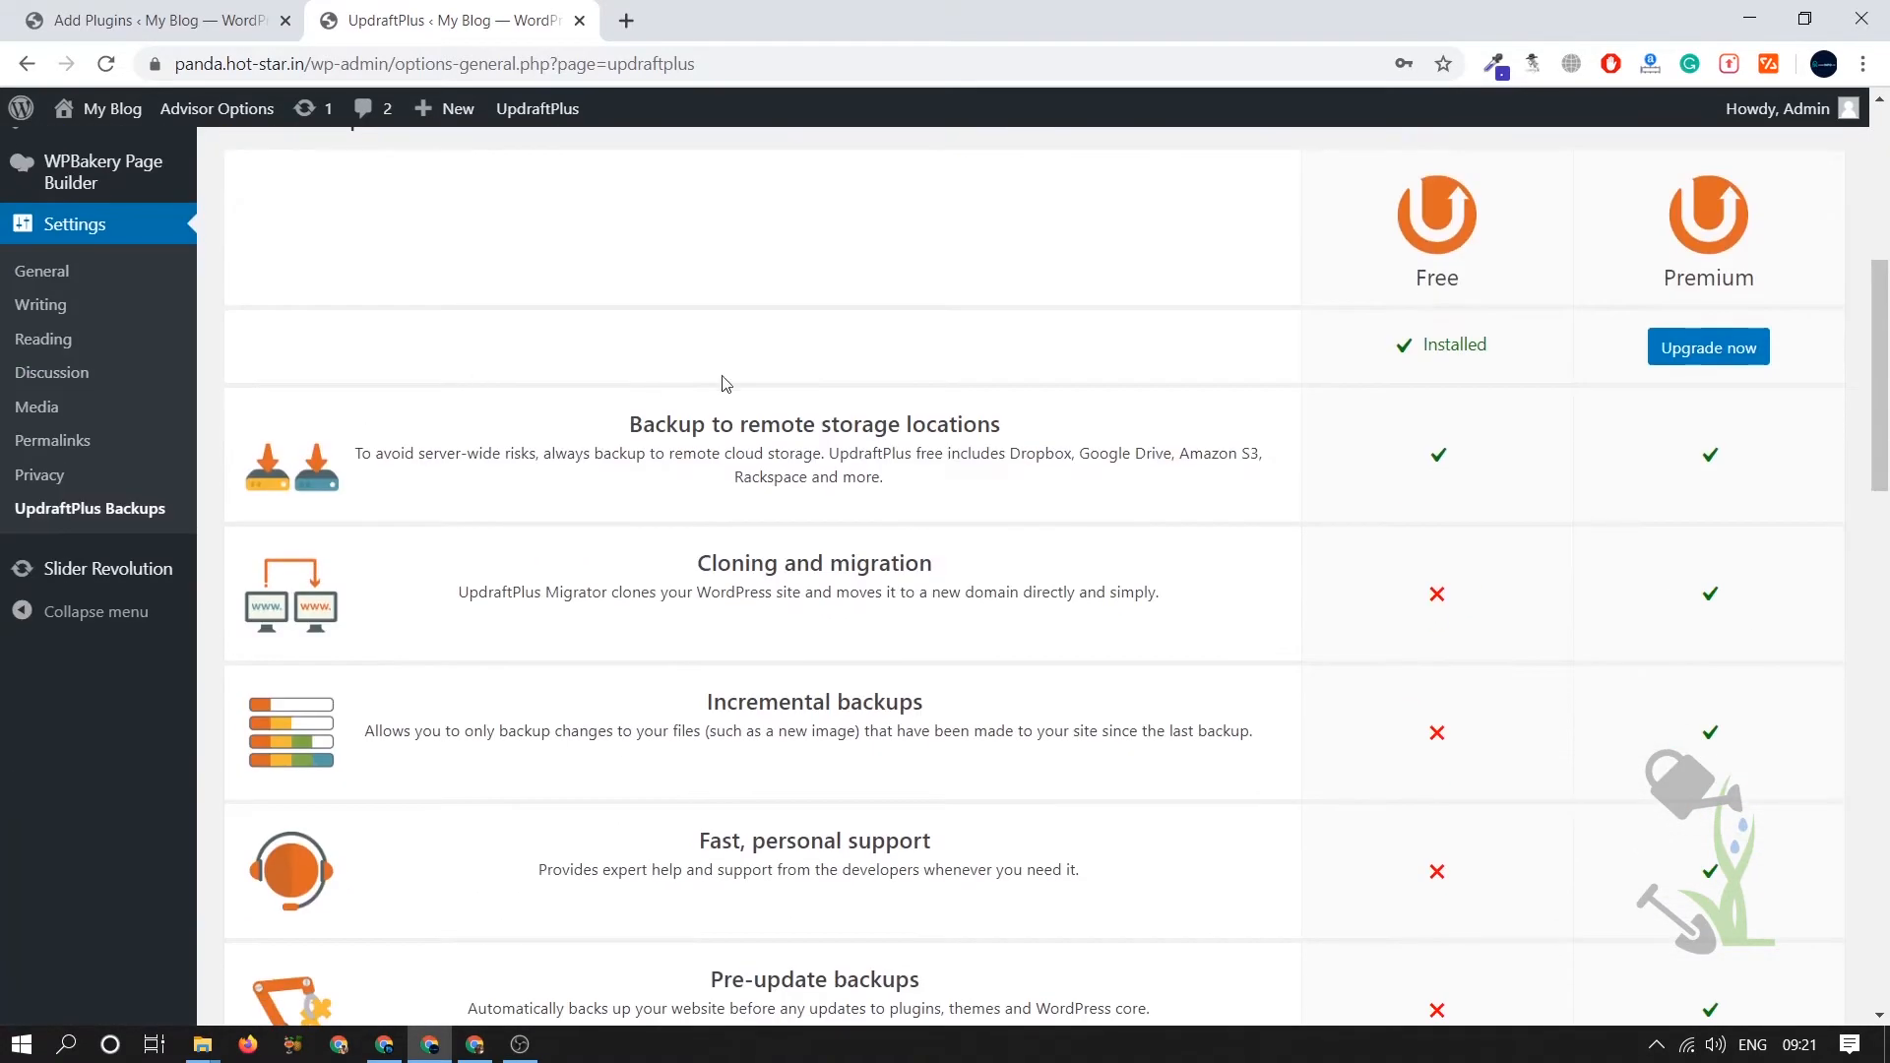
scroll(929, 702, down, 2)
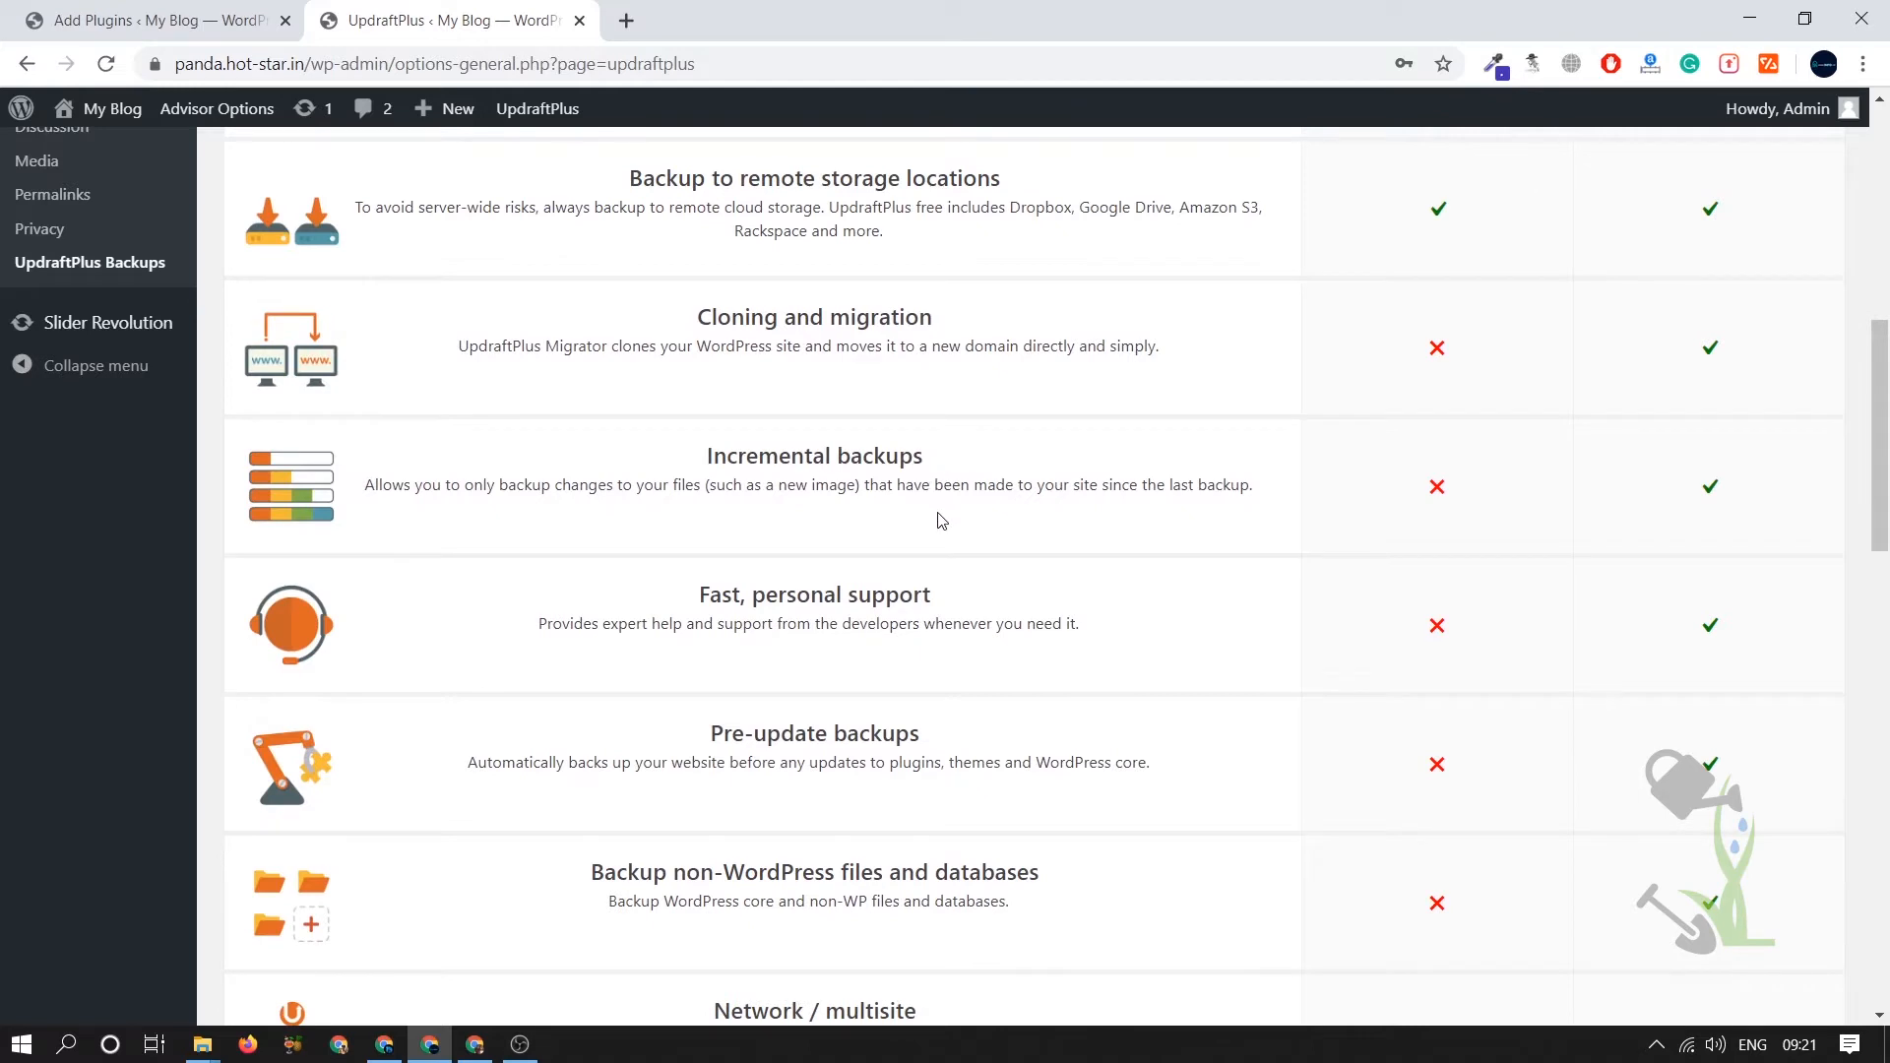
scroll(937, 713, down, 3)
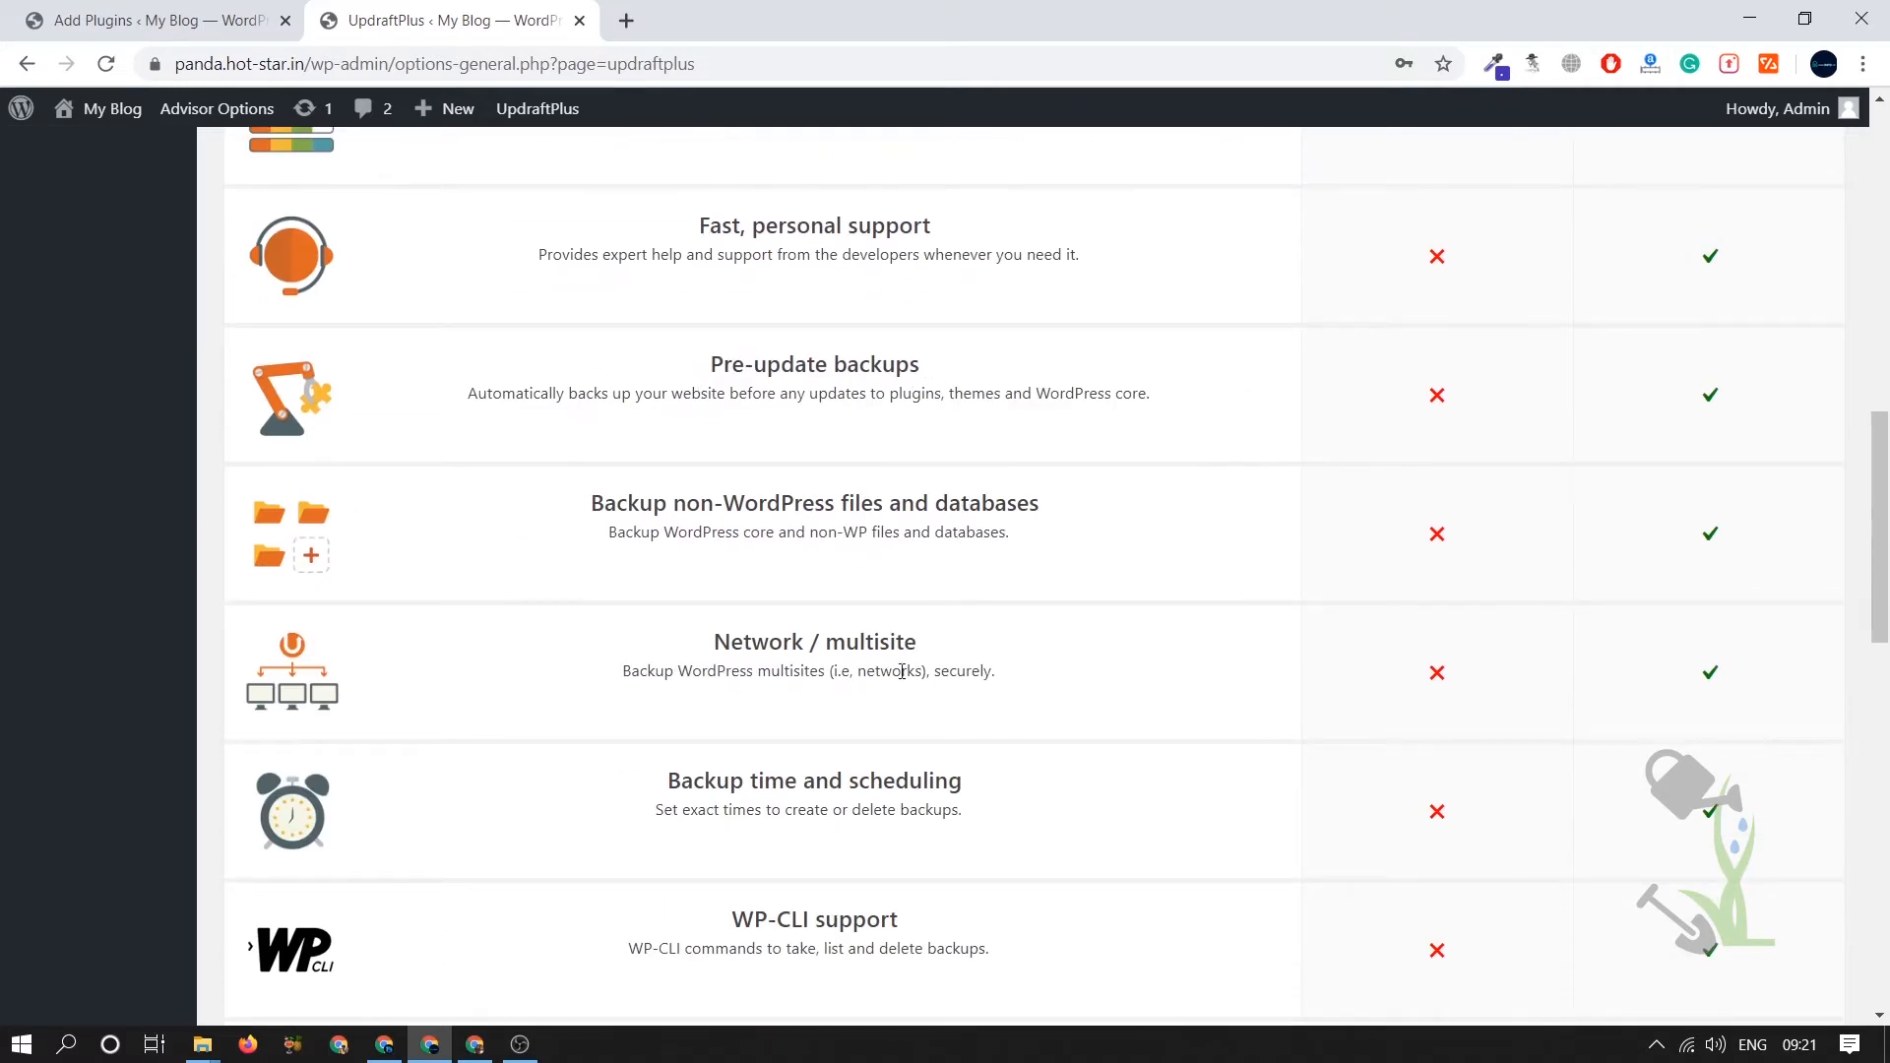
scroll(902, 671, down, 12)
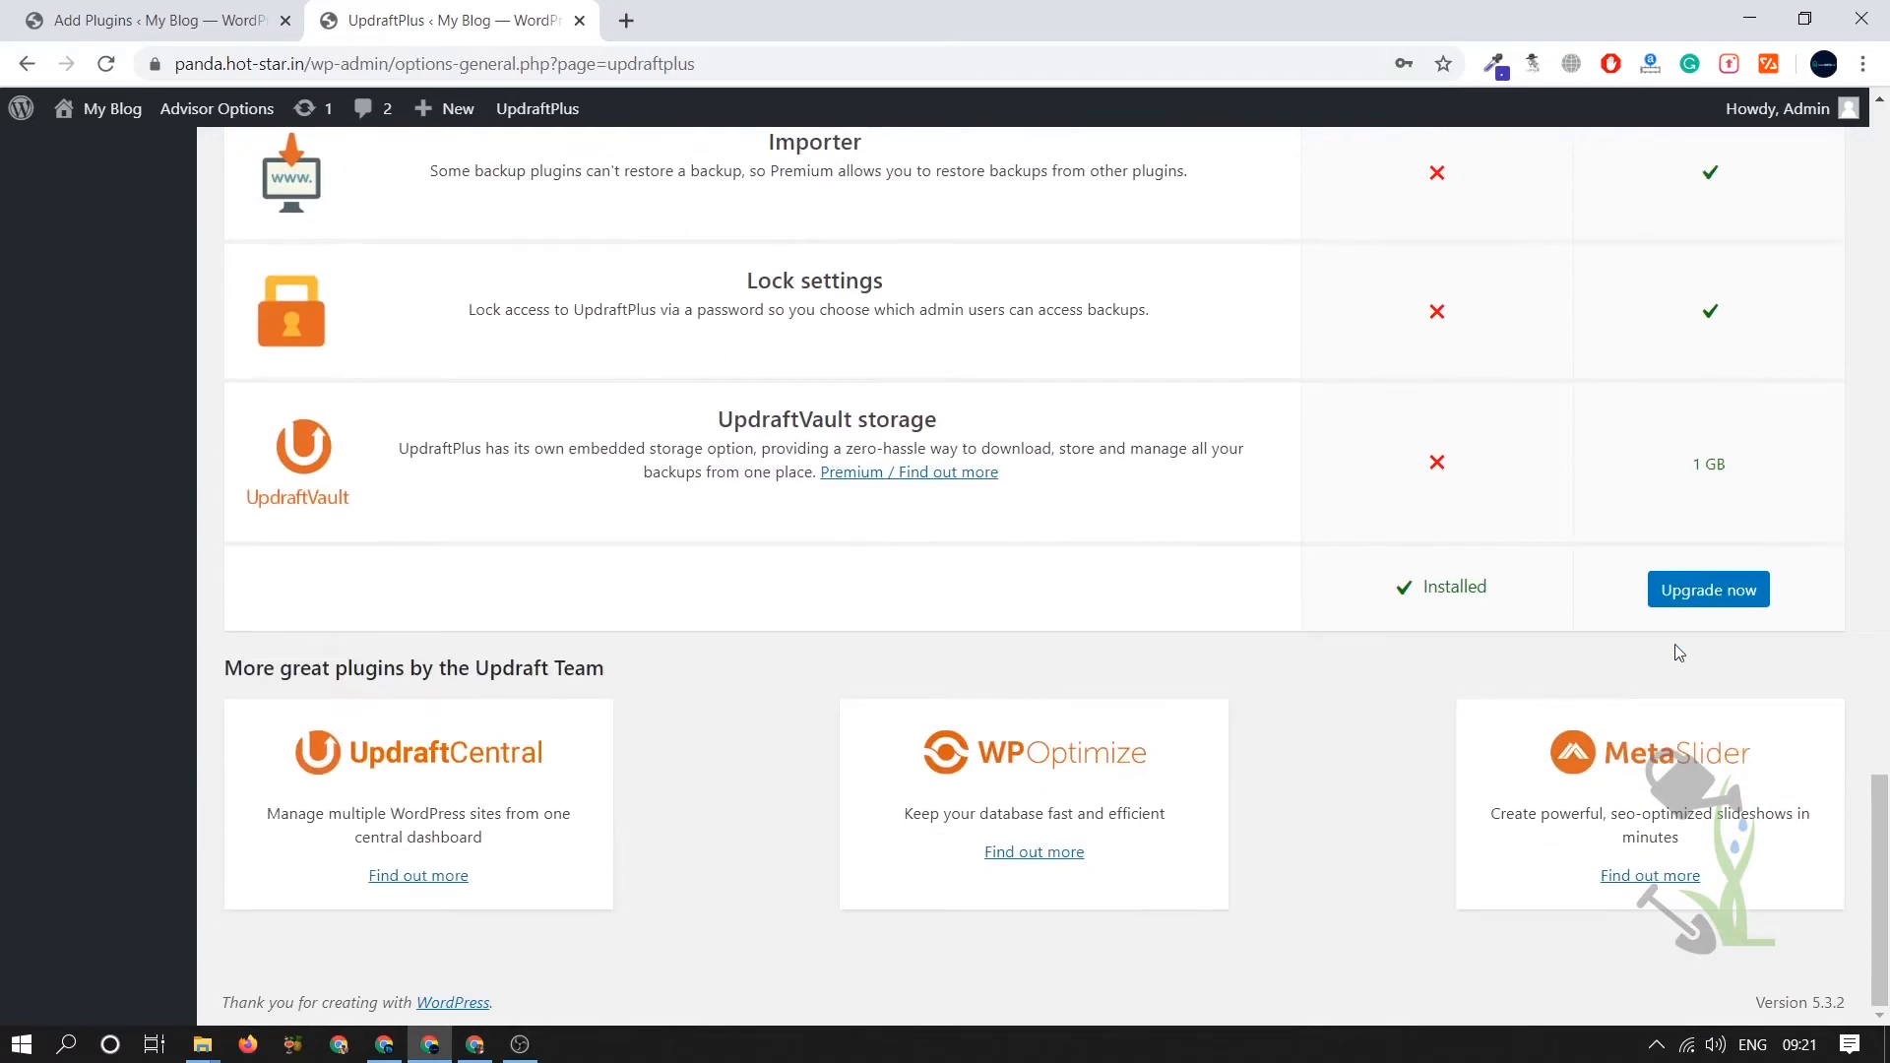
scroll(1679, 653, up, 7)
scroll(1686, 591, down, 7)
scroll(1240, 547, up, 8)
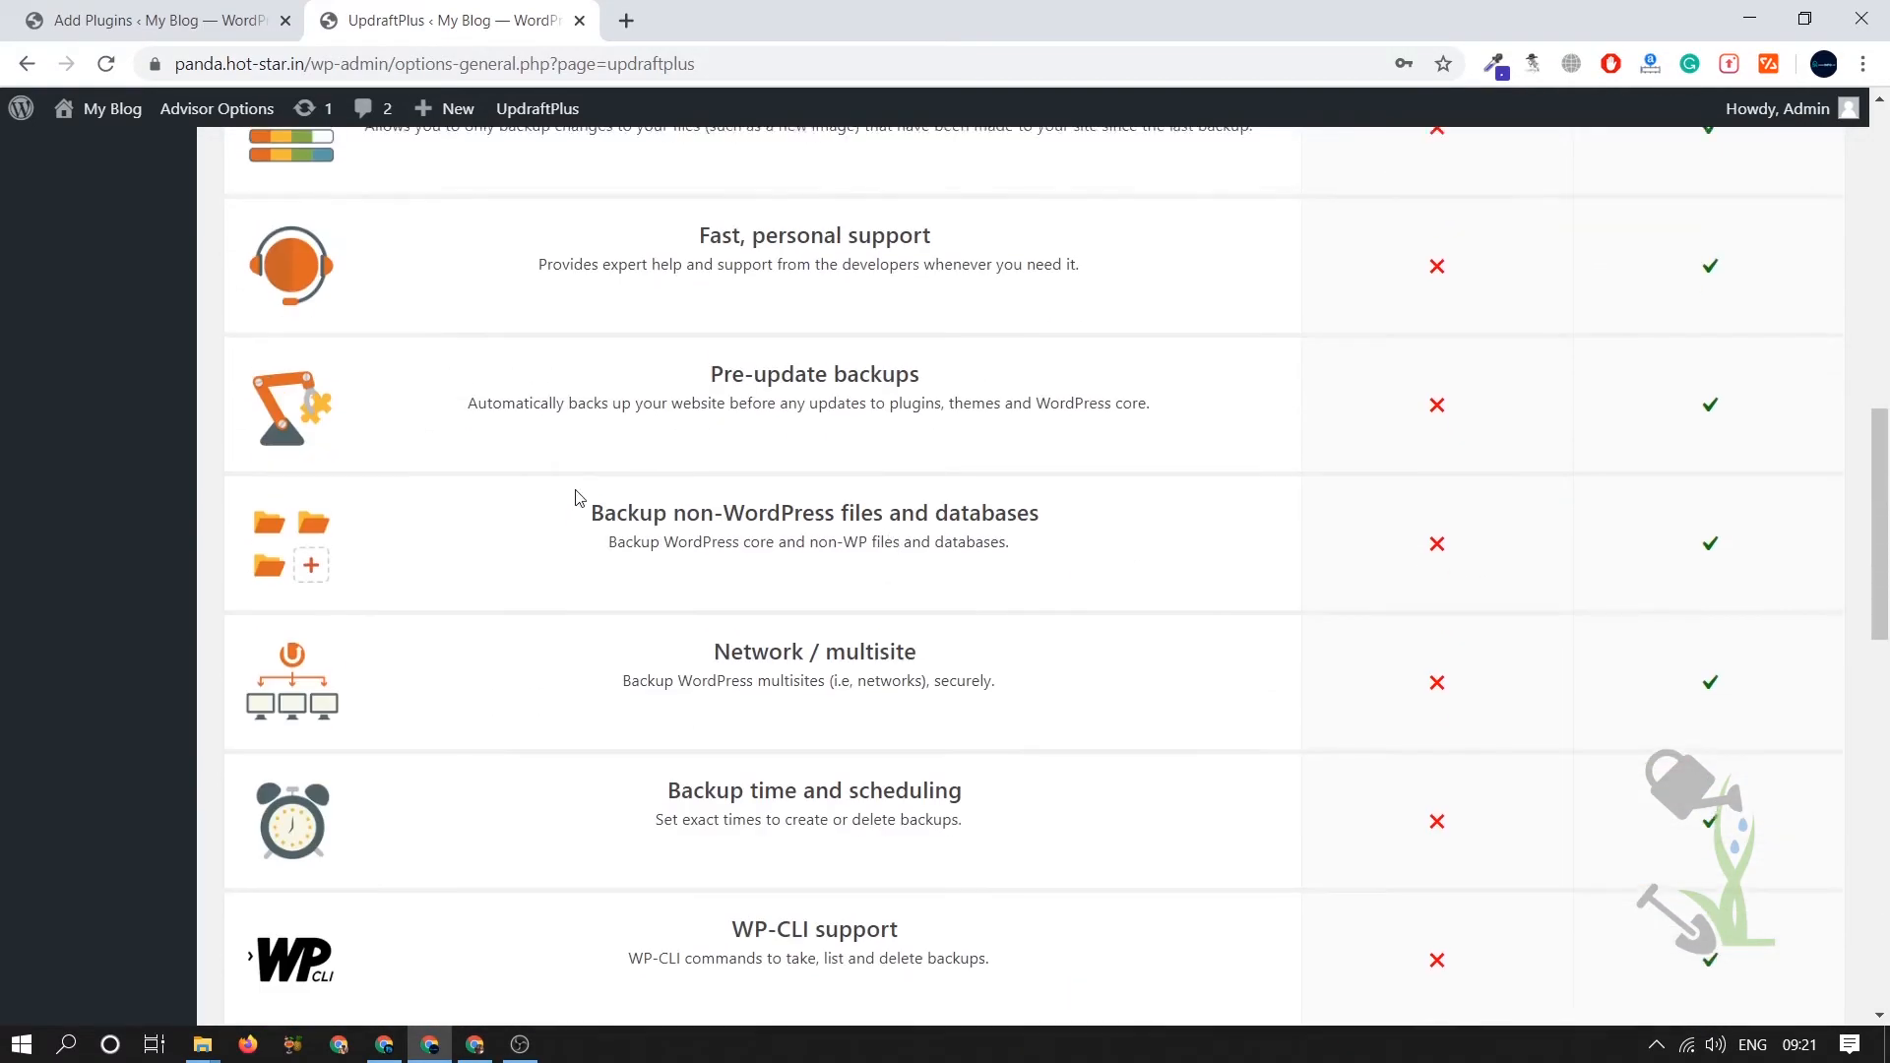
scroll(576, 497, up, 10)
- Look over the free version's Migrate / Clone section, including the UpdraftClone and Migrate options
click(519, 433)
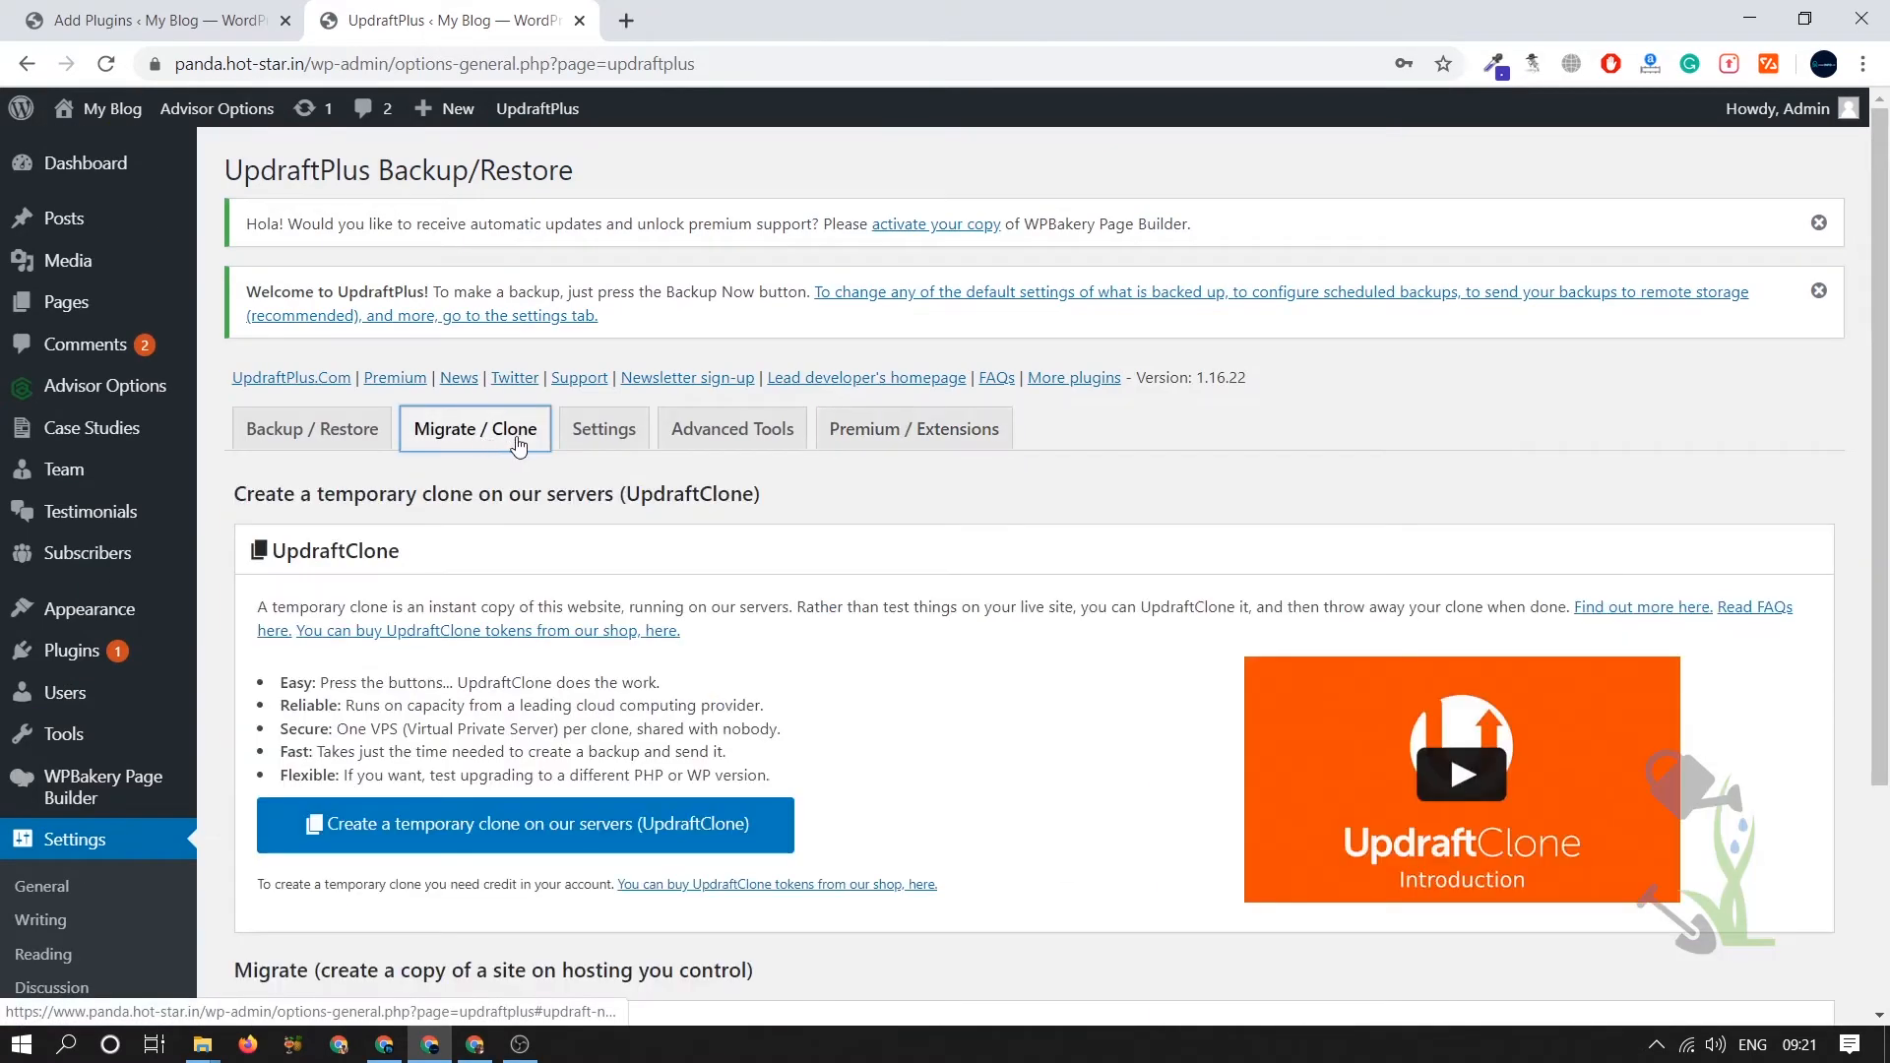
scroll(770, 642, down, 3)
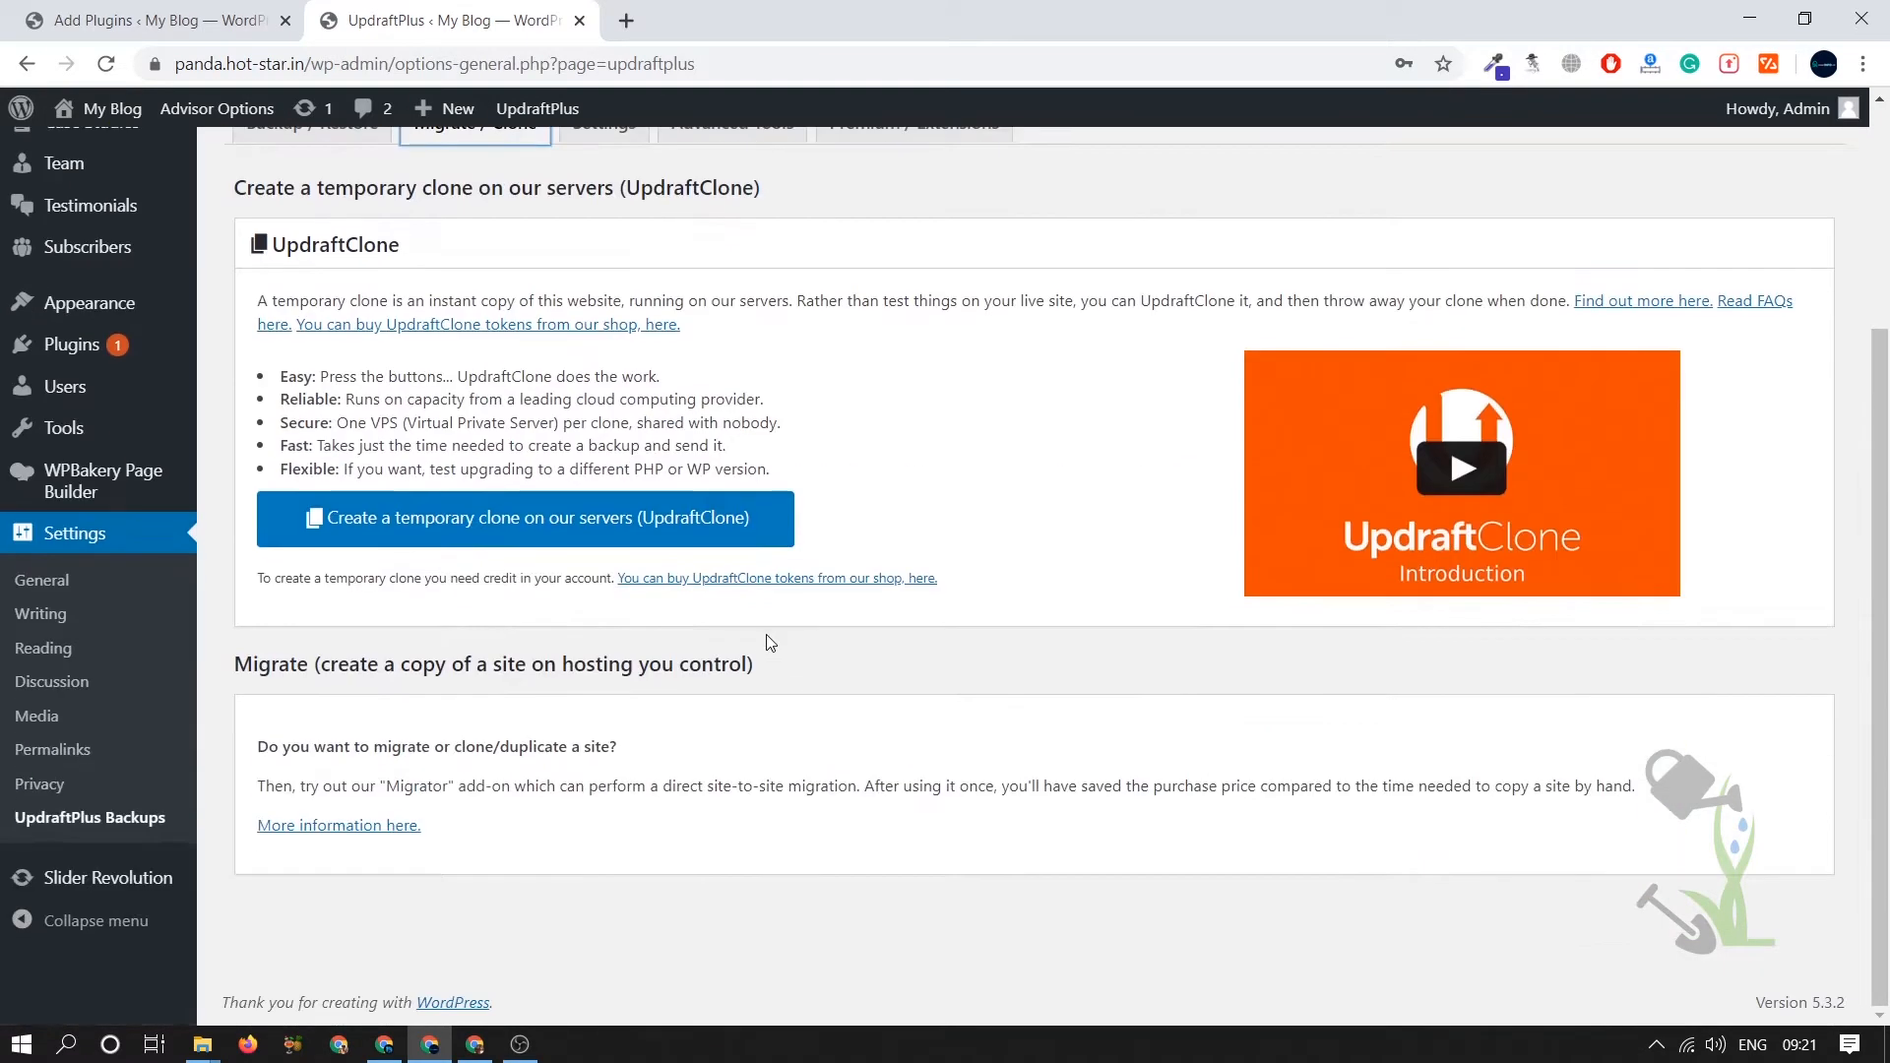
scroll(737, 500, up, 3)
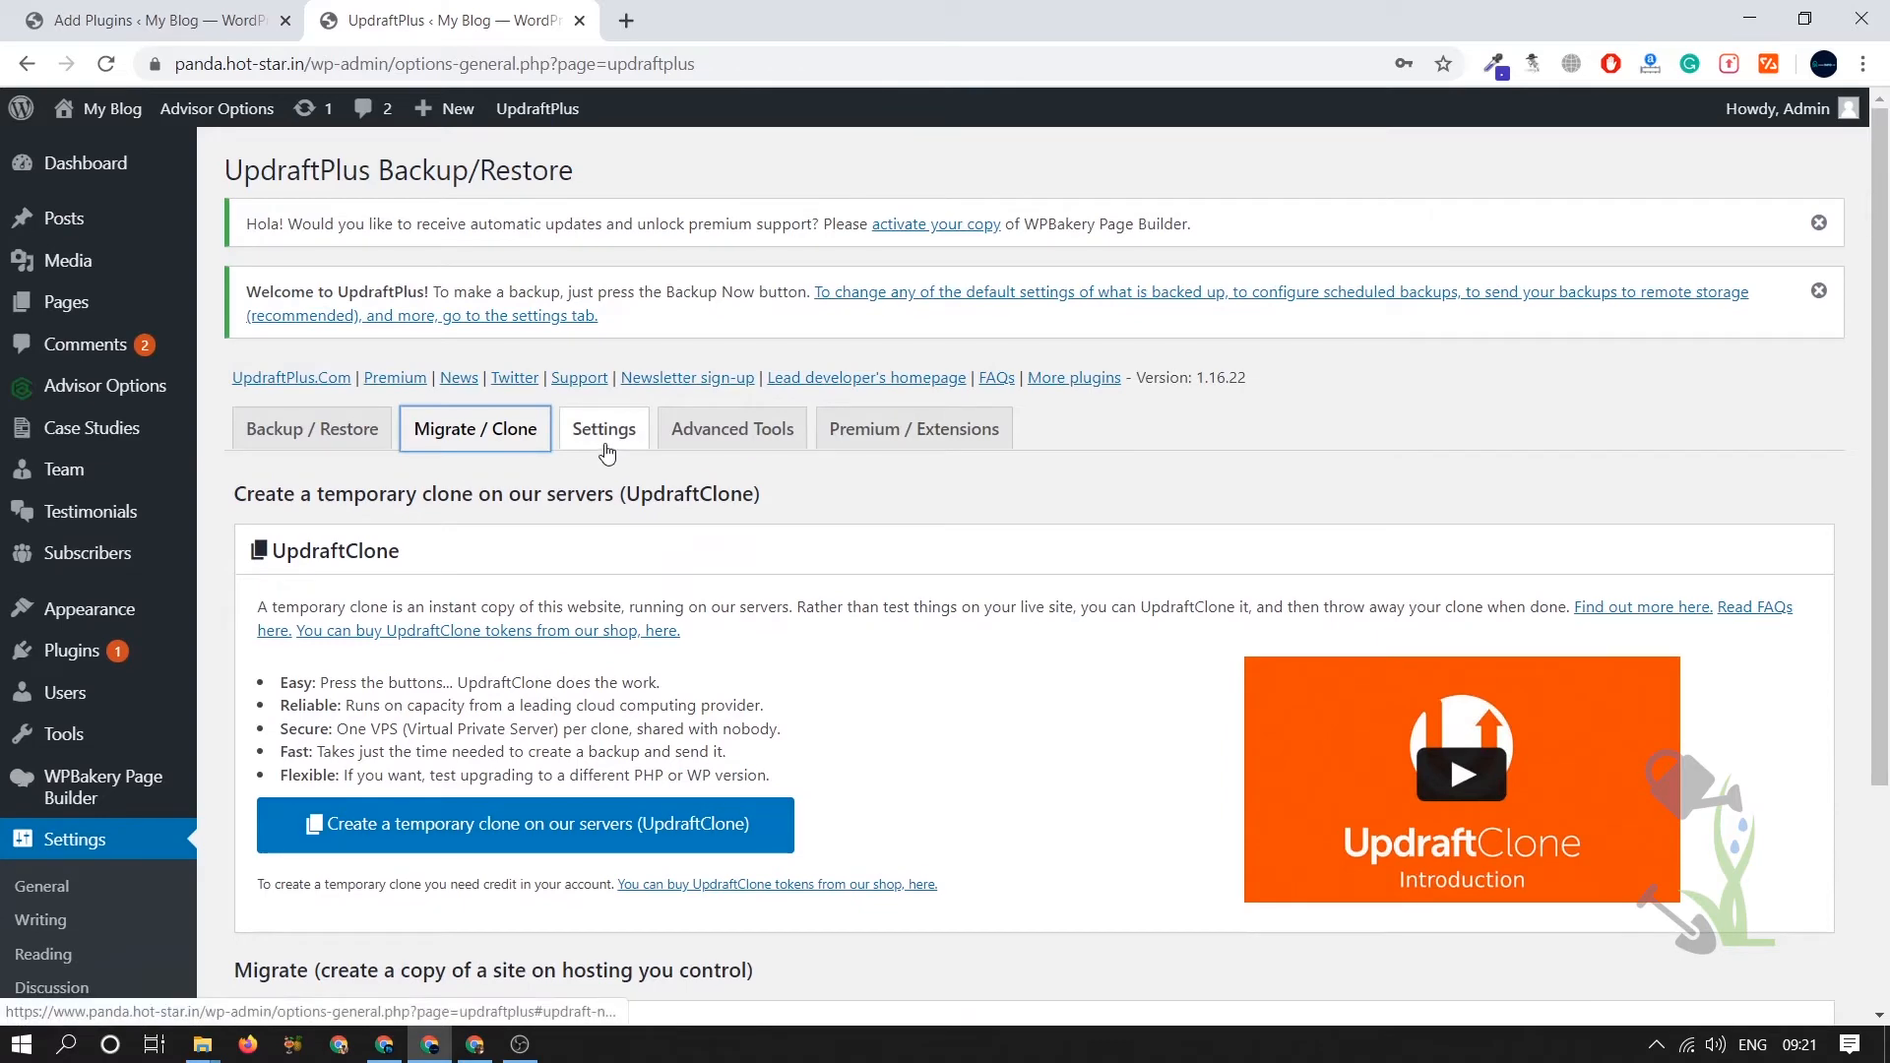
- Review the free version's Settings section, covering backup schedules, remote storage choices and the files included in the backup
click(620, 438)
scroll(778, 443, down, 4)
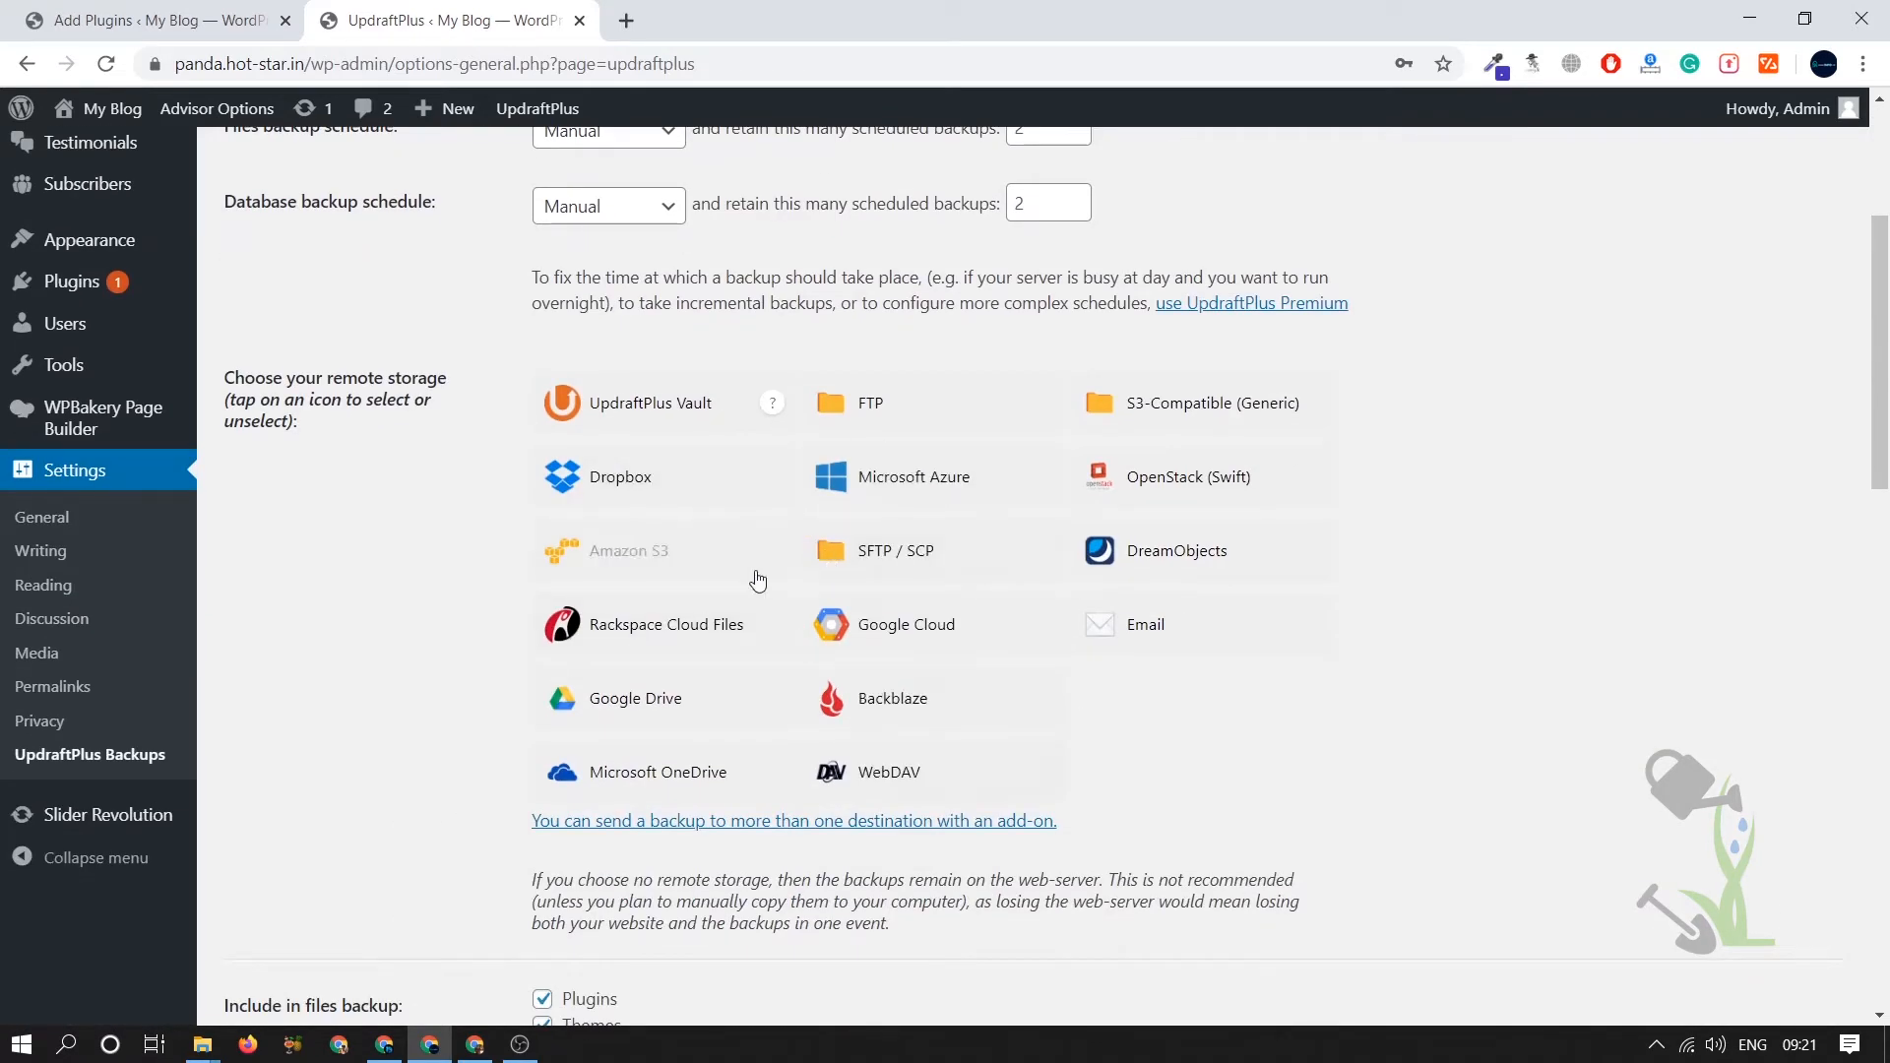
scroll(755, 578, up, 4)
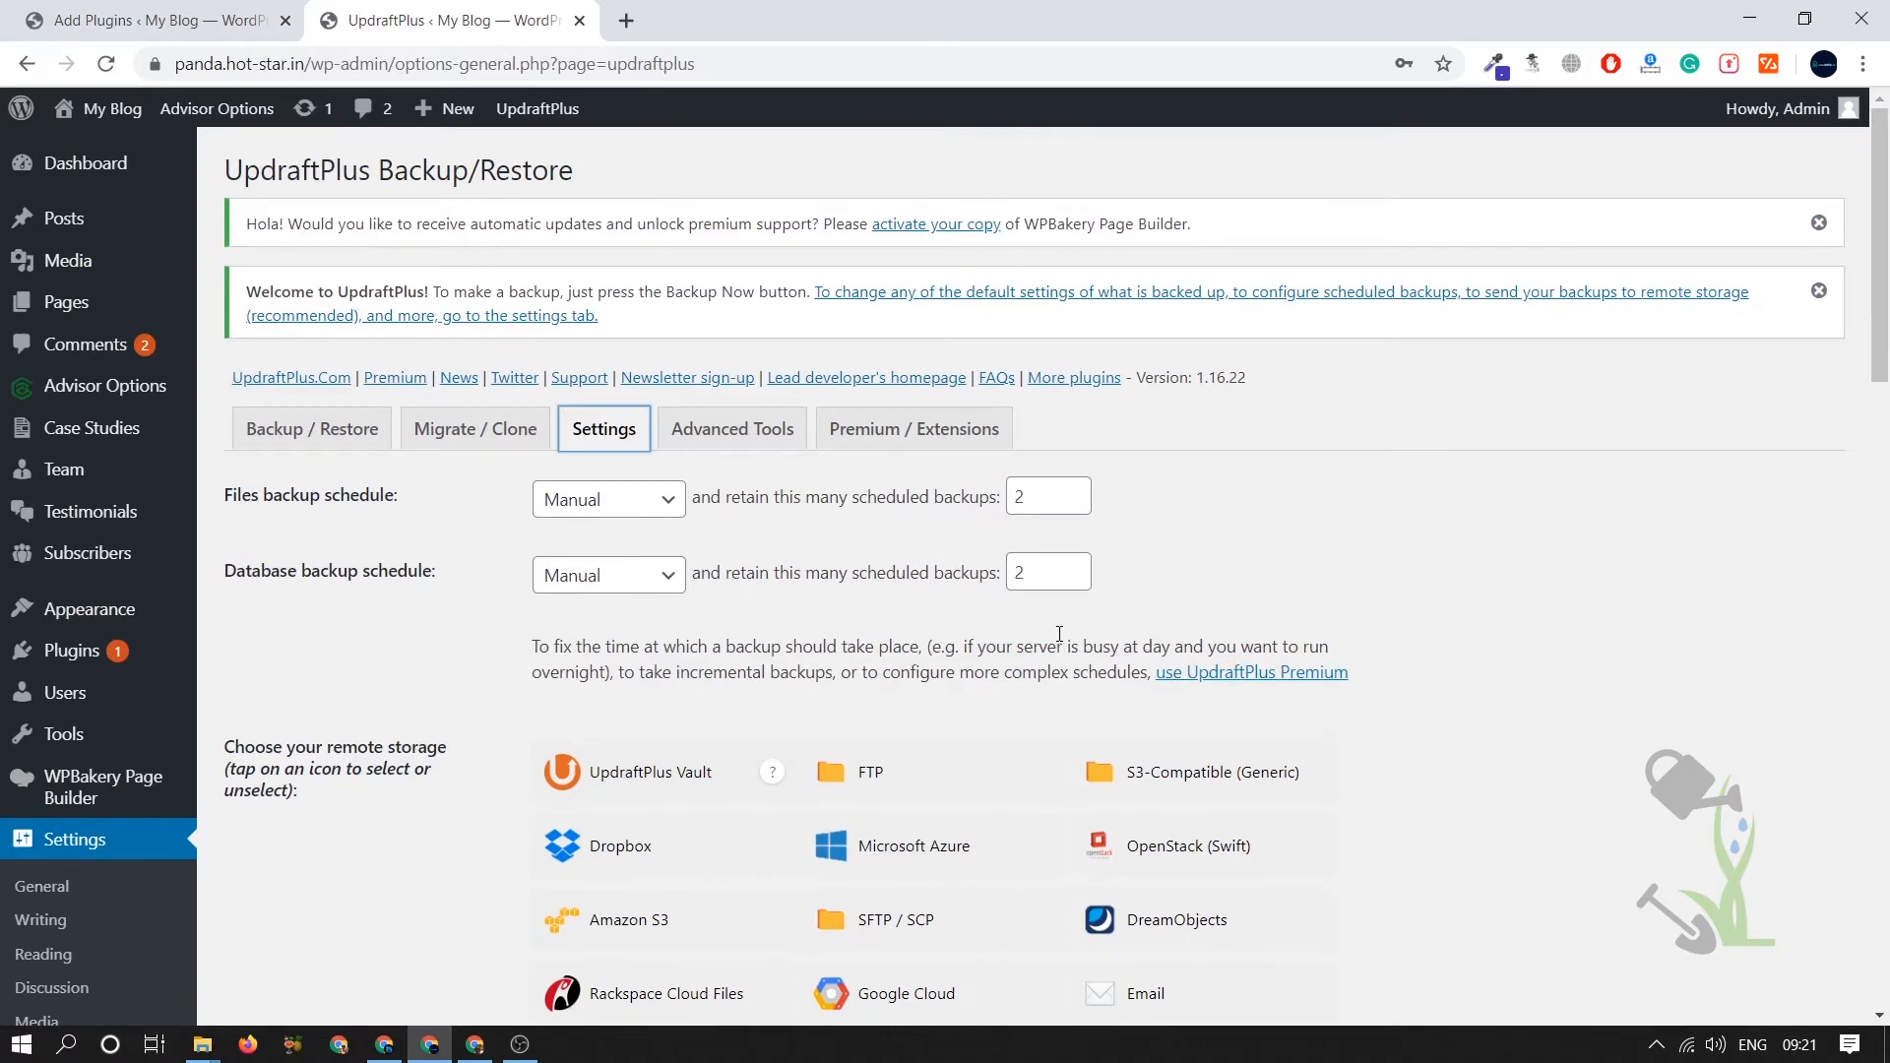
scroll(1041, 618, down, 7)
scroll(1026, 612, down, 4)
scroll(1280, 610, up, 3)
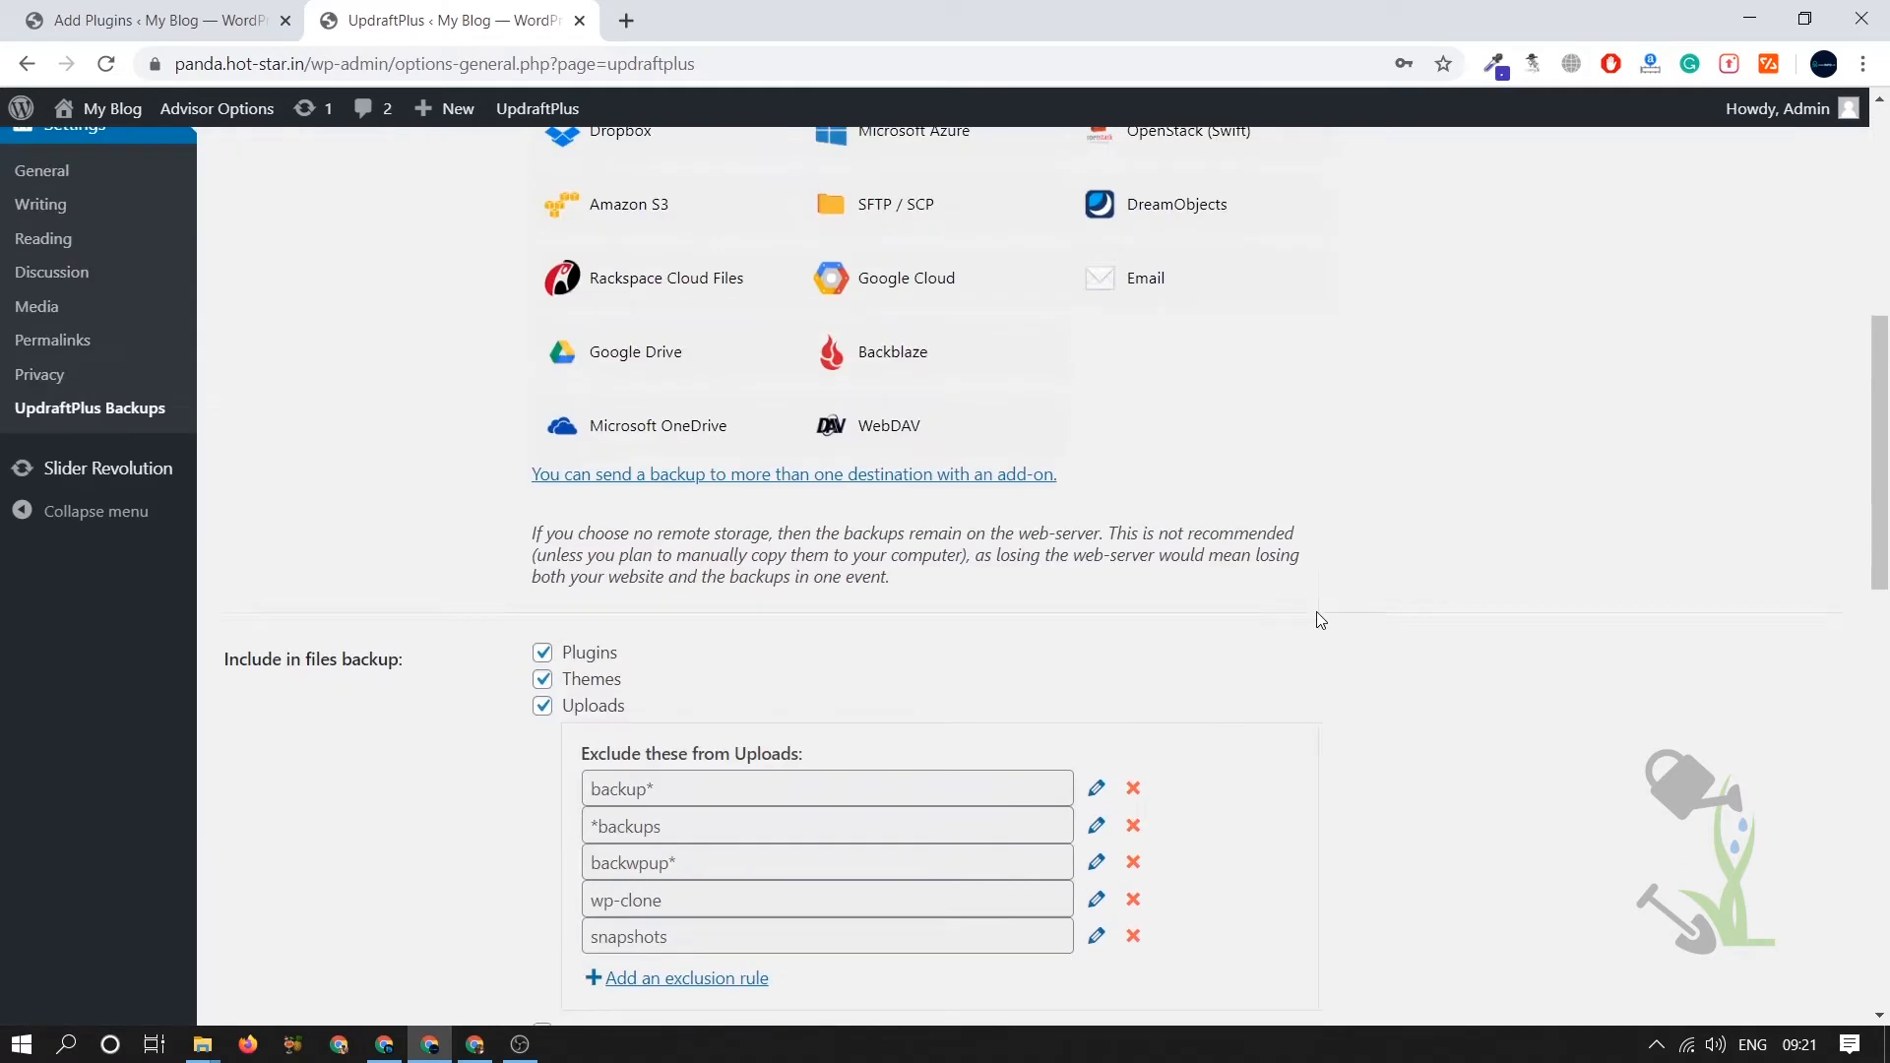
scroll(1319, 618, up, 8)
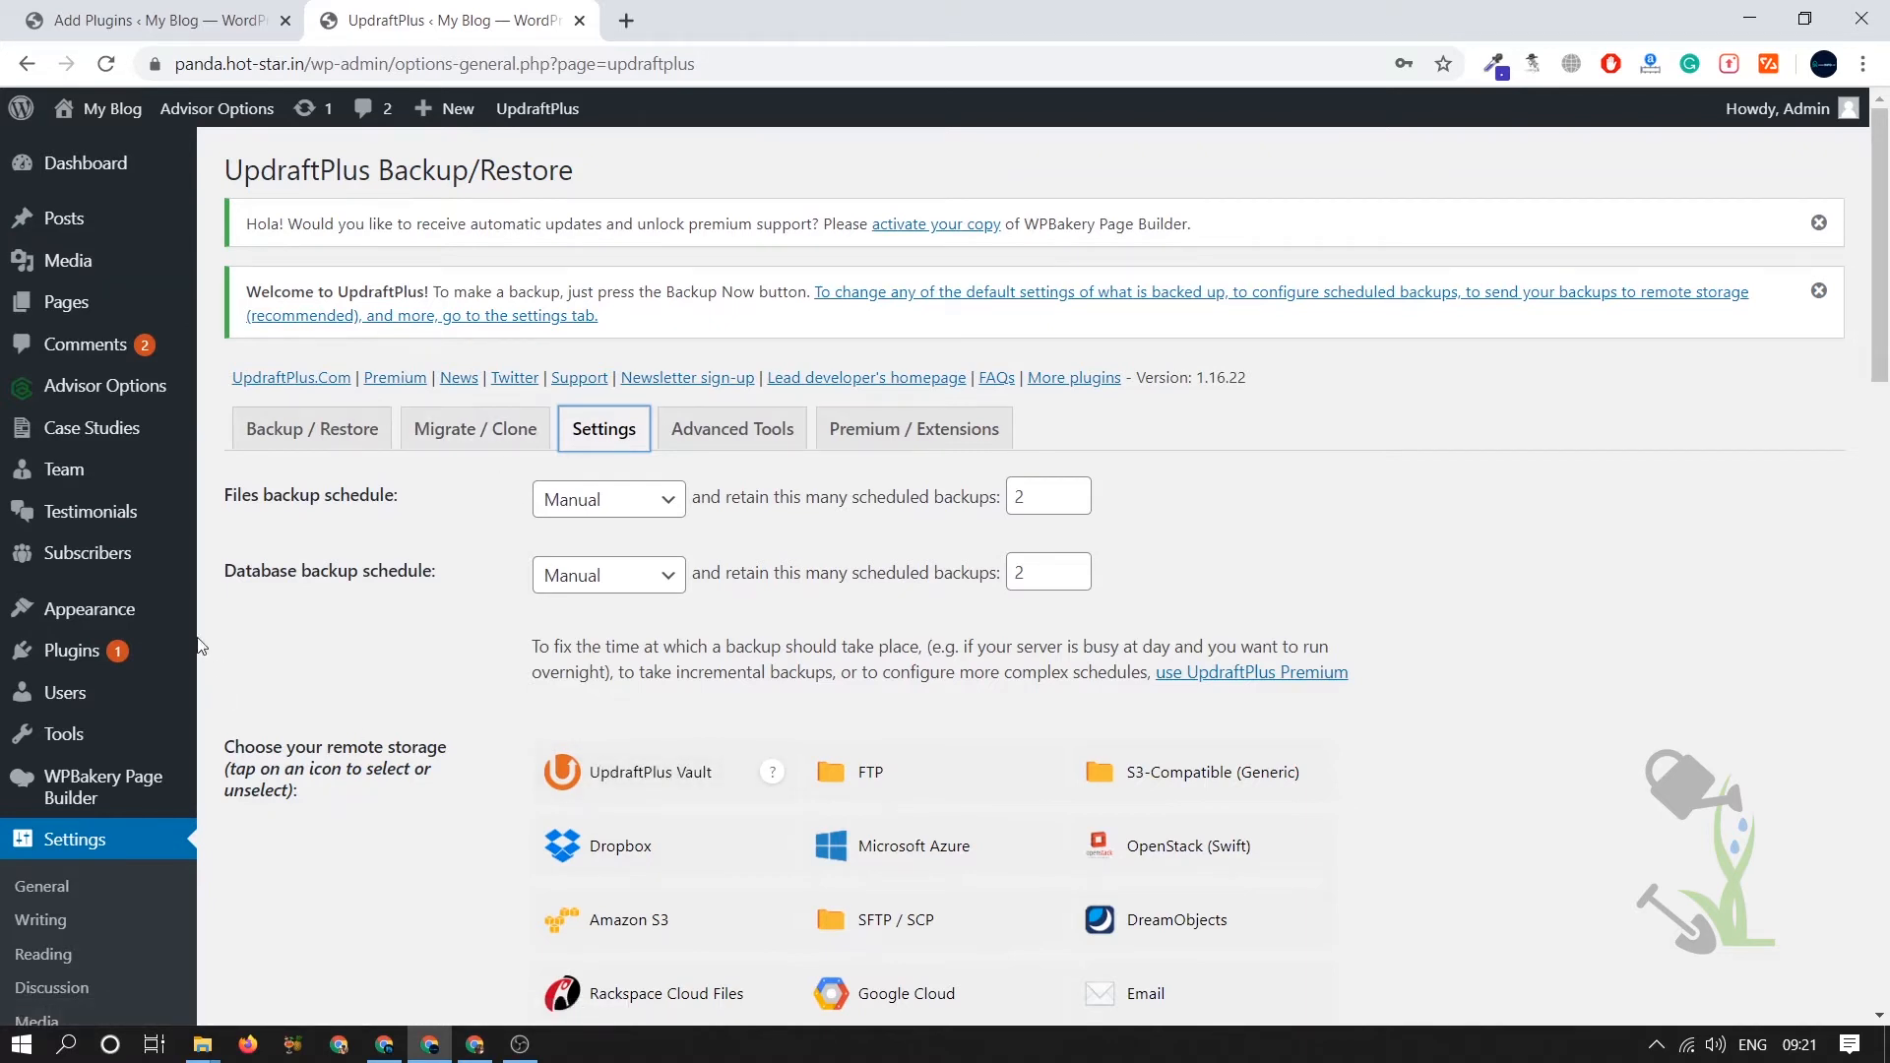
- Try to install the premium plugin by uploading updraftplus-1-3 from the Theme & Plugins folder
mouse_move(182, 650)
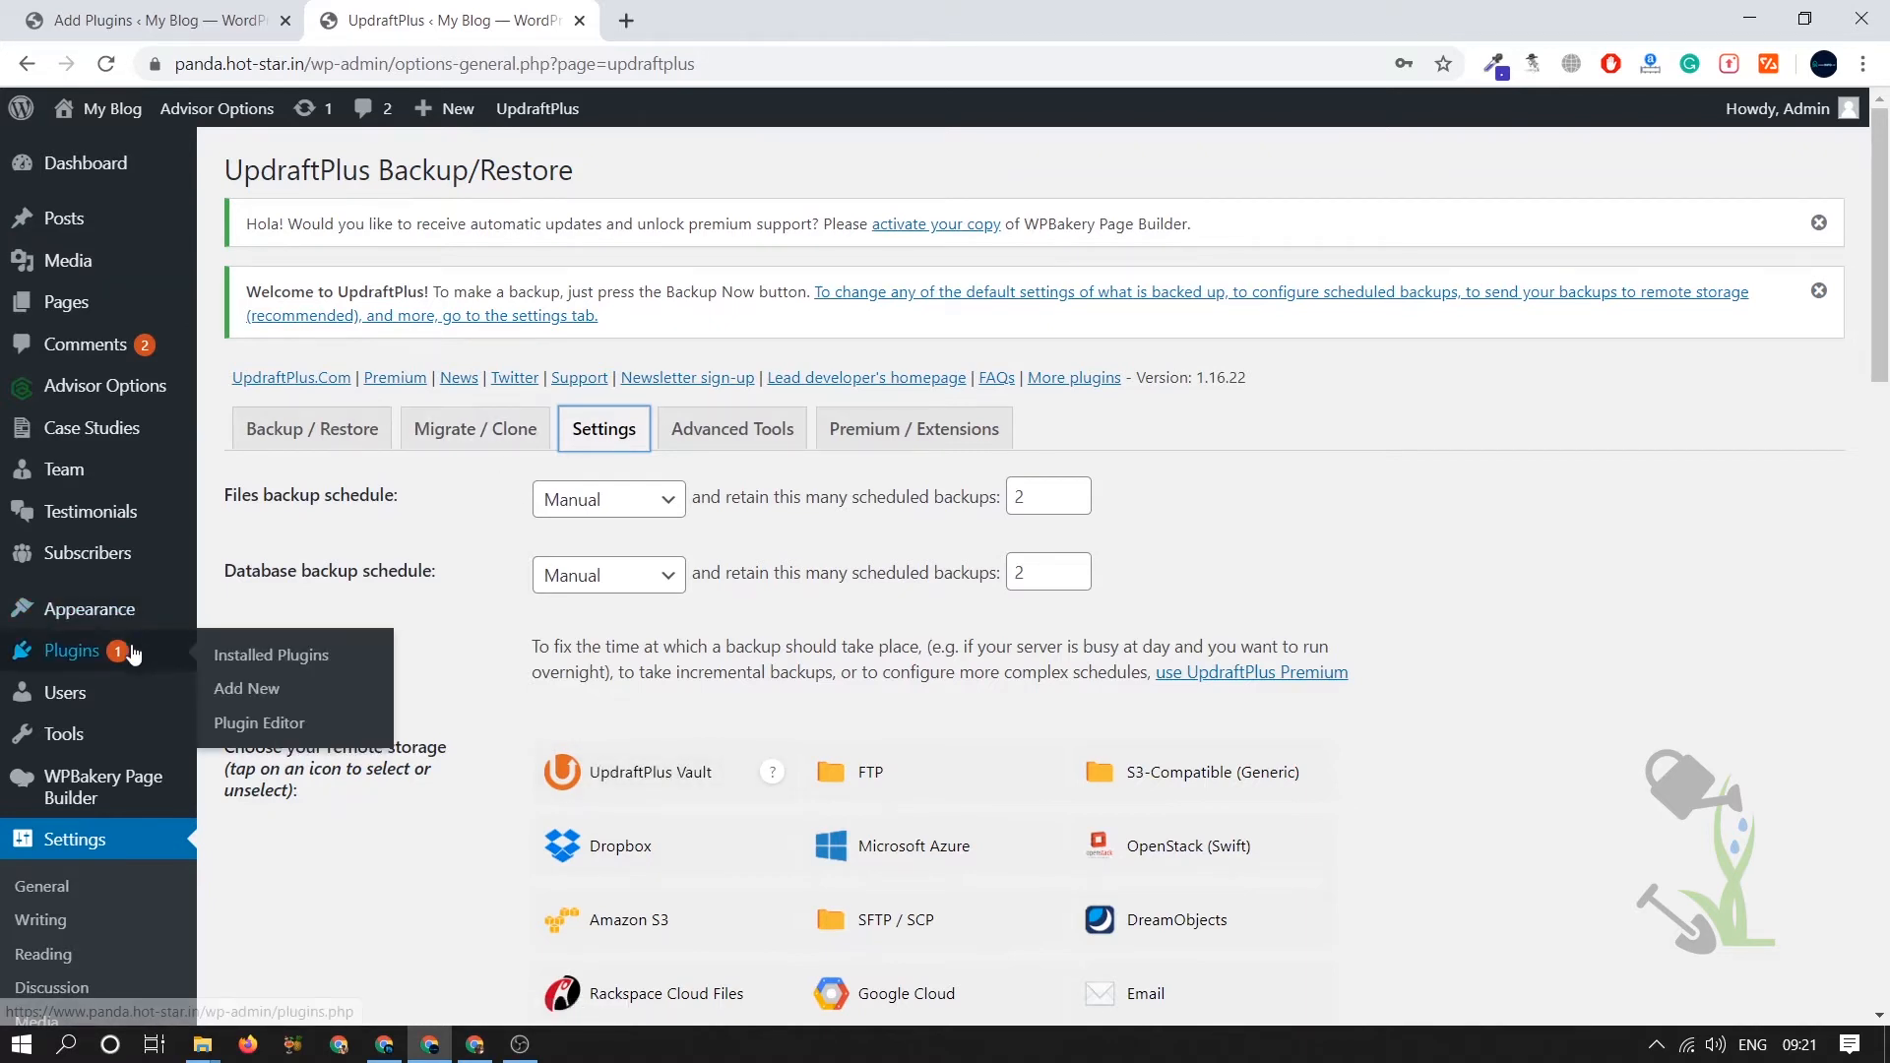
click(268, 691)
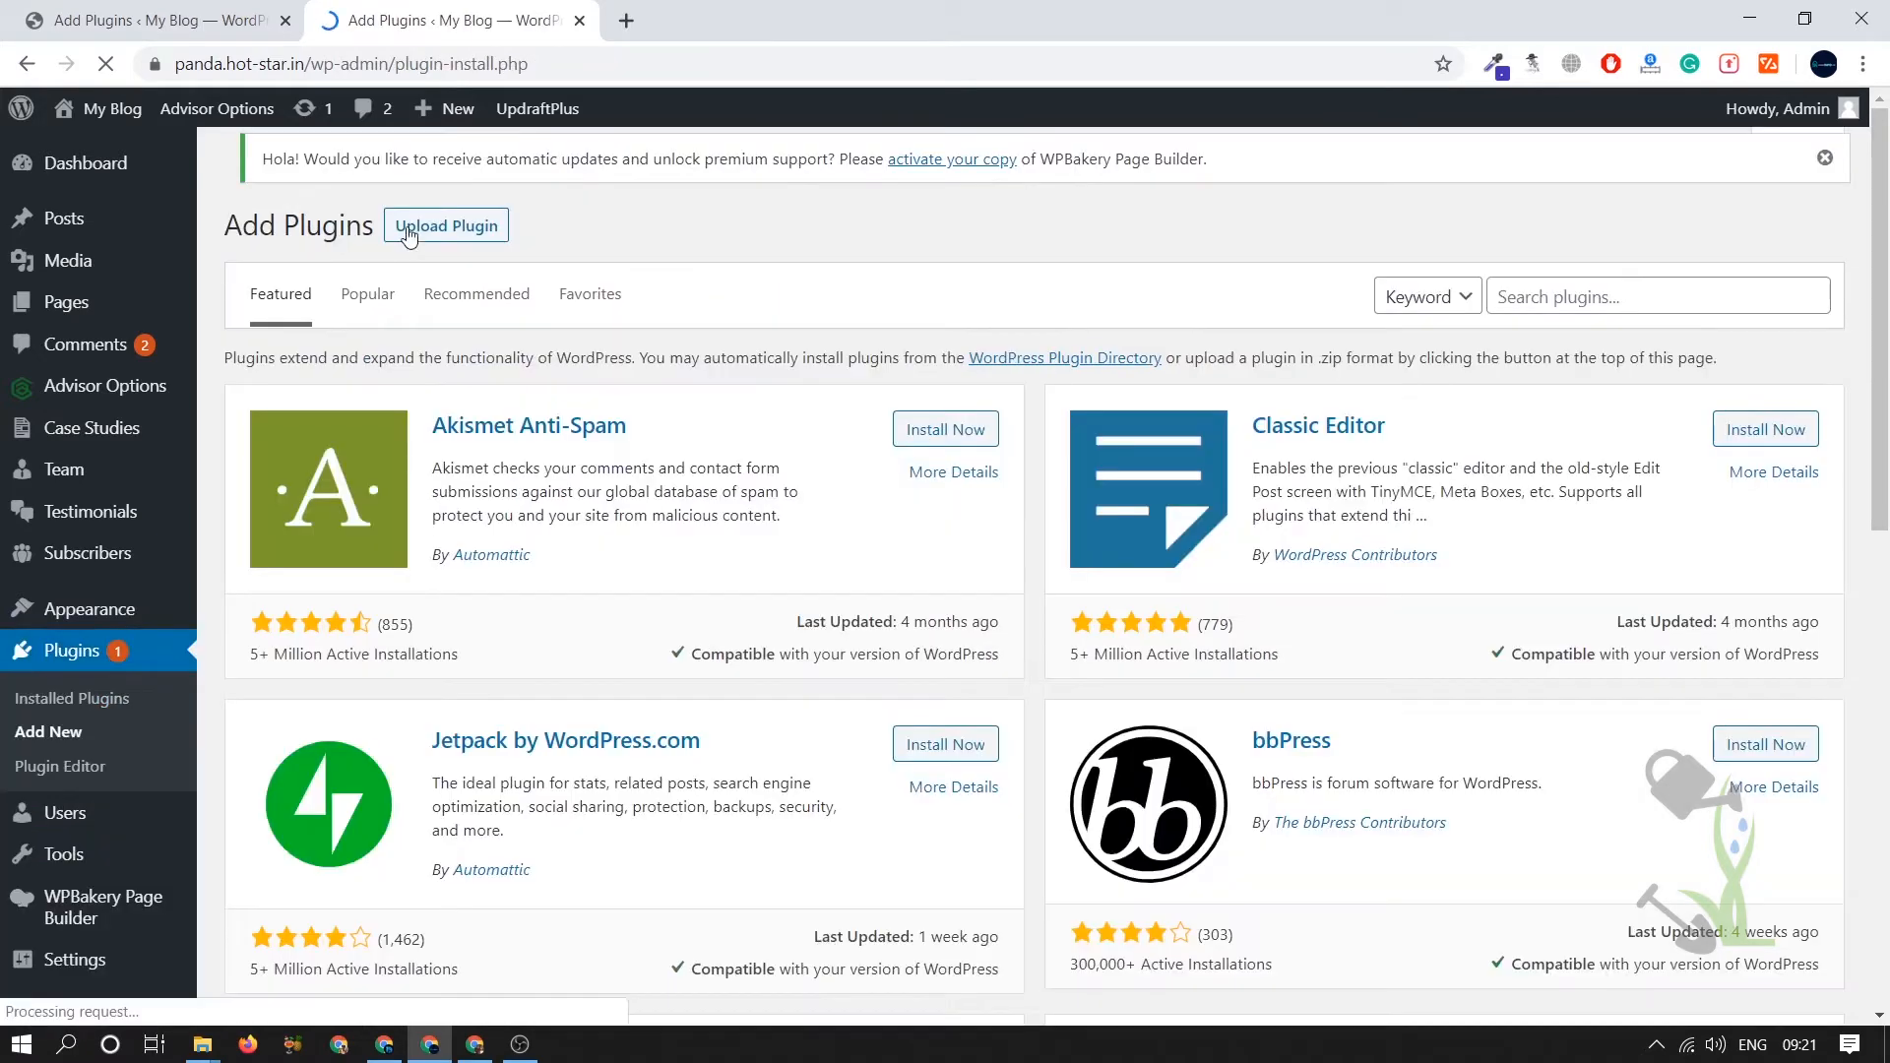
click(455, 173)
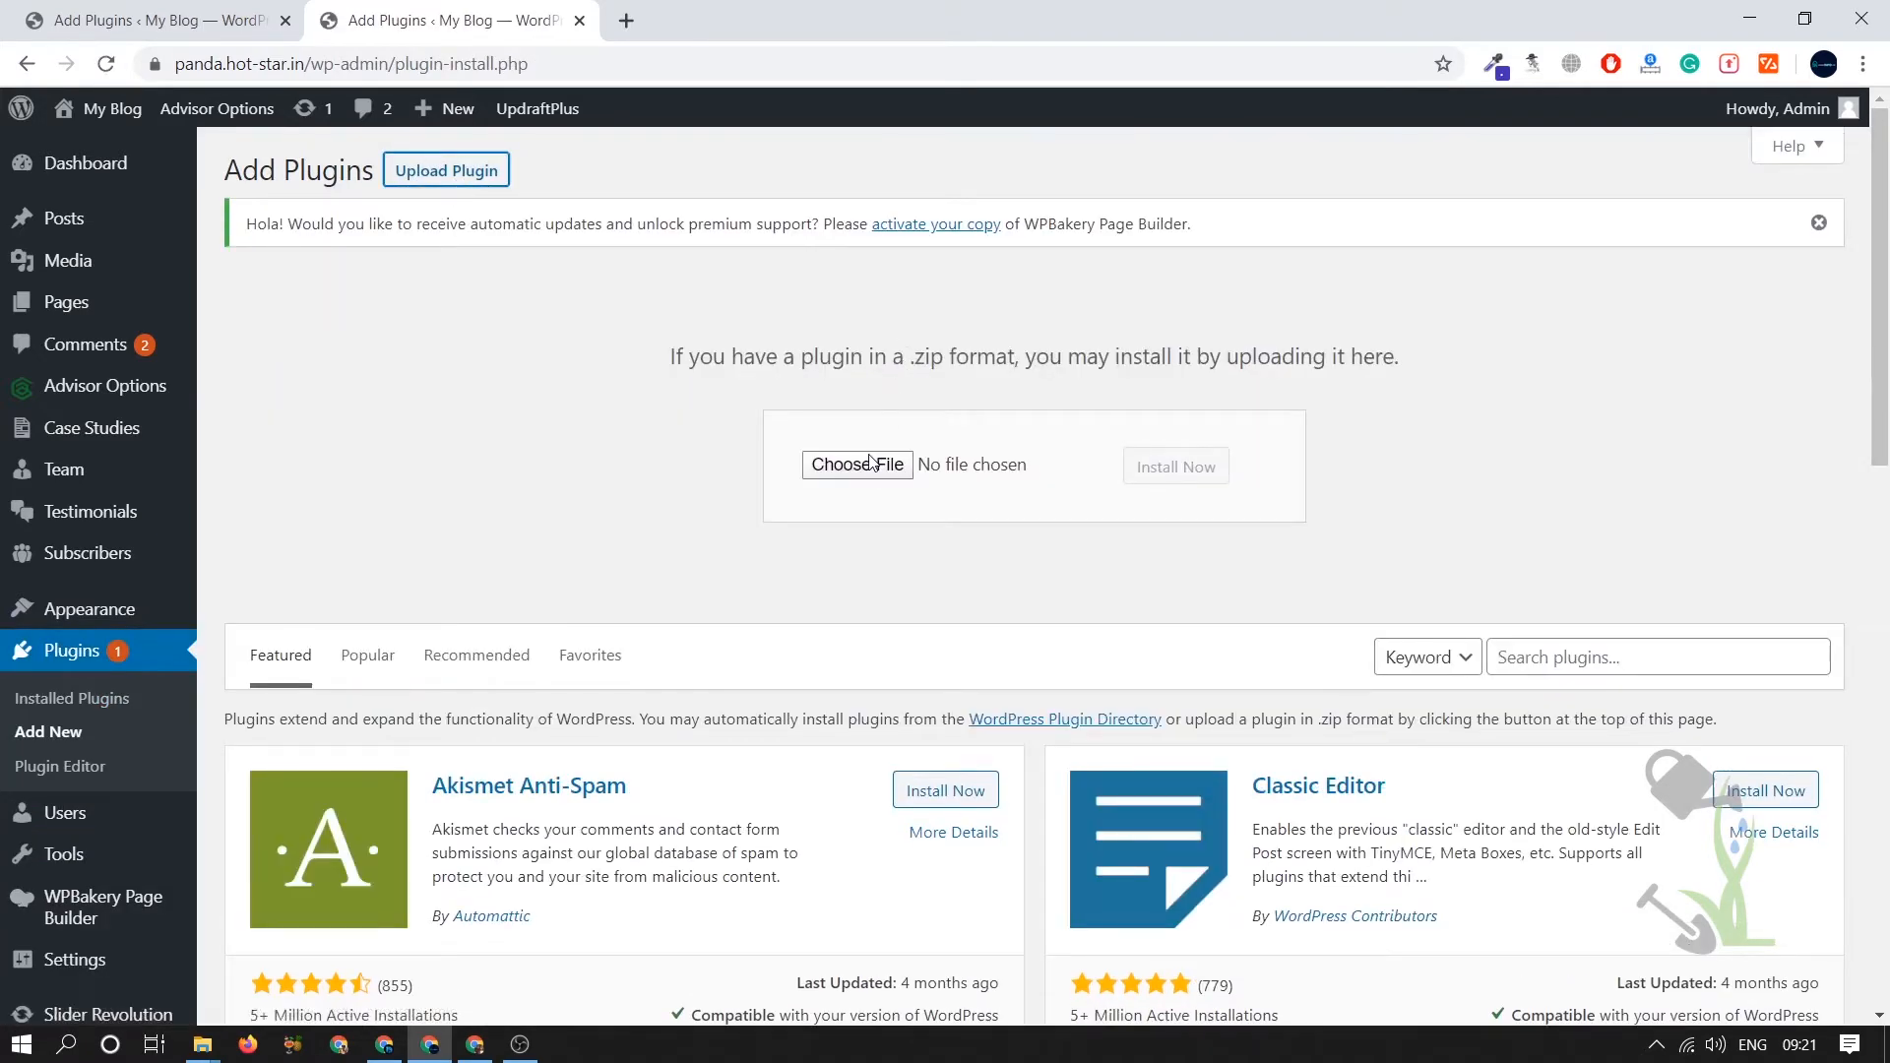
click(899, 477)
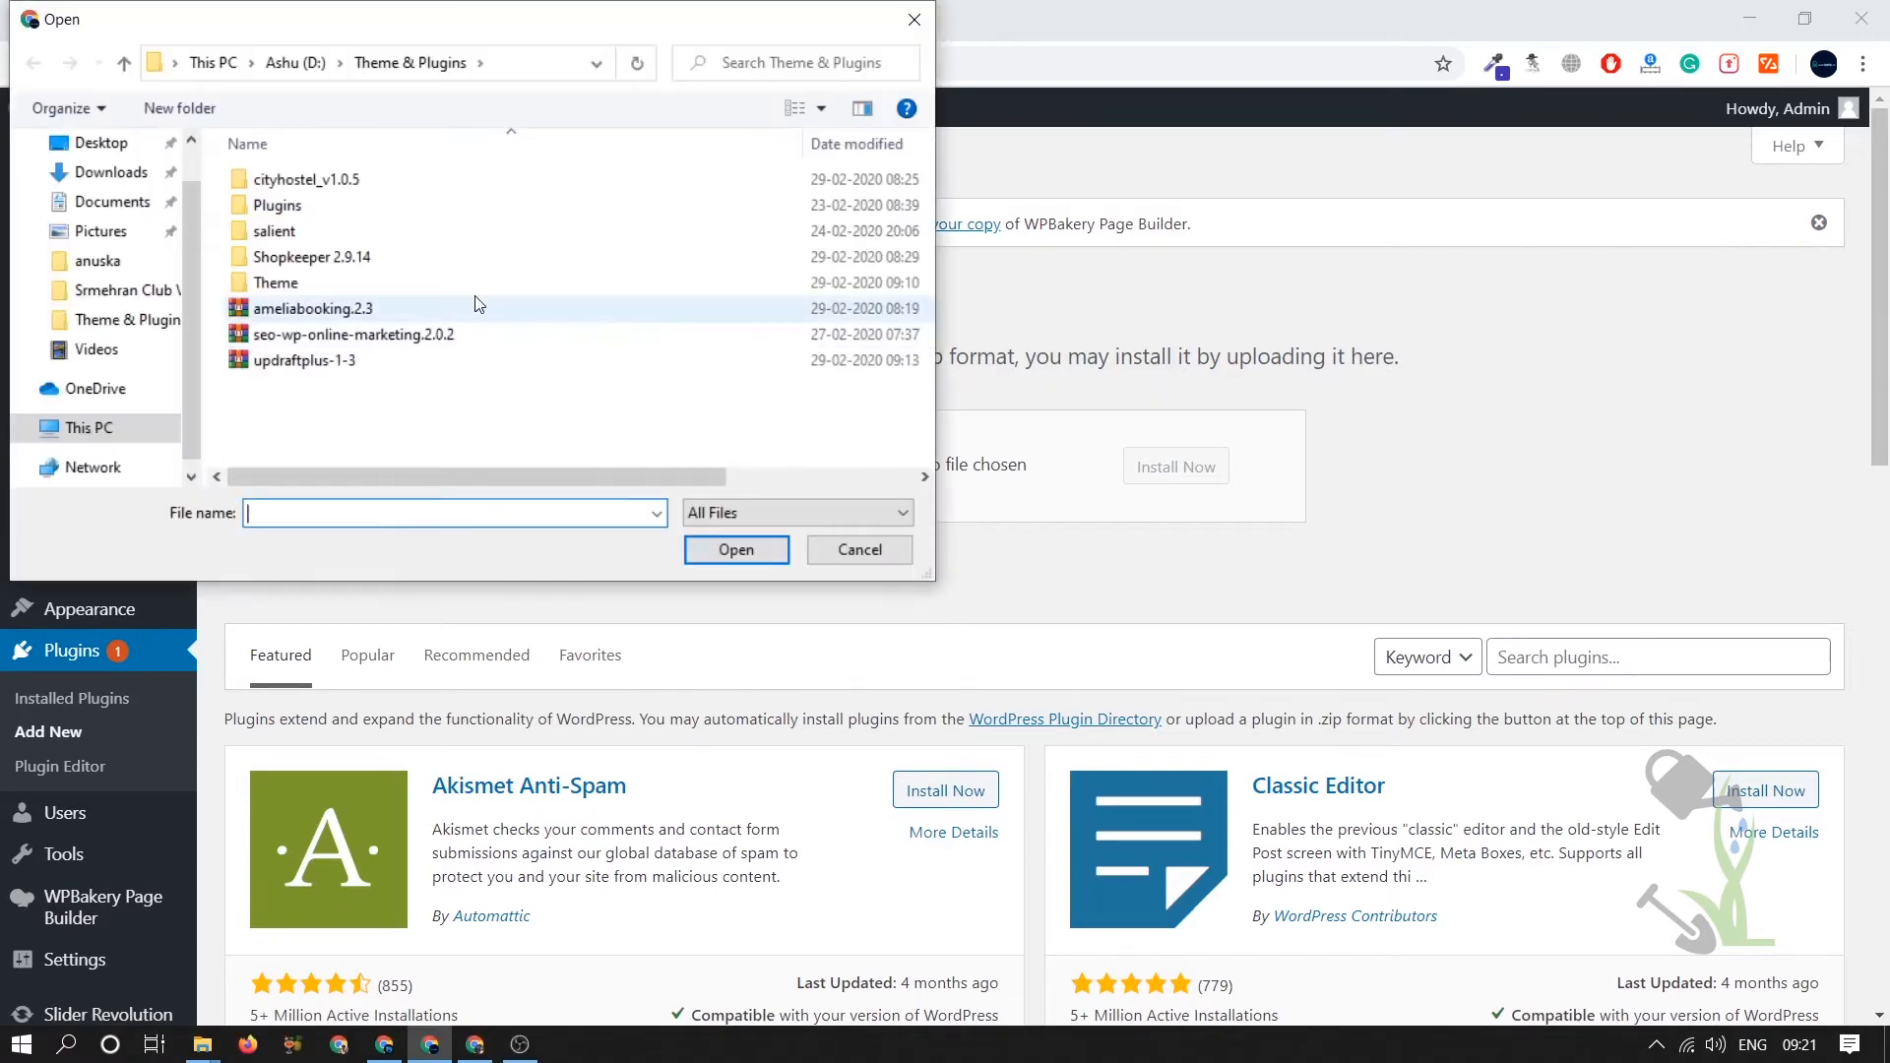
double_click(374, 360)
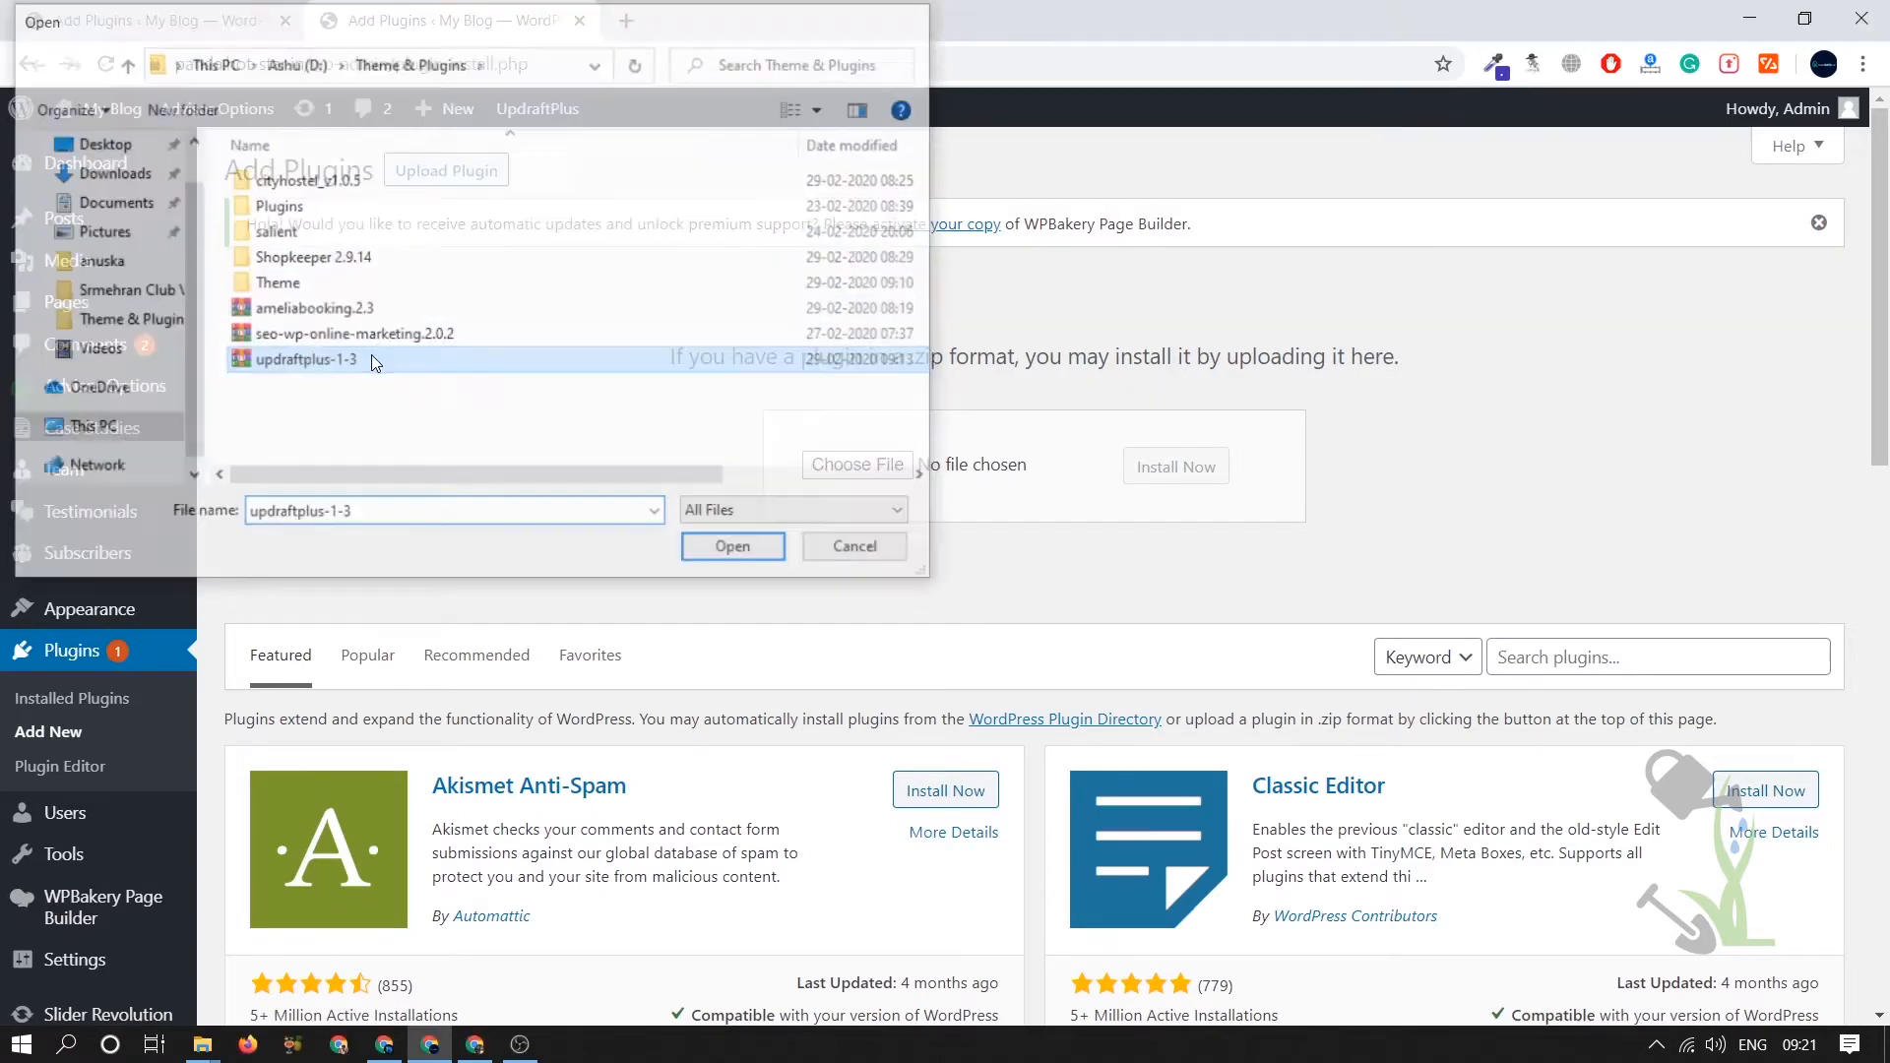
click(1171, 473)
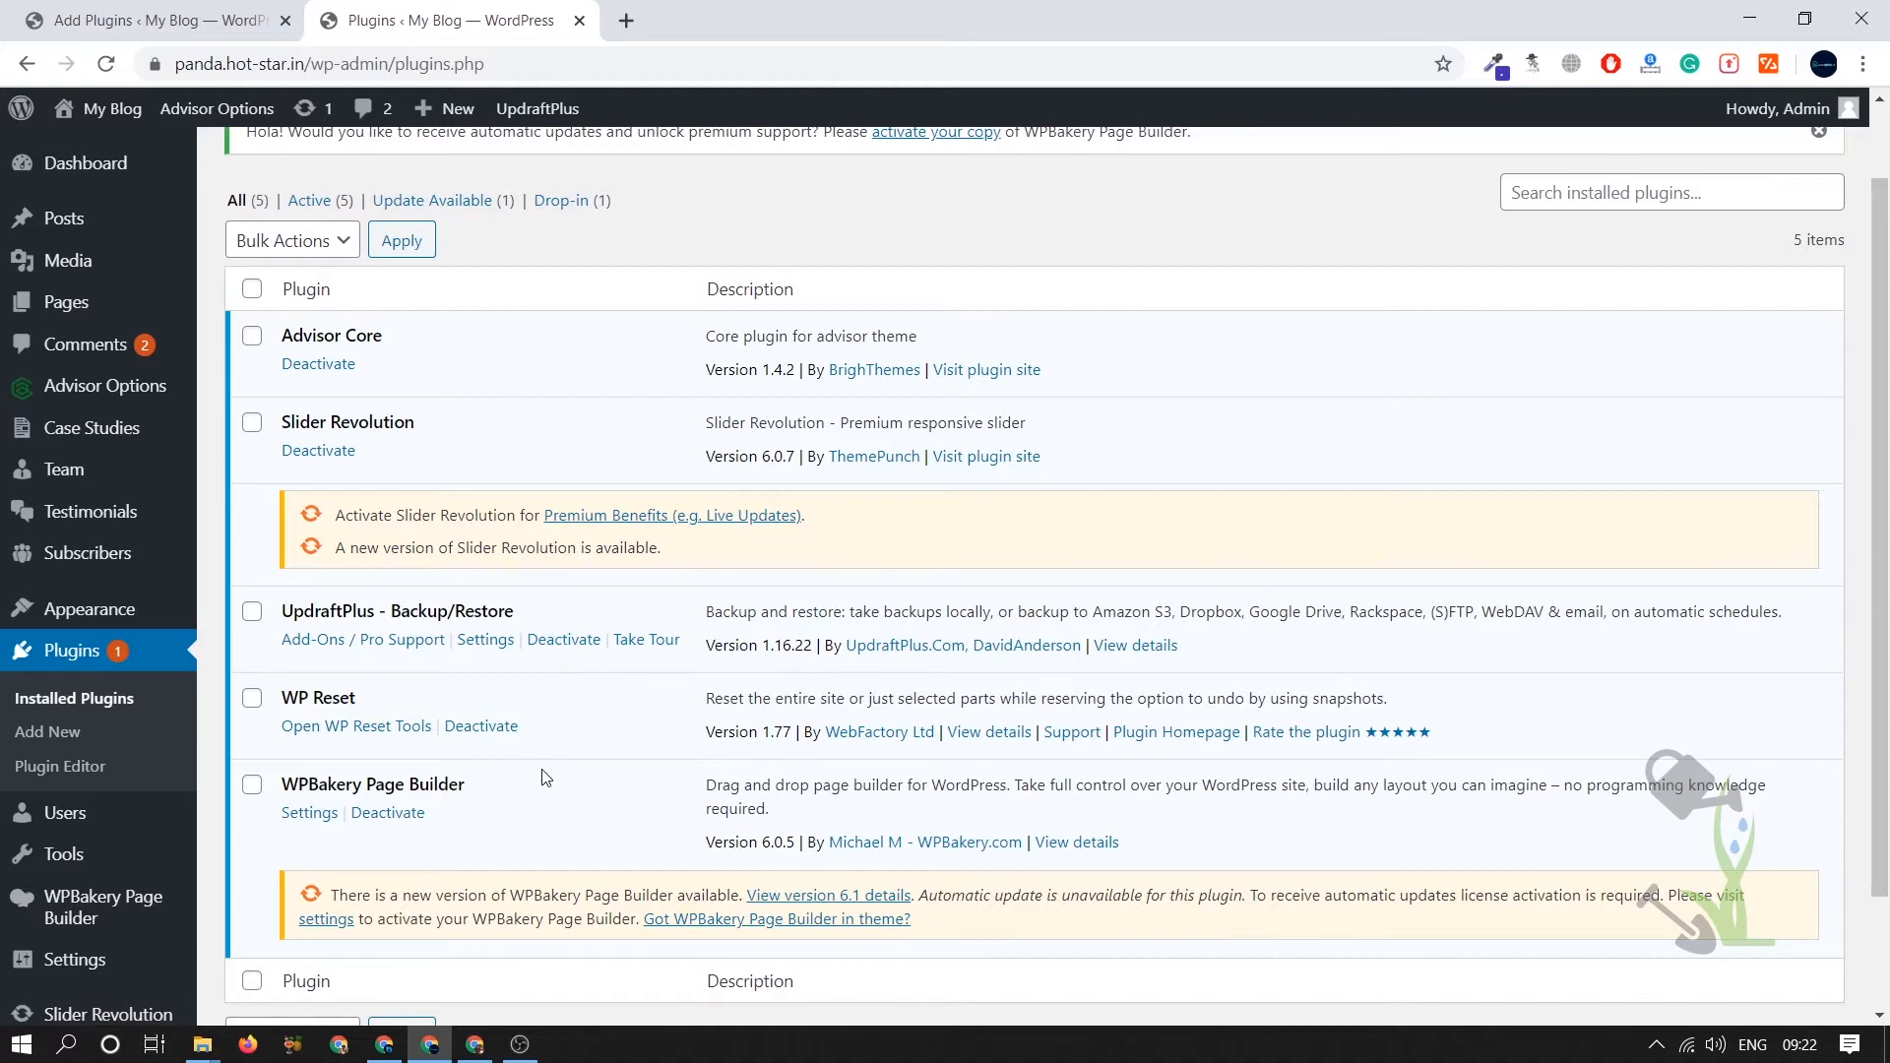
- Deactivate the UpdraftPlus - Backup/Restore plugin and delete it together with its data
click(572, 648)
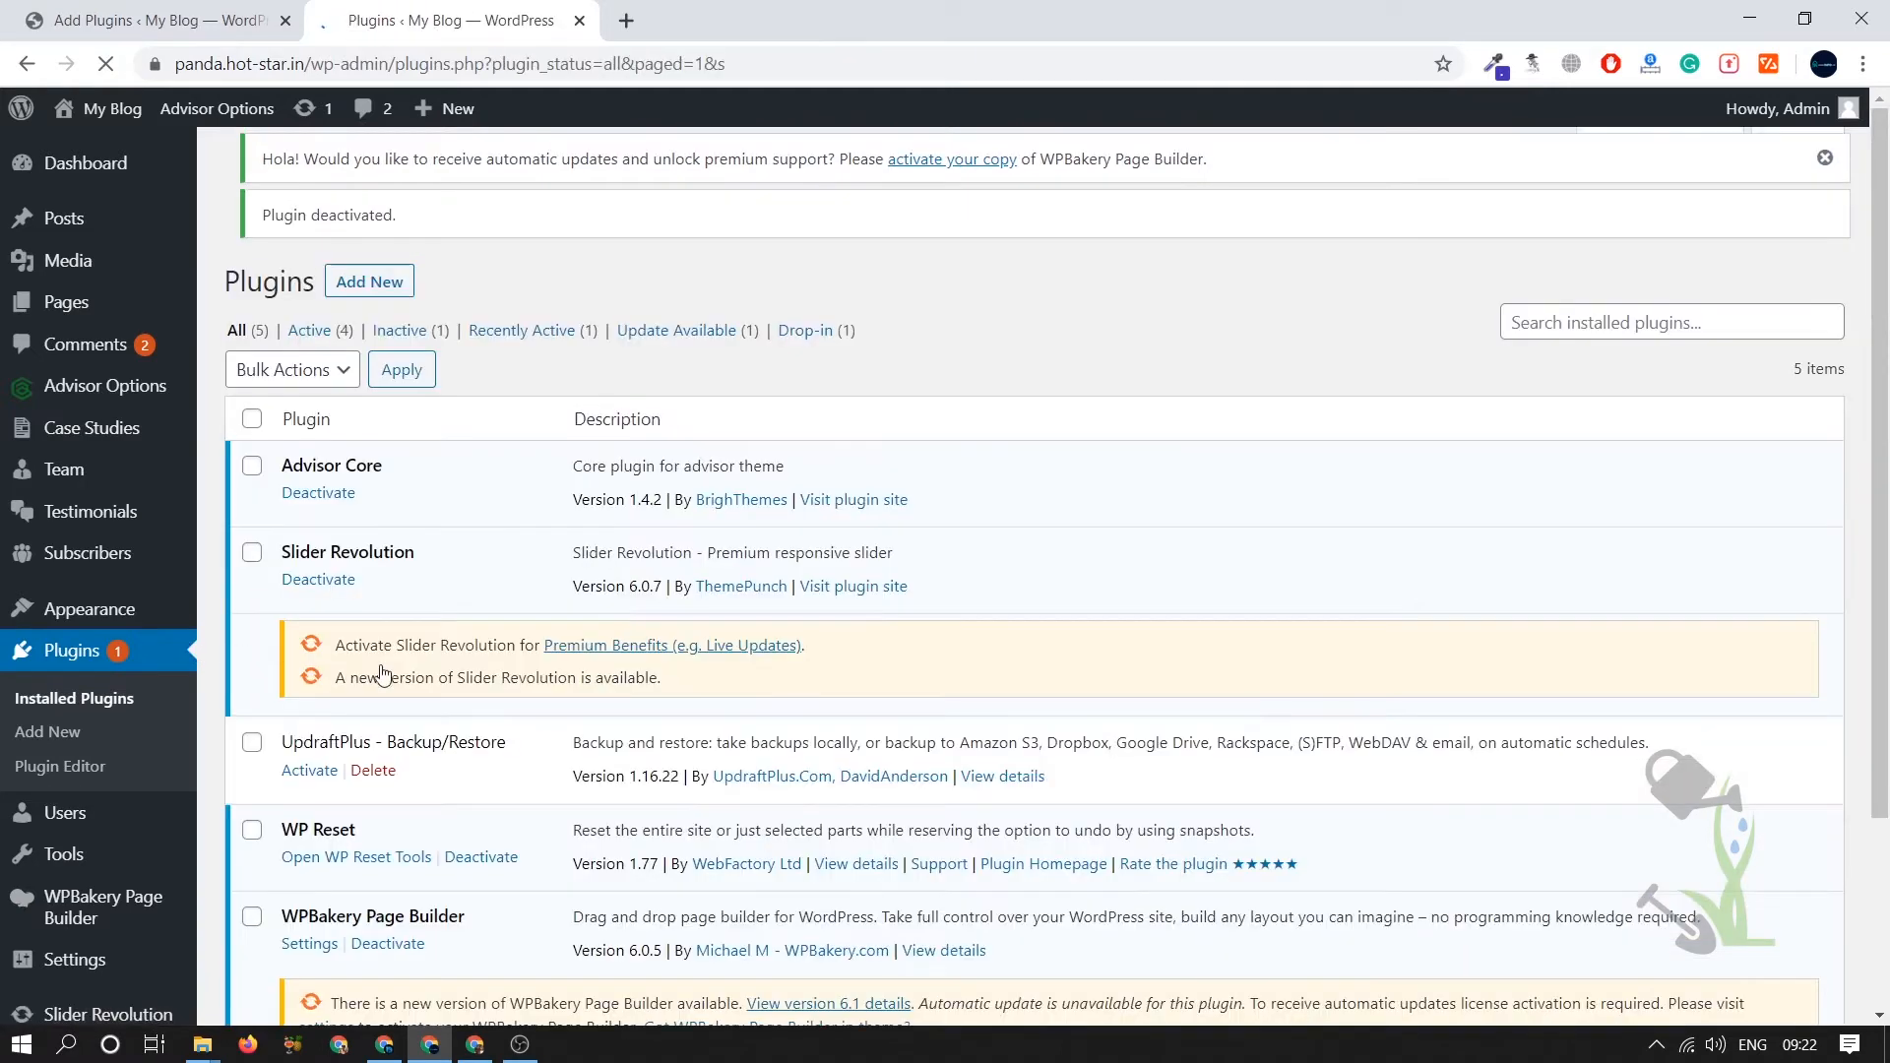
click(369, 803)
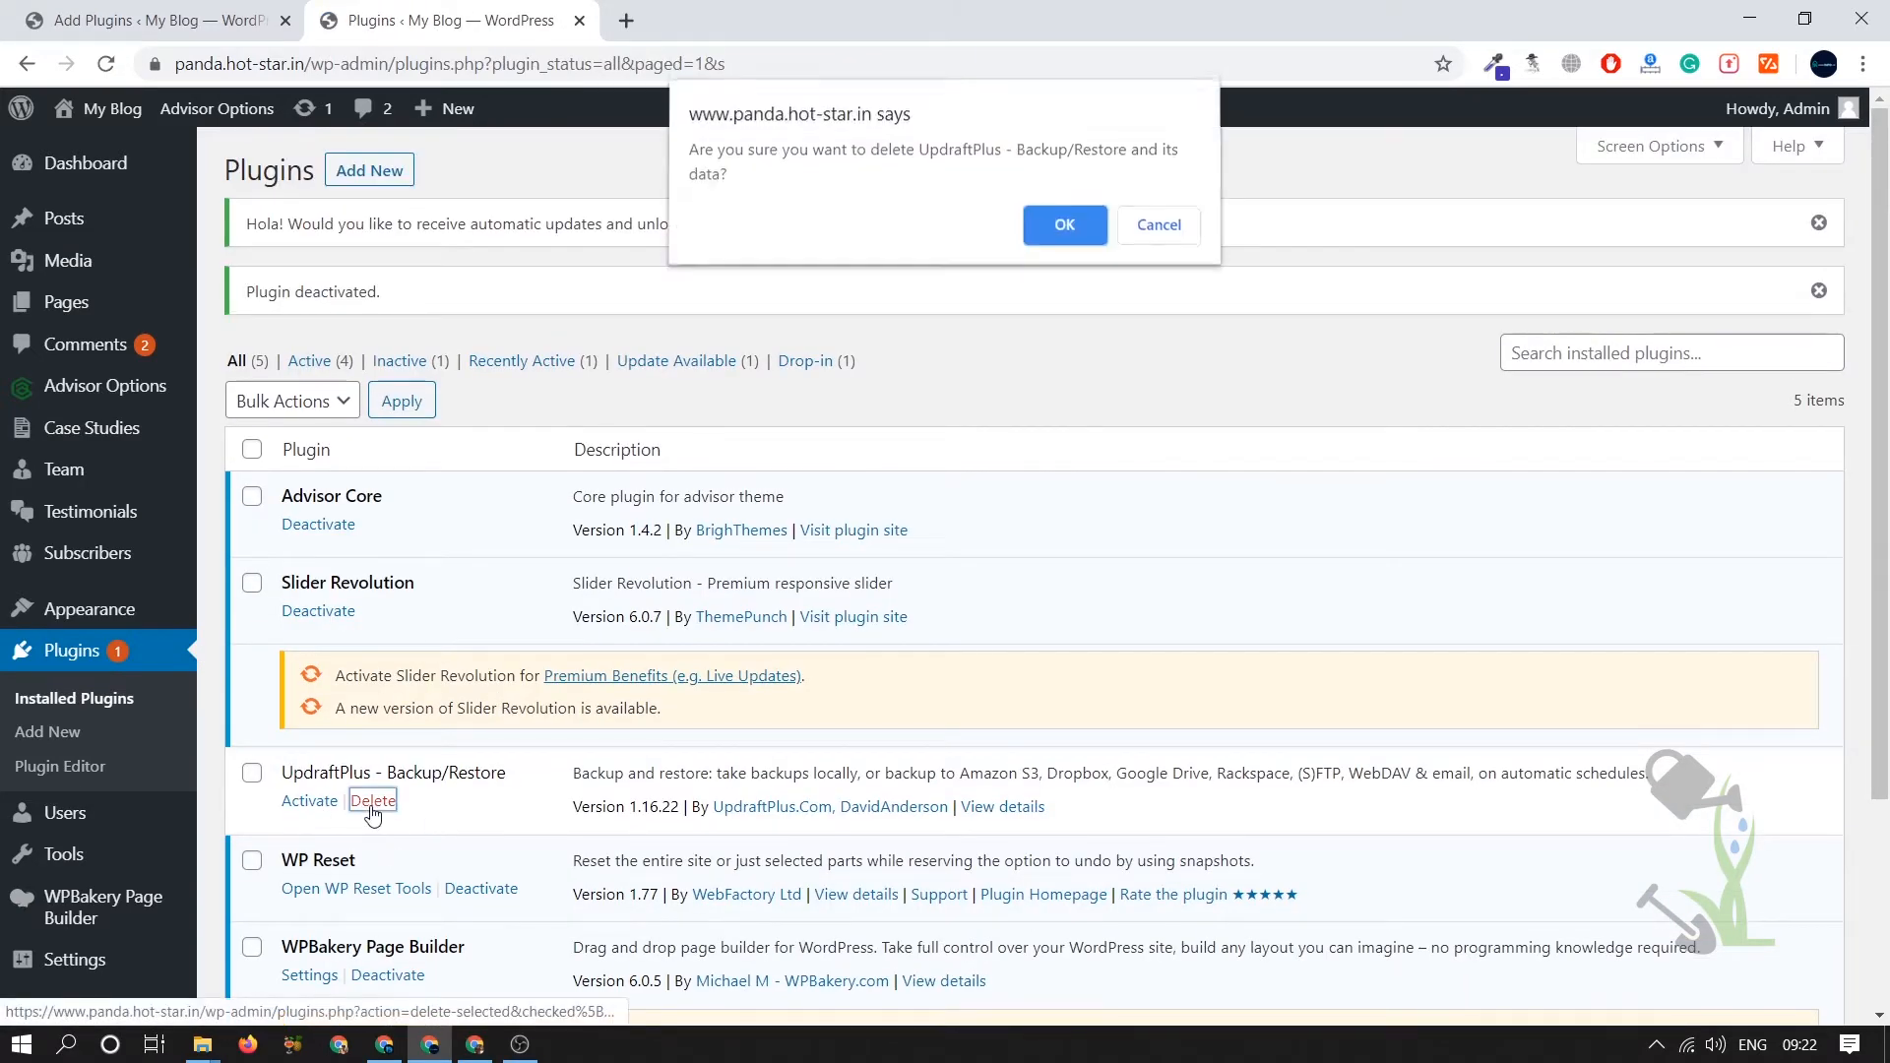
click(1072, 227)
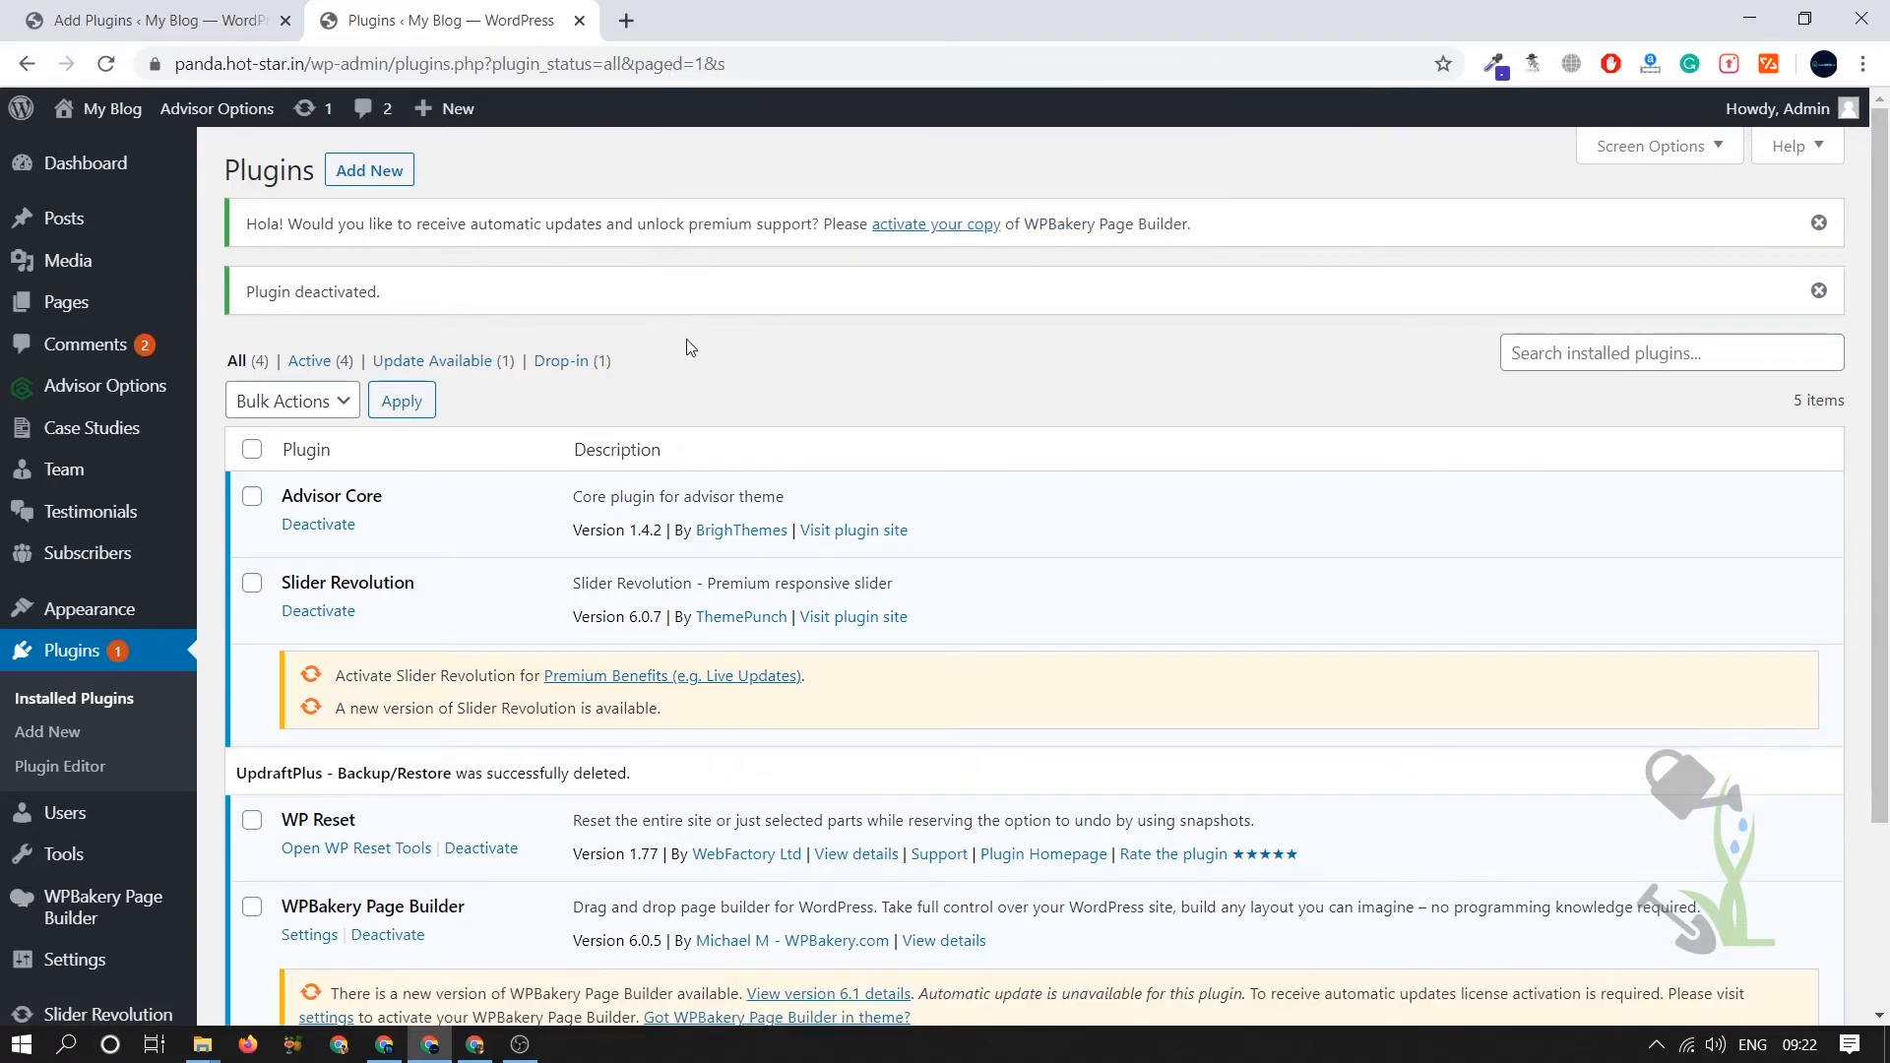
- Upload the updraftplus-1-3 file as a new plugin, install it and activate it
click(369, 170)
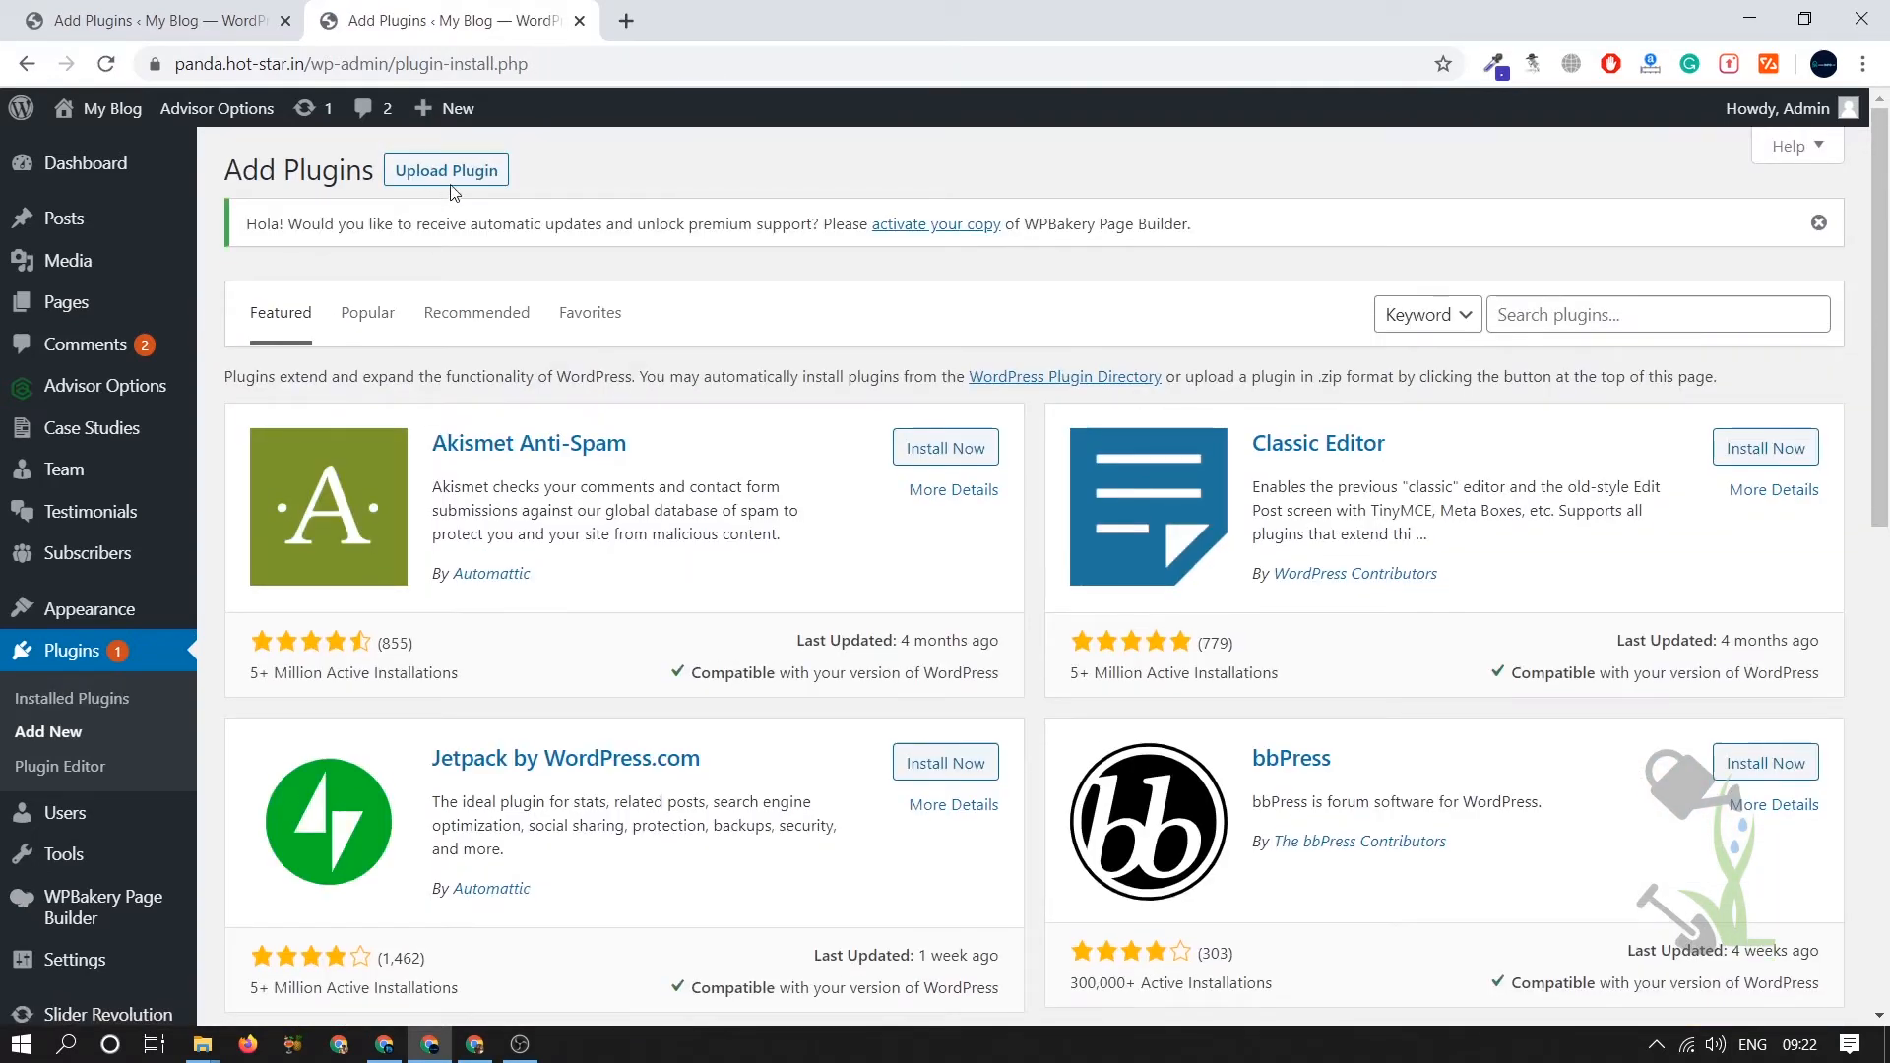
click(446, 170)
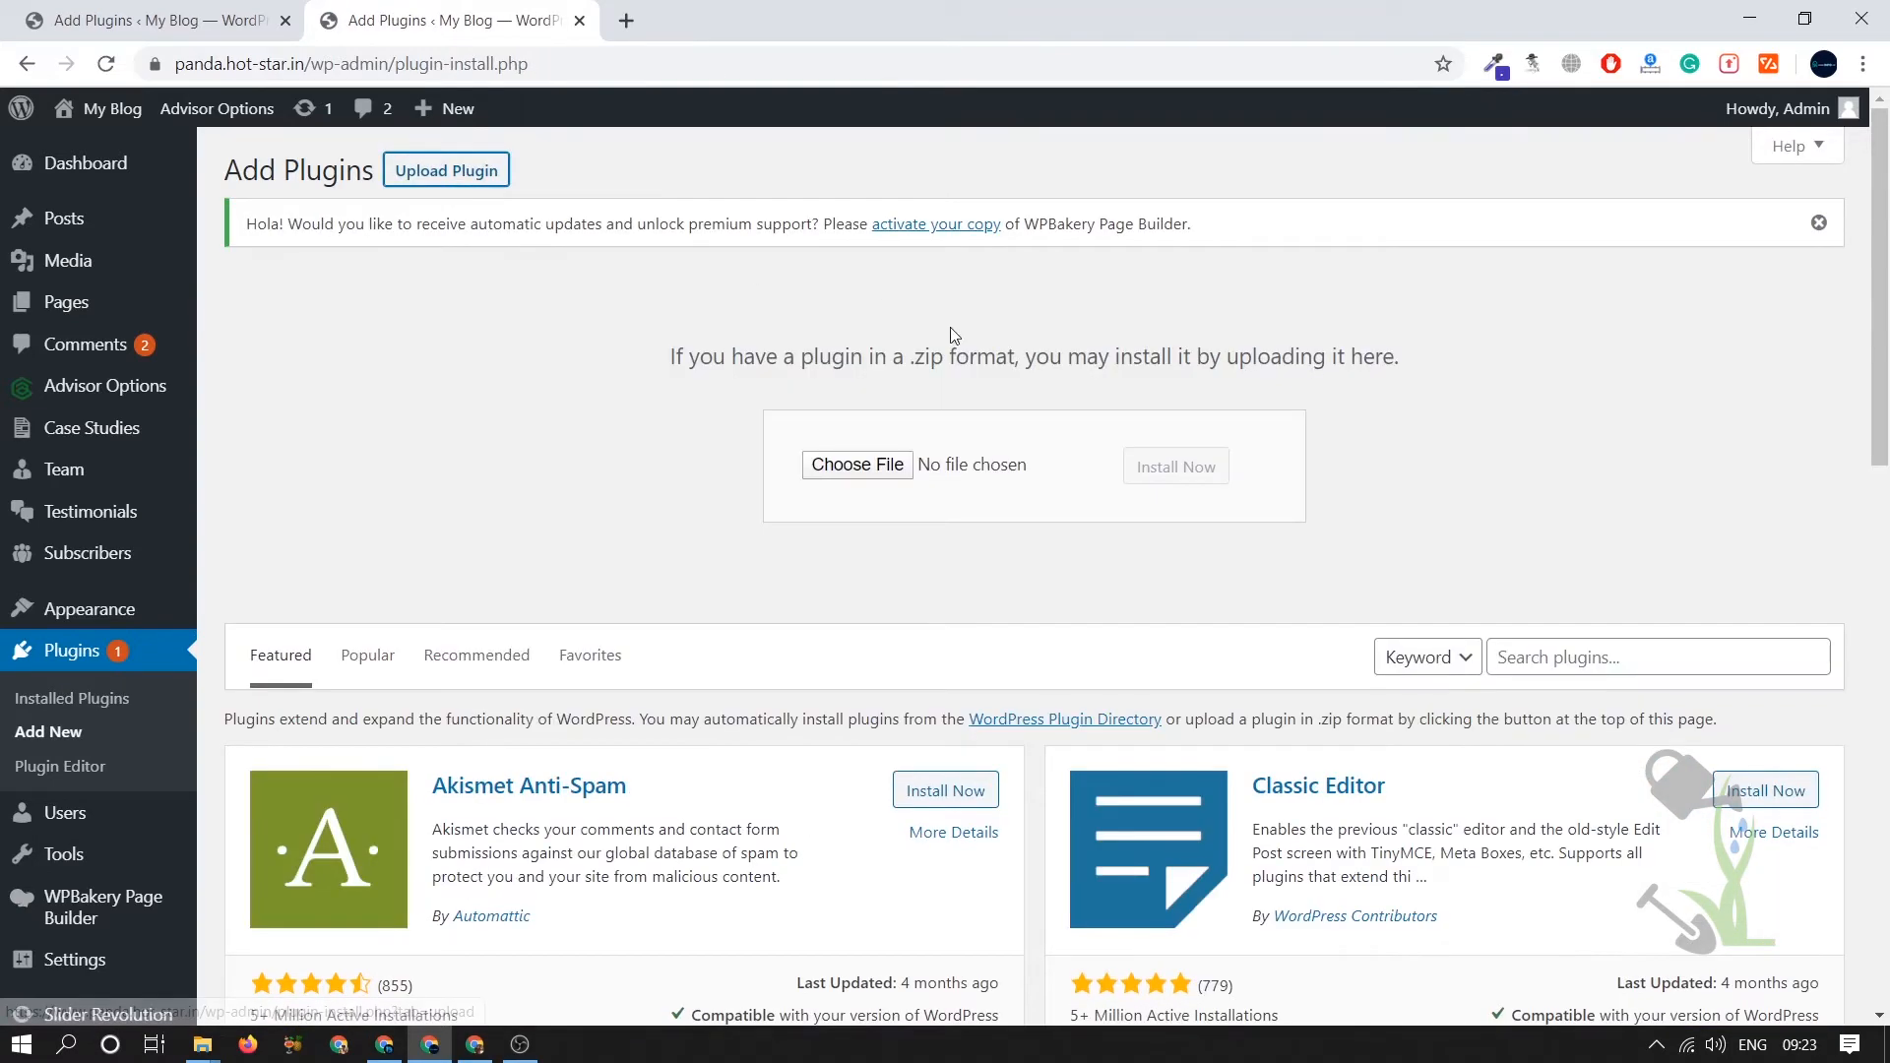
click(904, 466)
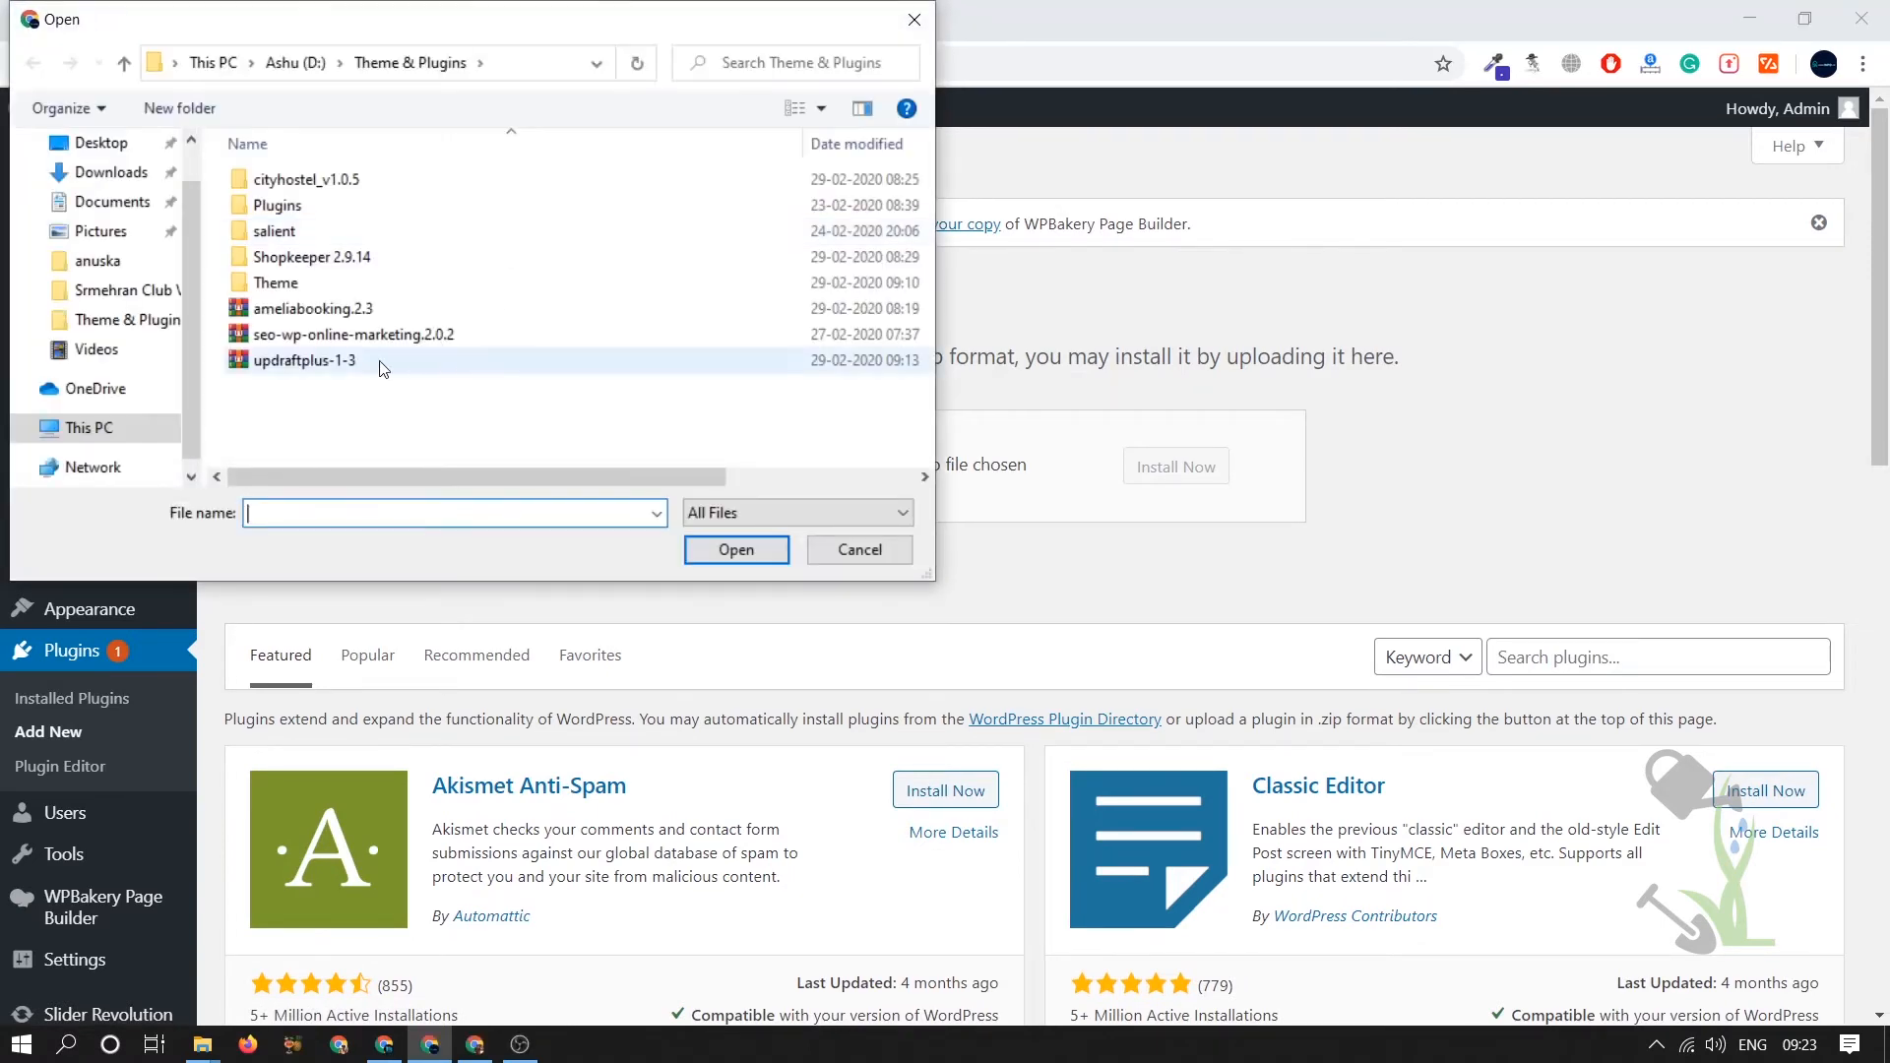
double_click(371, 367)
click(1160, 473)
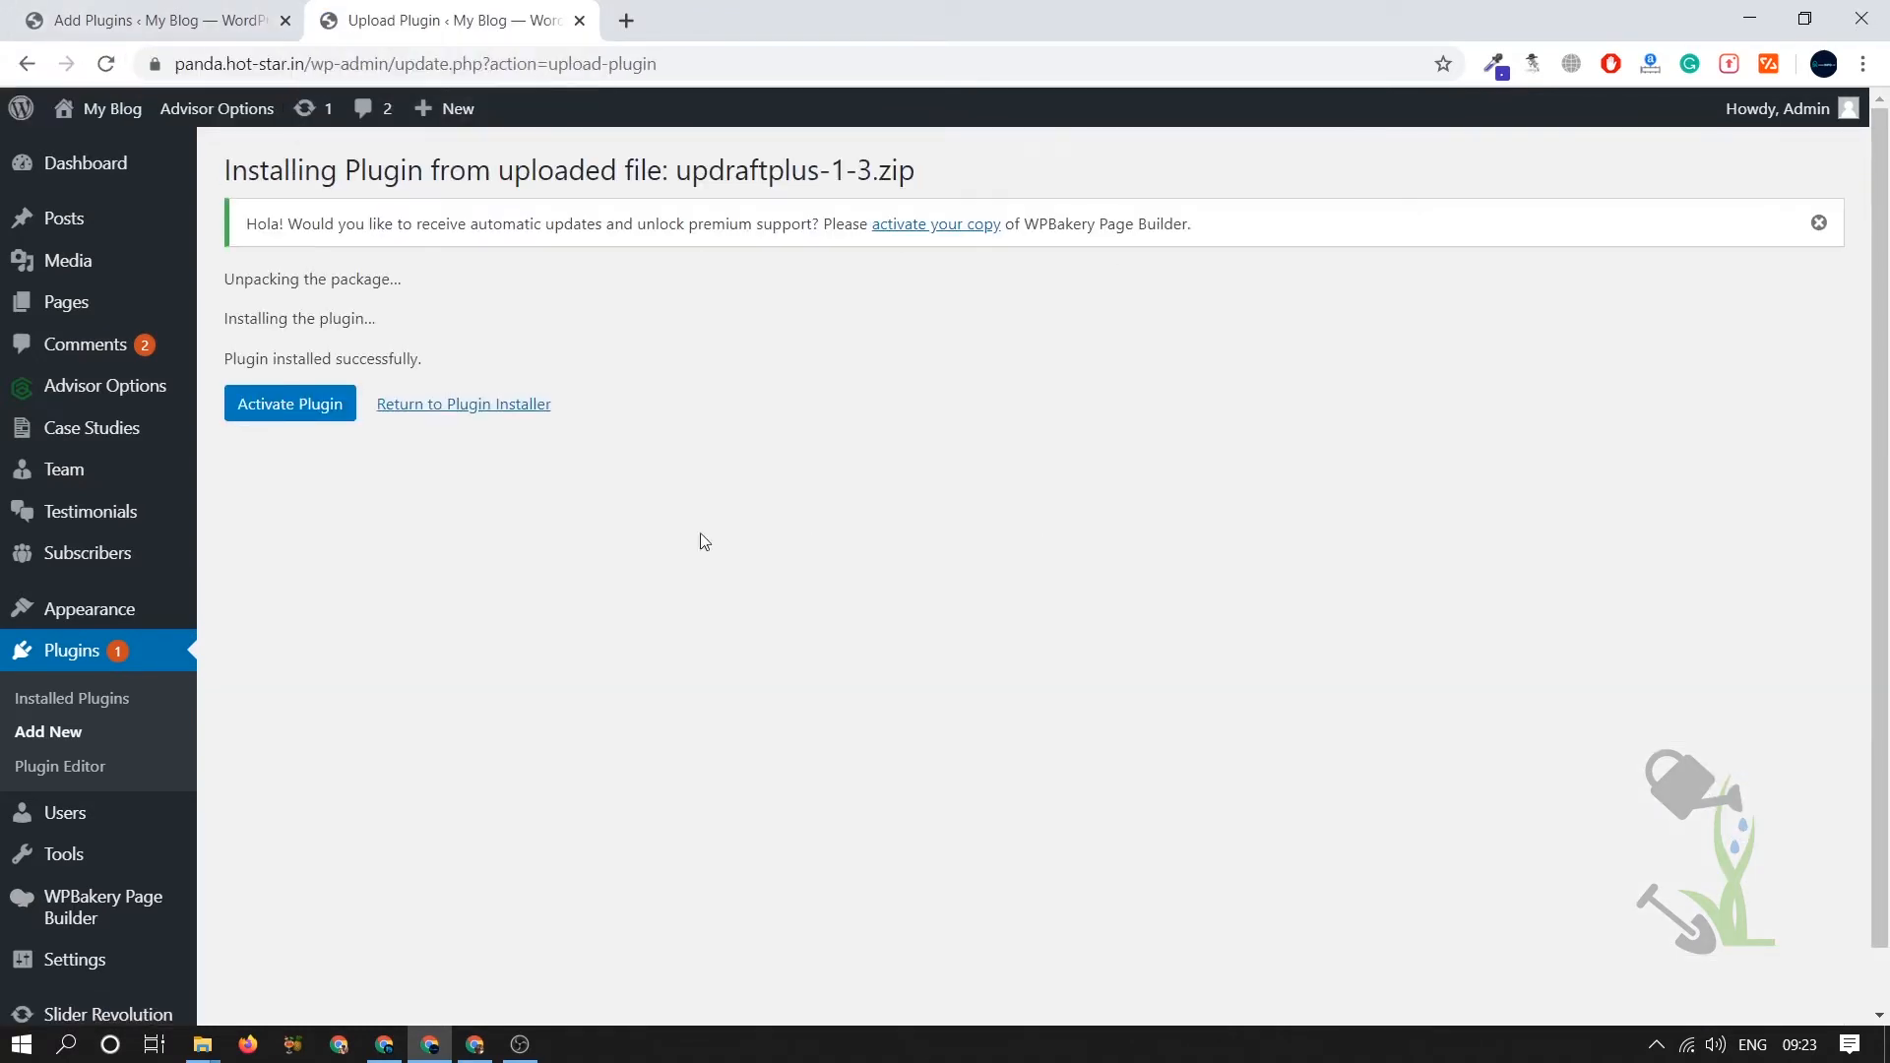
click(340, 416)
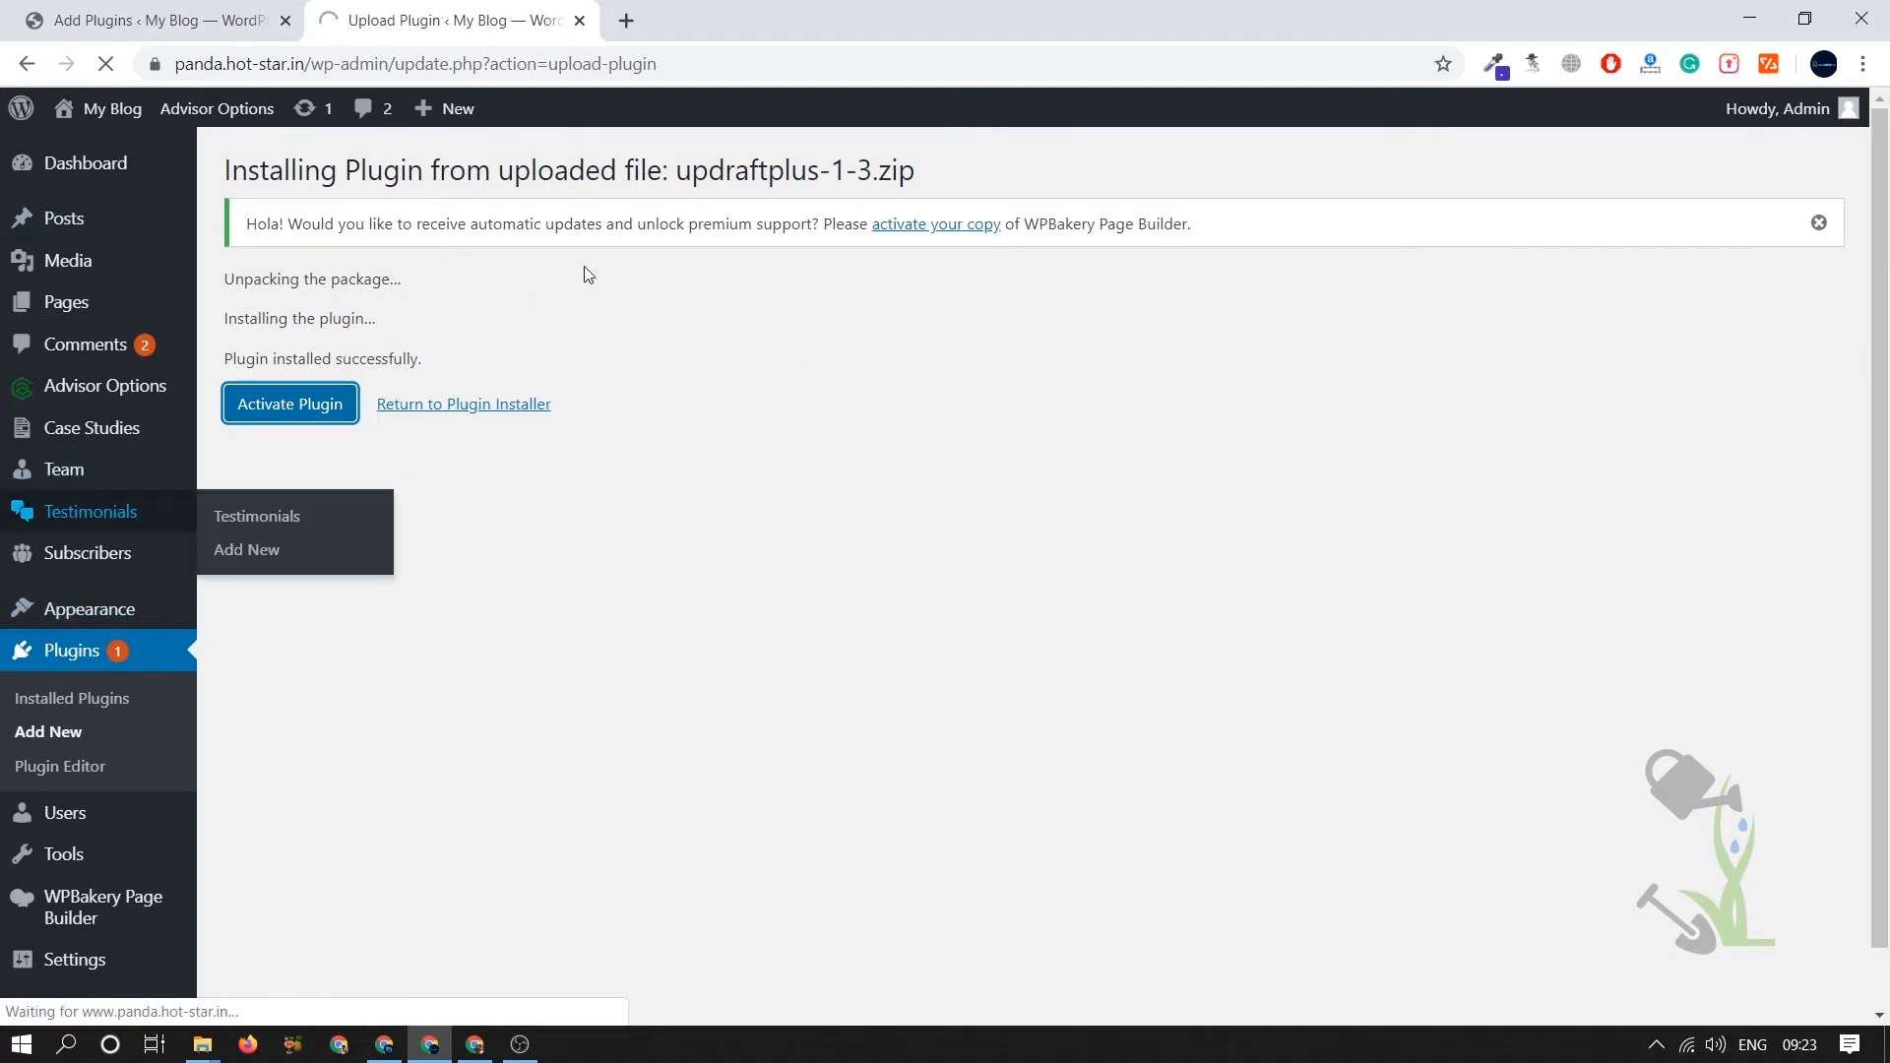
- Open the premium plugin's UpdraftPlus Backups settings page and check the UpdraftPlus.Com account connection section
scroll(680, 261, down, 3)
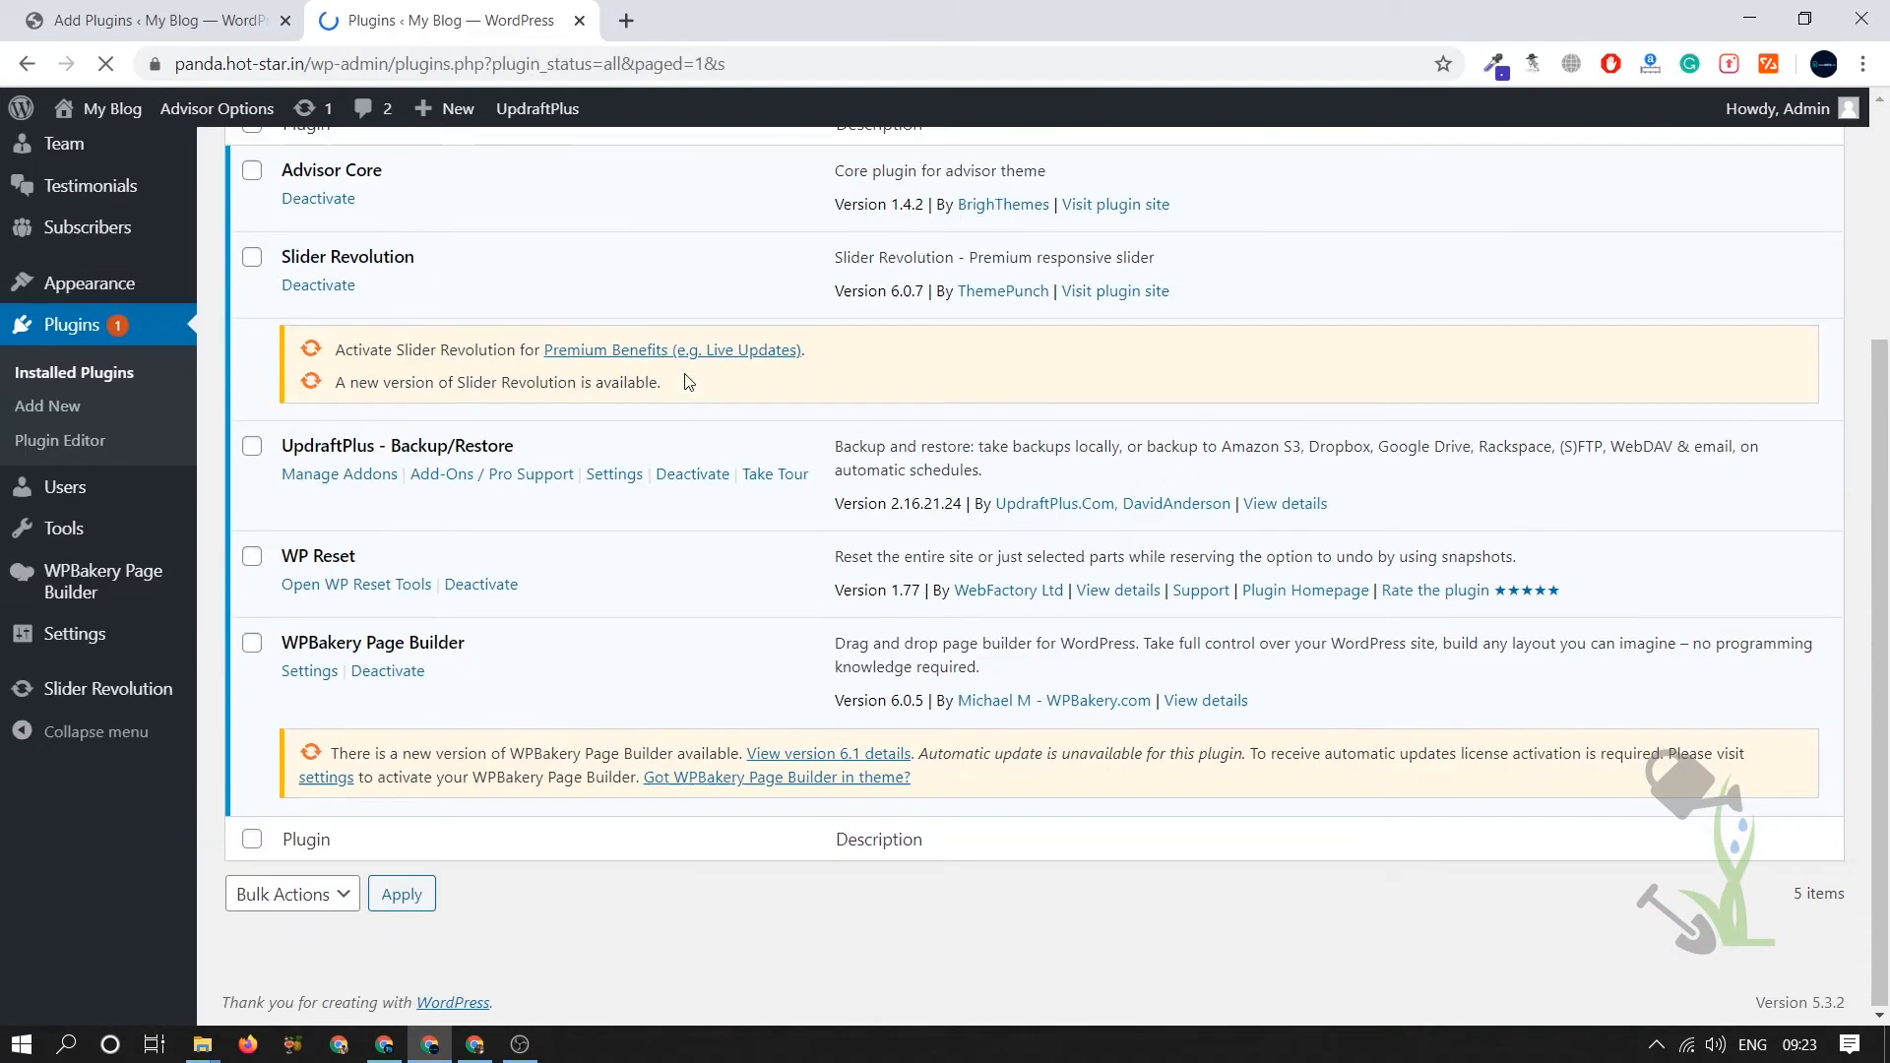
mouse_move(143, 835)
mouse_move(97, 895)
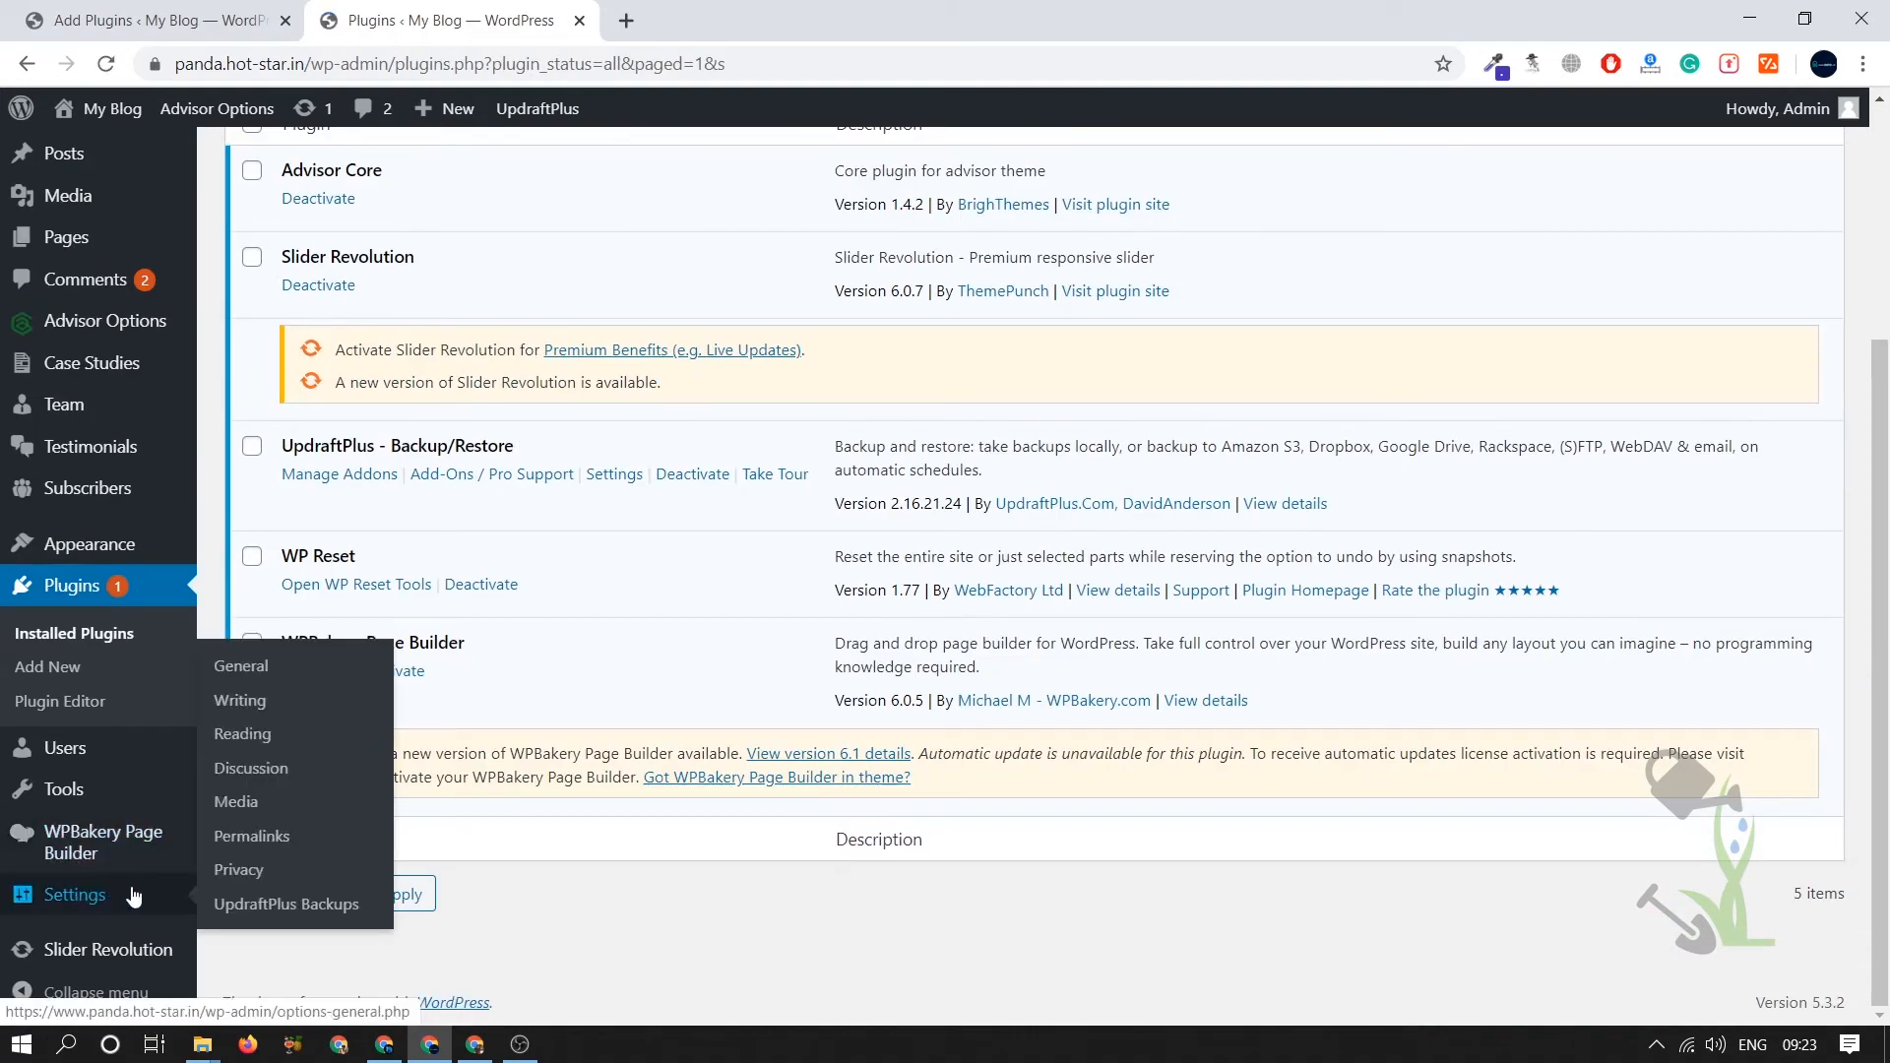
click(285, 907)
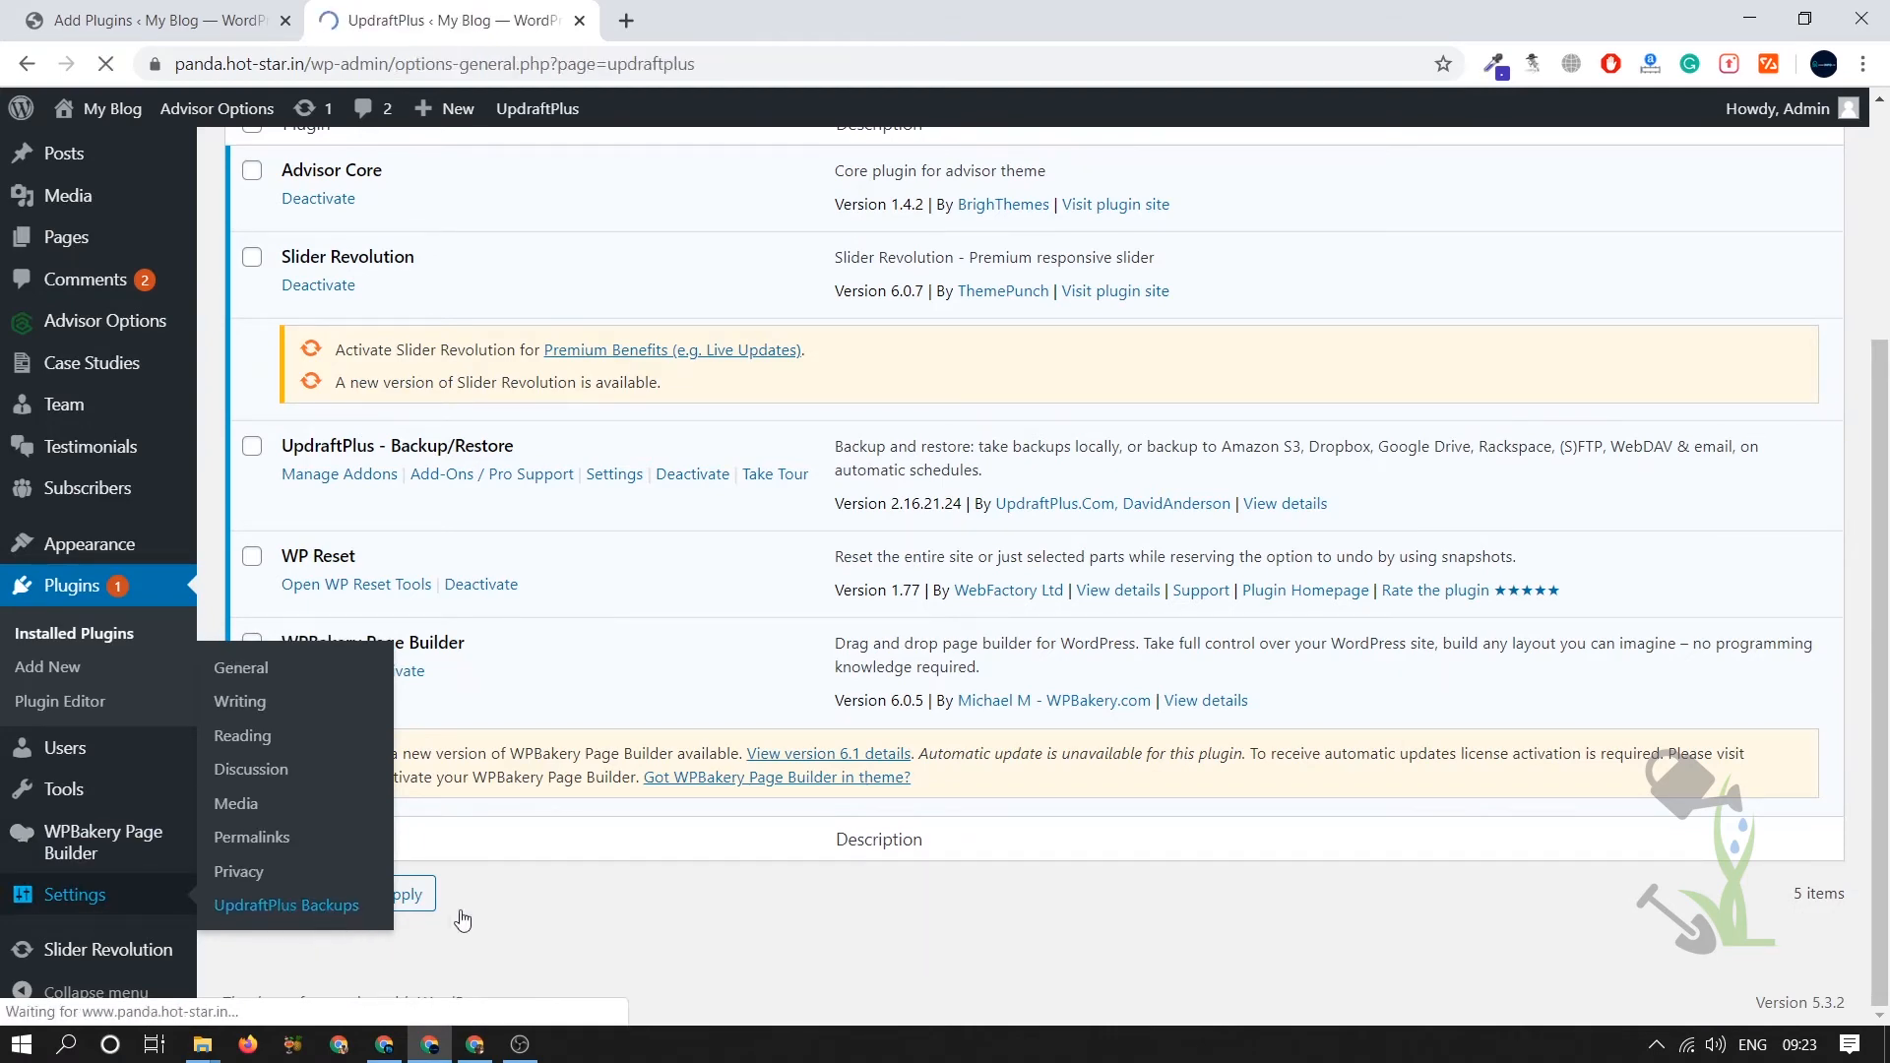
scroll(783, 505, up, 1)
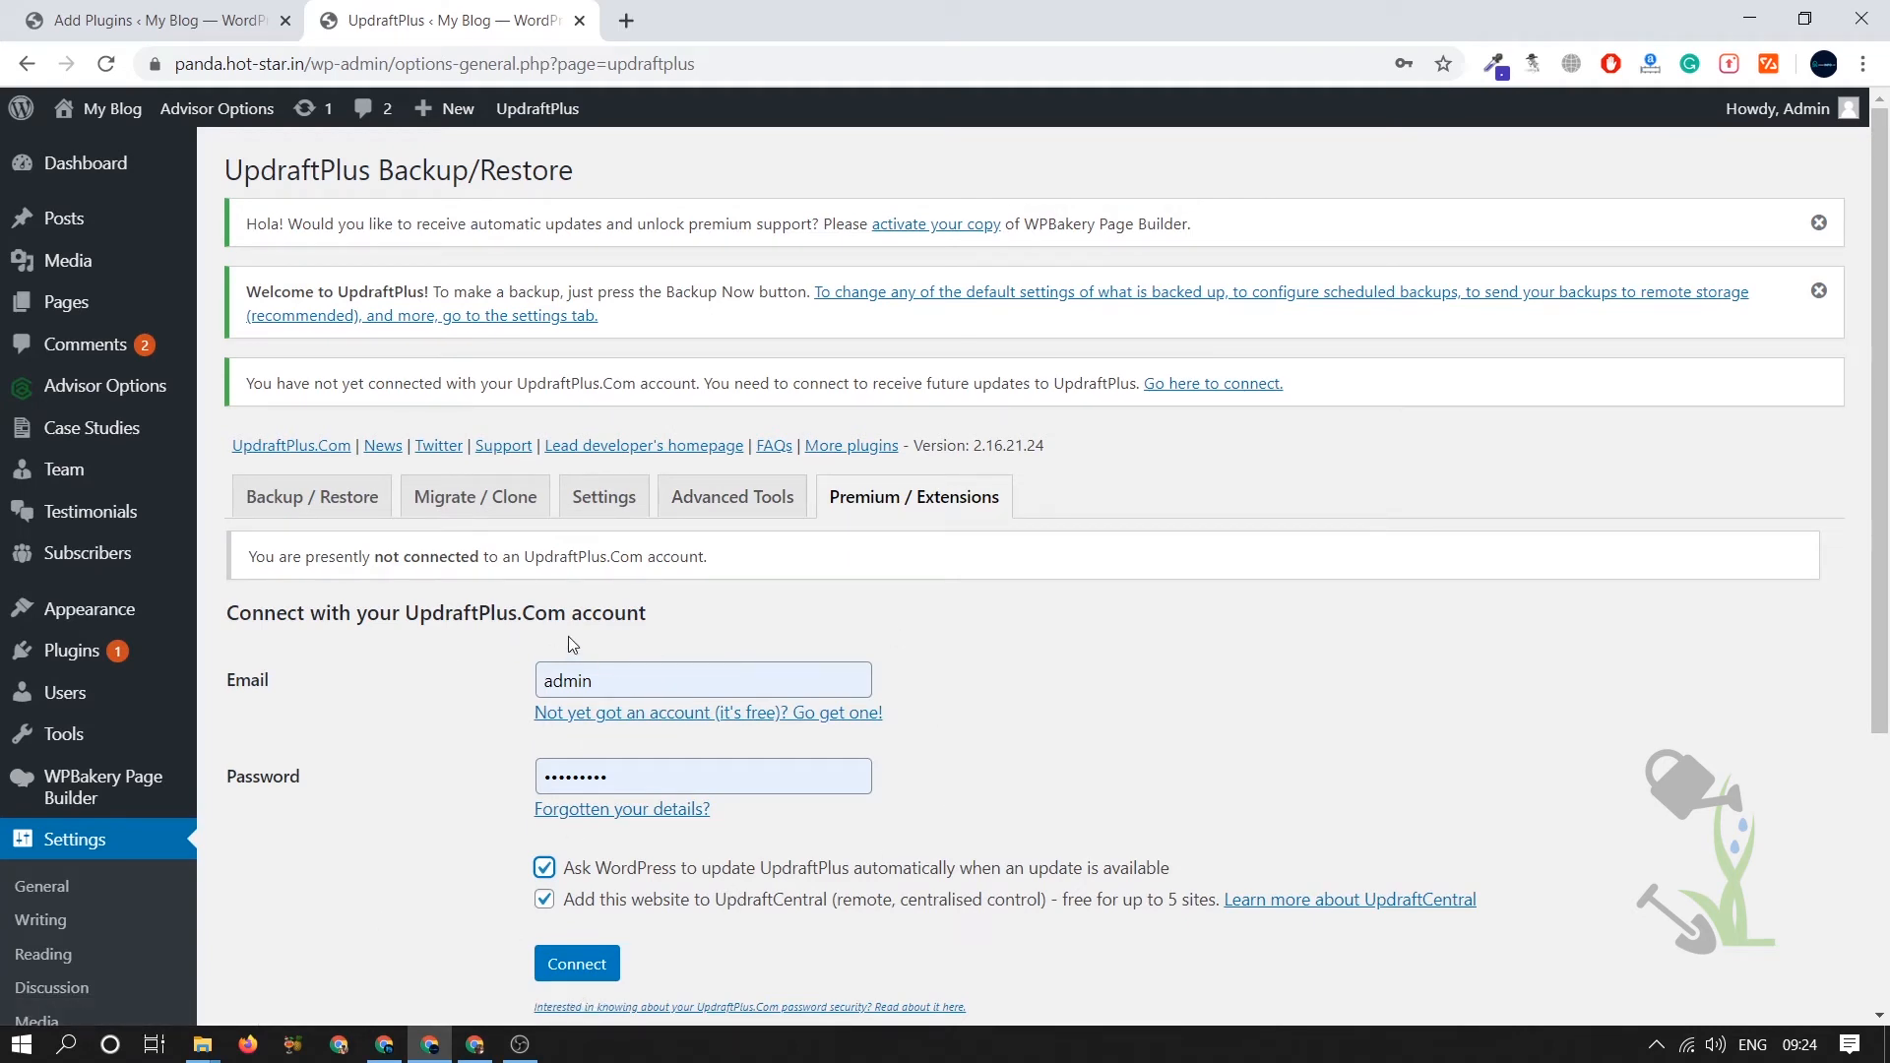
drag(402, 615, 595, 610)
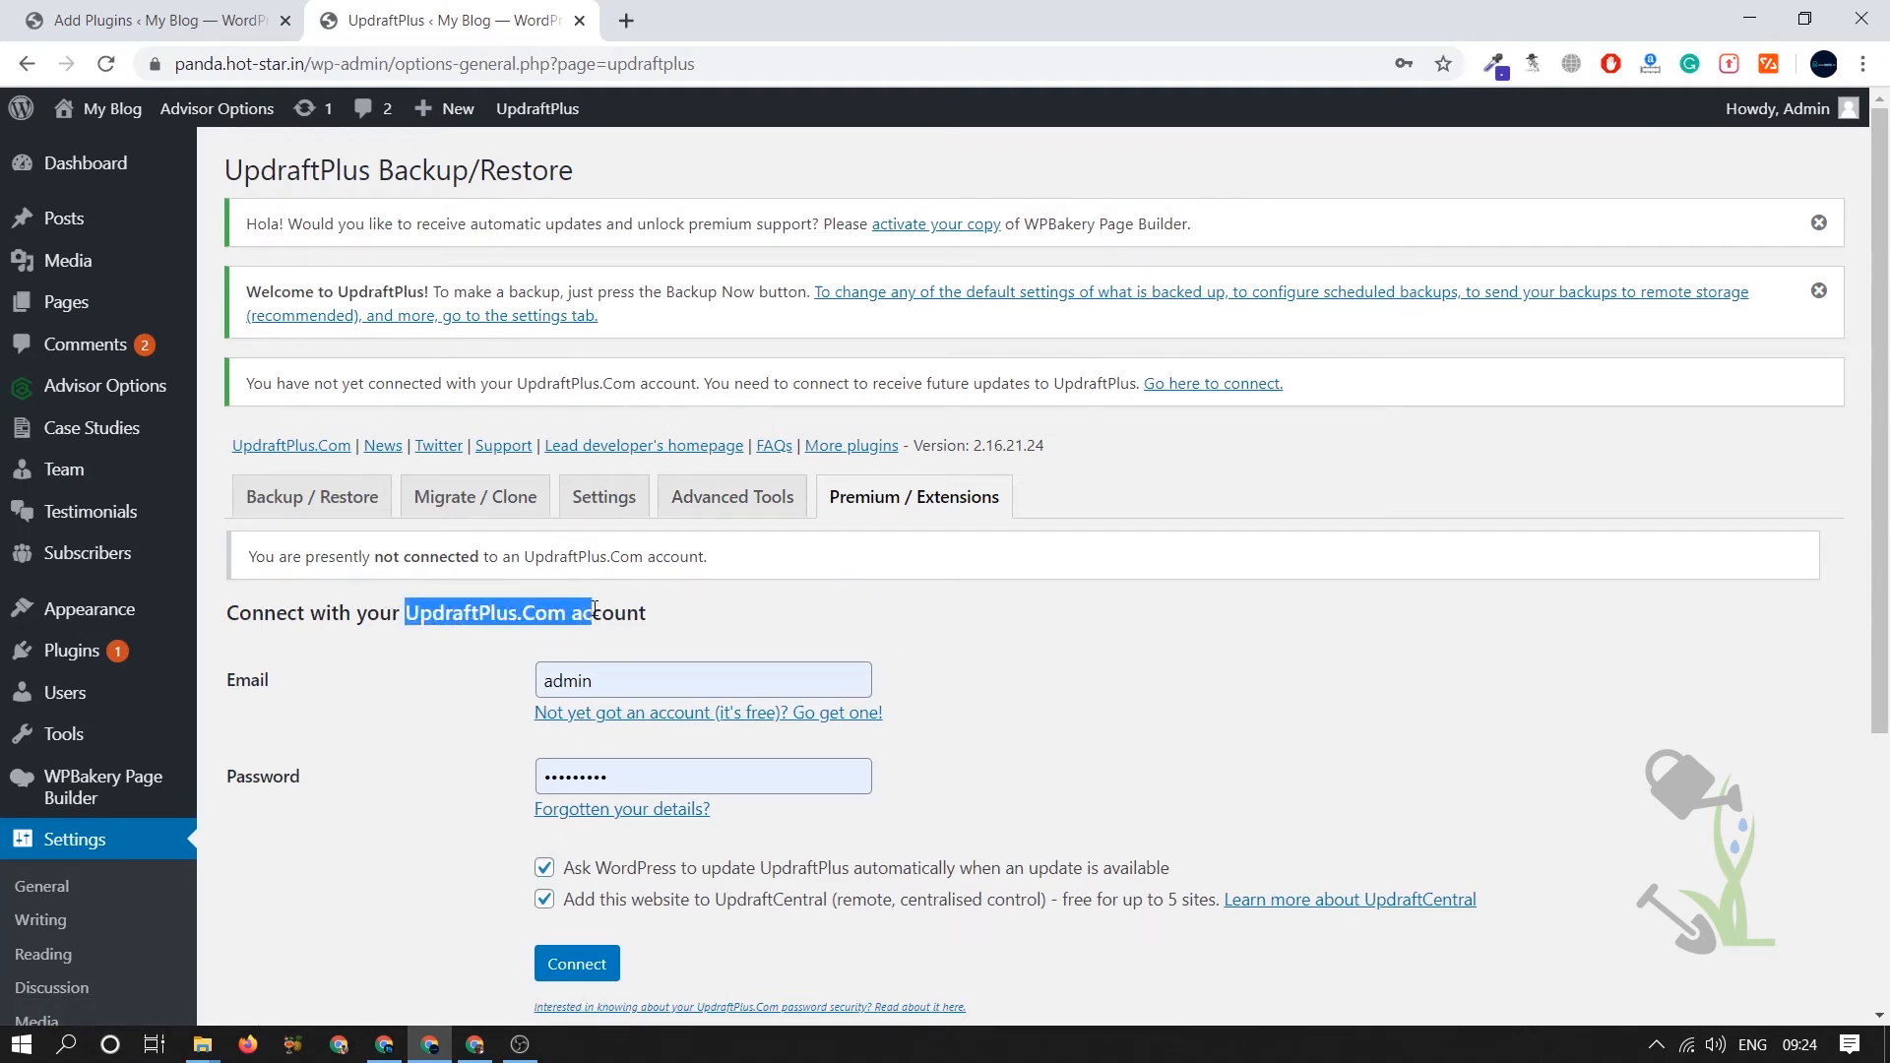
- Look over the premium version's Migrate / Clone section
click(483, 498)
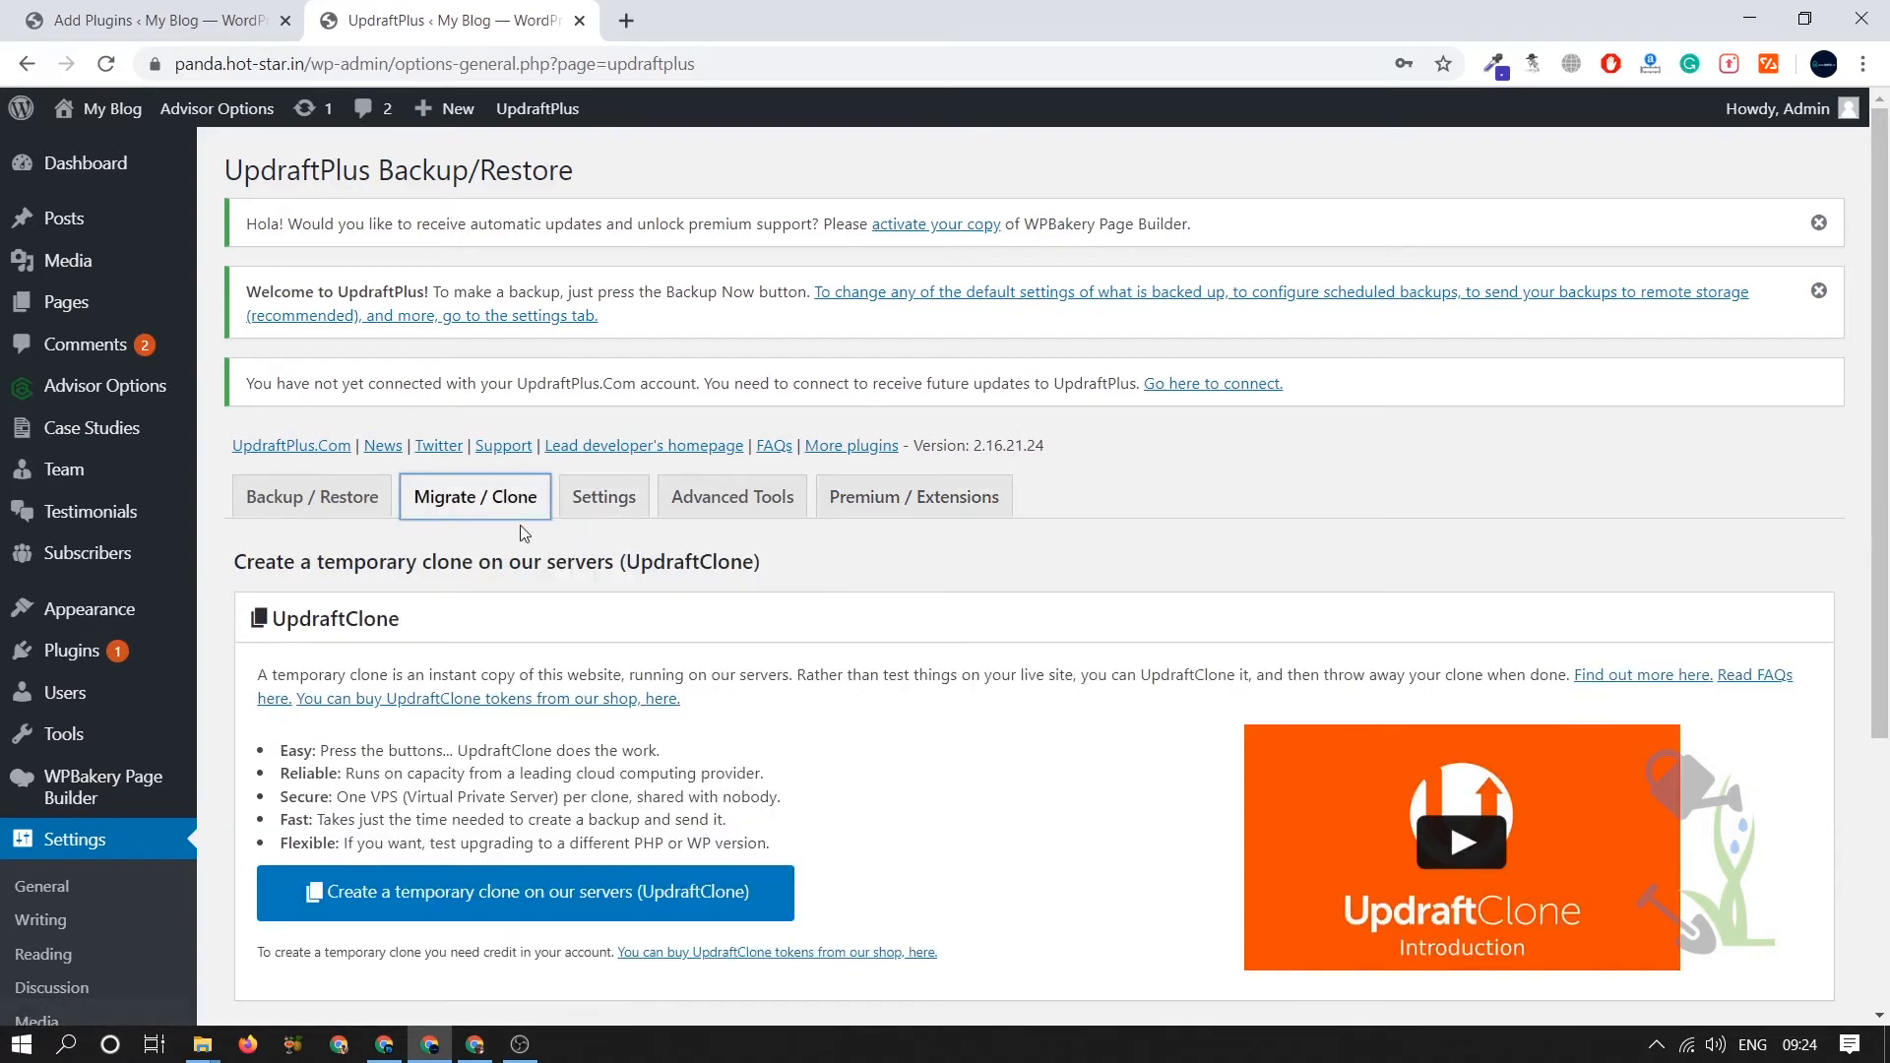
scroll(771, 675, down, 2)
scroll(771, 676, down, 2)
scroll(771, 676, up, 4)
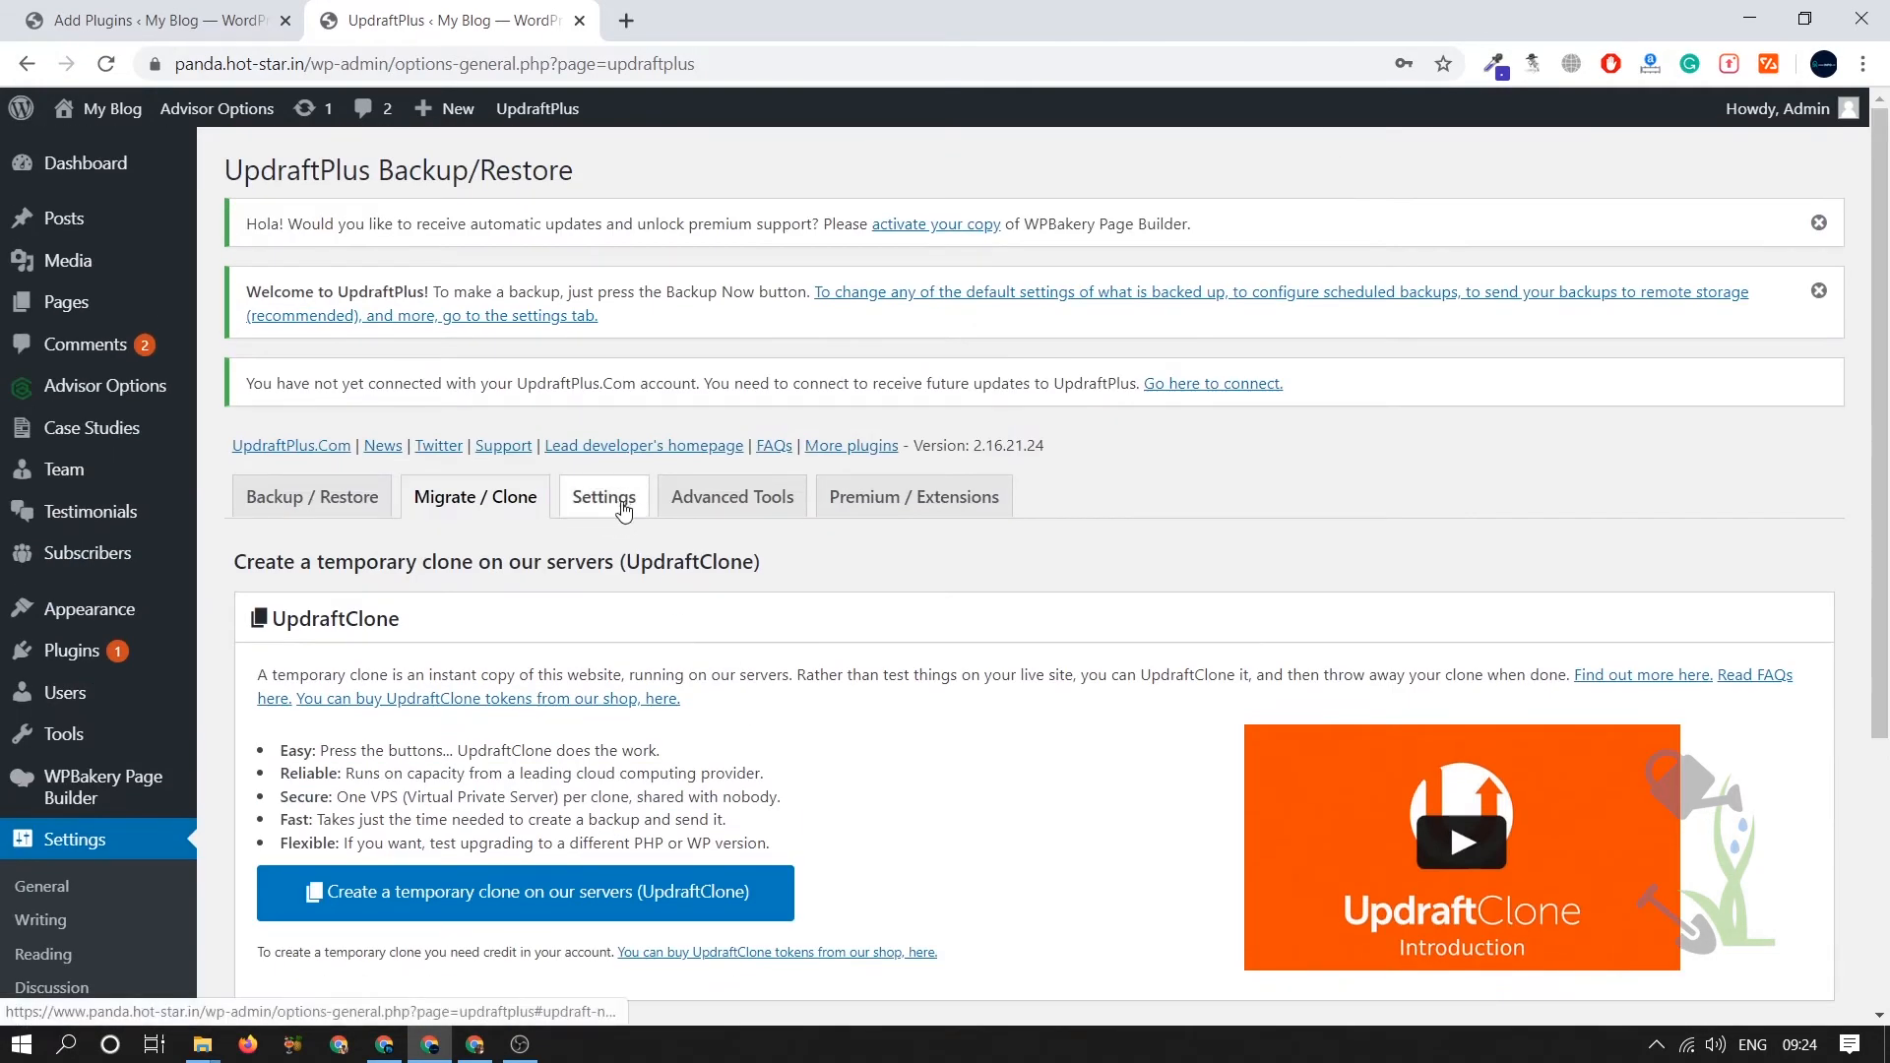
- Review the premium version's Settings section, covering incremental backups, retention rules and remote storage choices
click(604, 496)
scroll(1021, 575, down, 8)
scroll(1021, 575, up, 8)
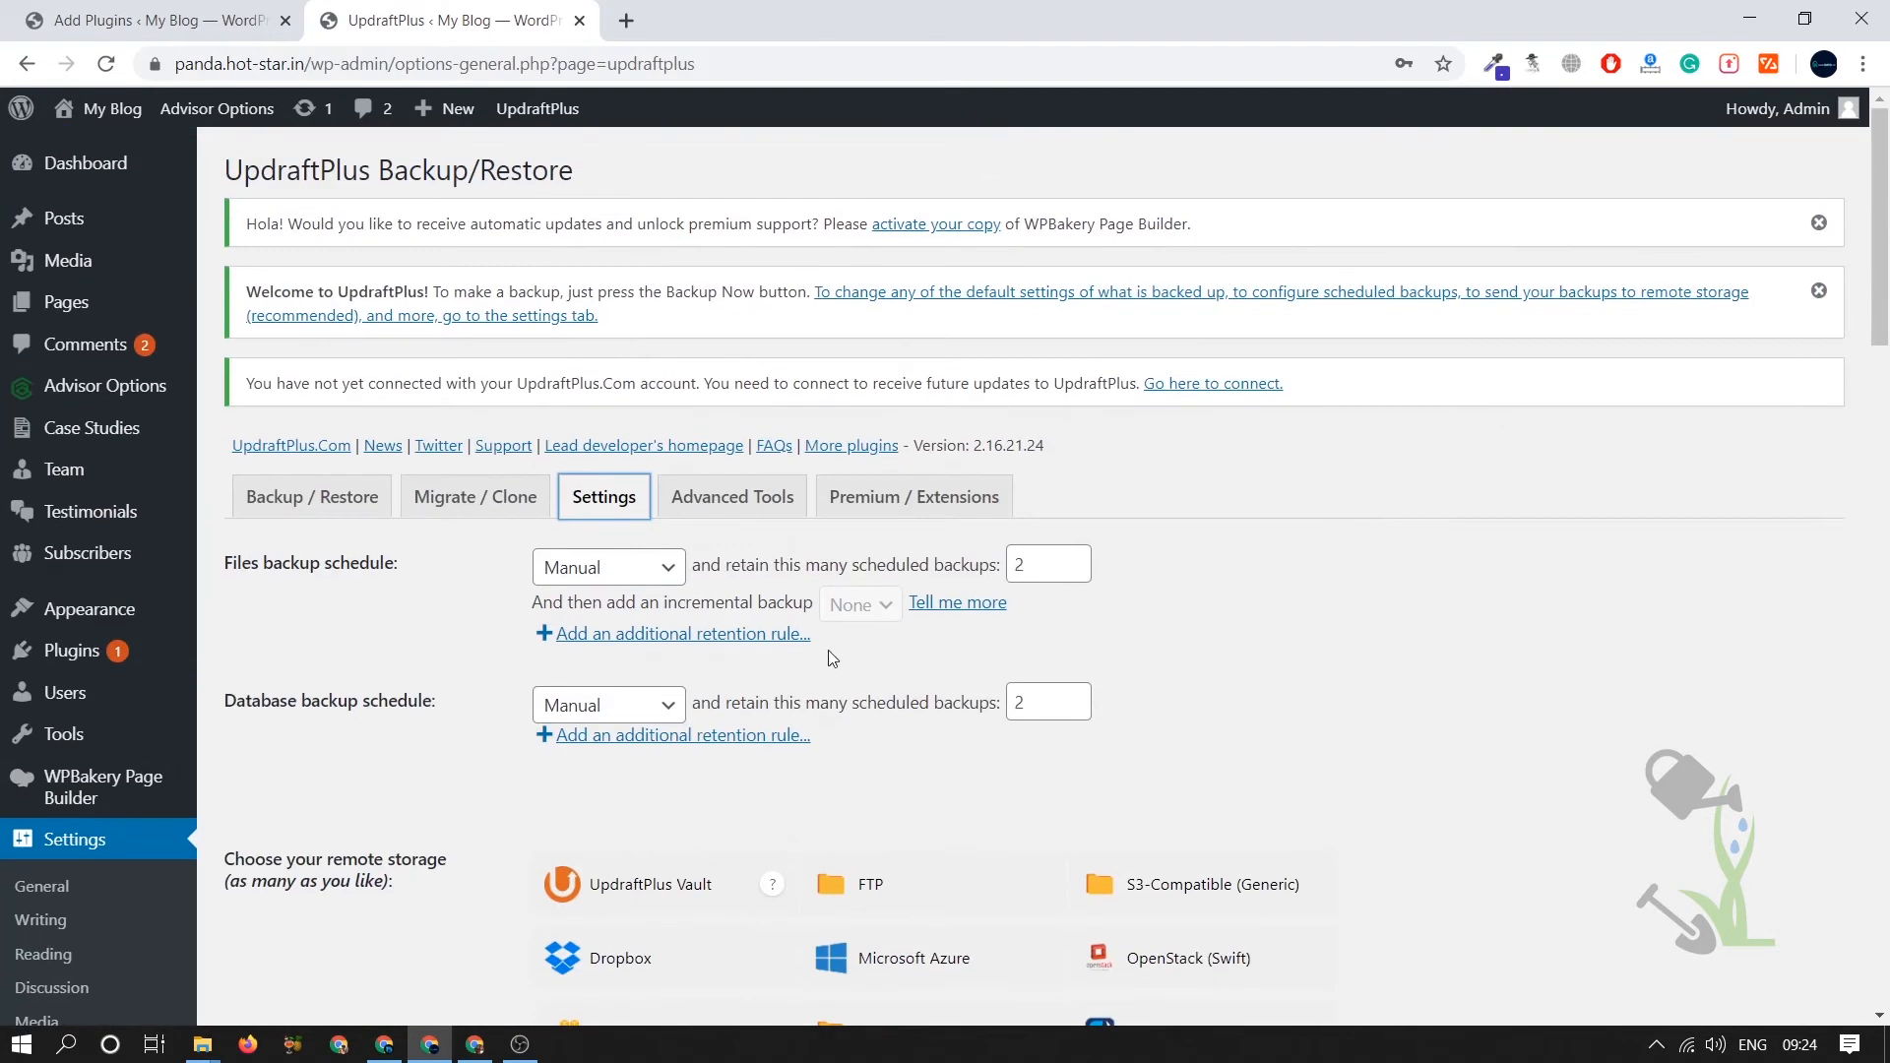
scroll(829, 652, down, 6)
scroll(835, 675, down, 5)
scroll(768, 591, up, 6)
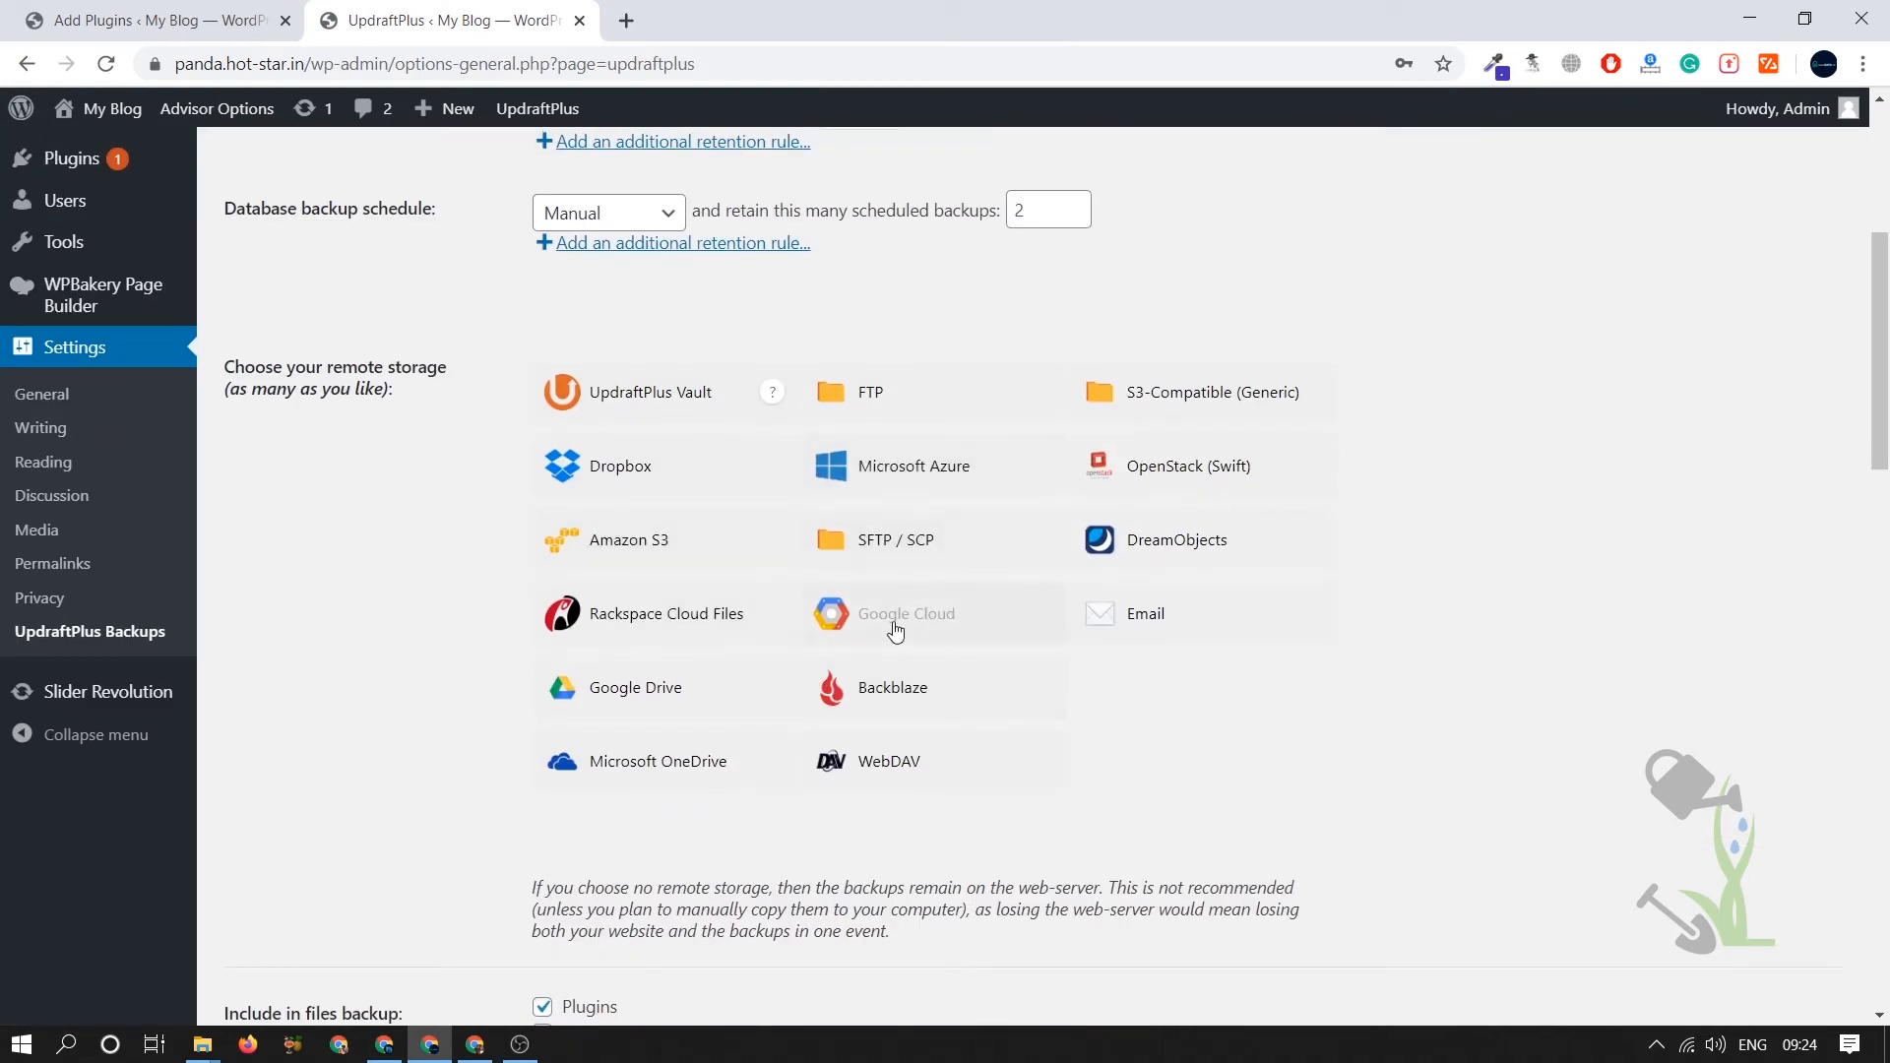
- Choose Dropbox as the remote storage and look over its connection settings
click(612, 466)
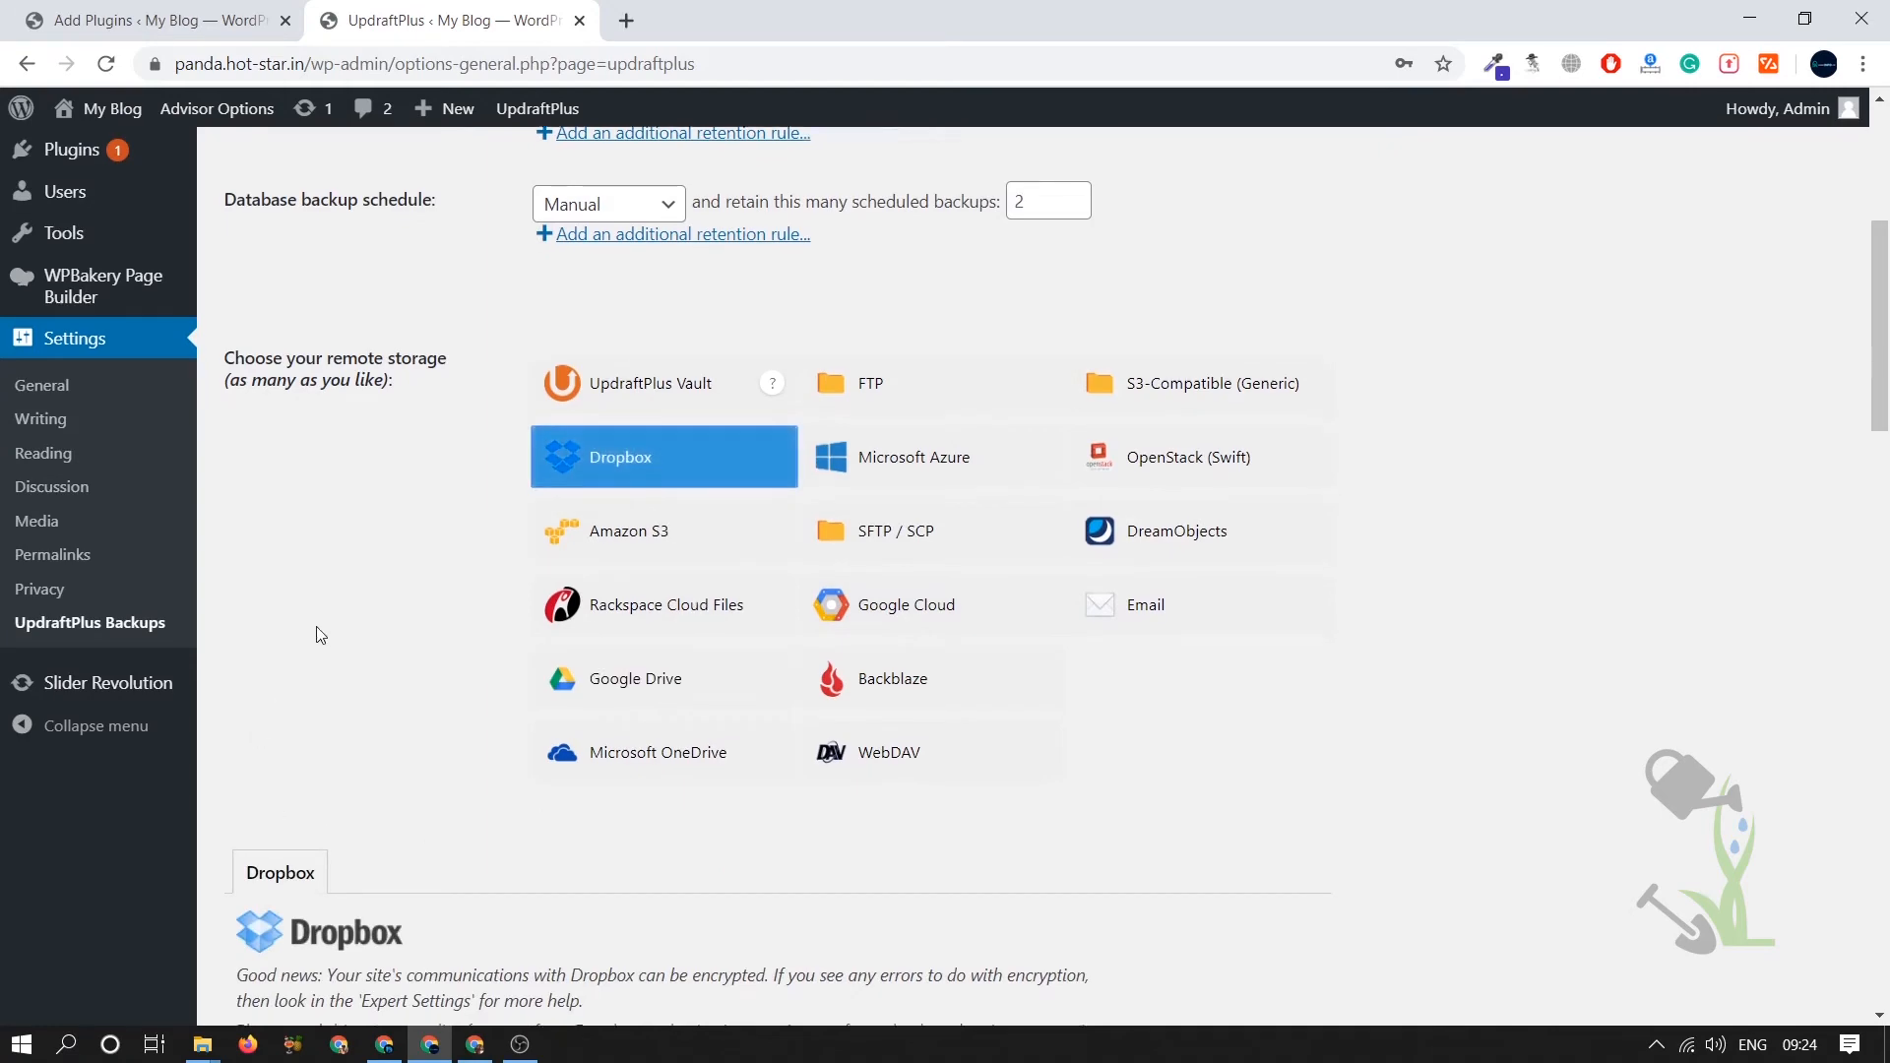
scroll(374, 622, down, 6)
scroll(697, 633, up, 3)
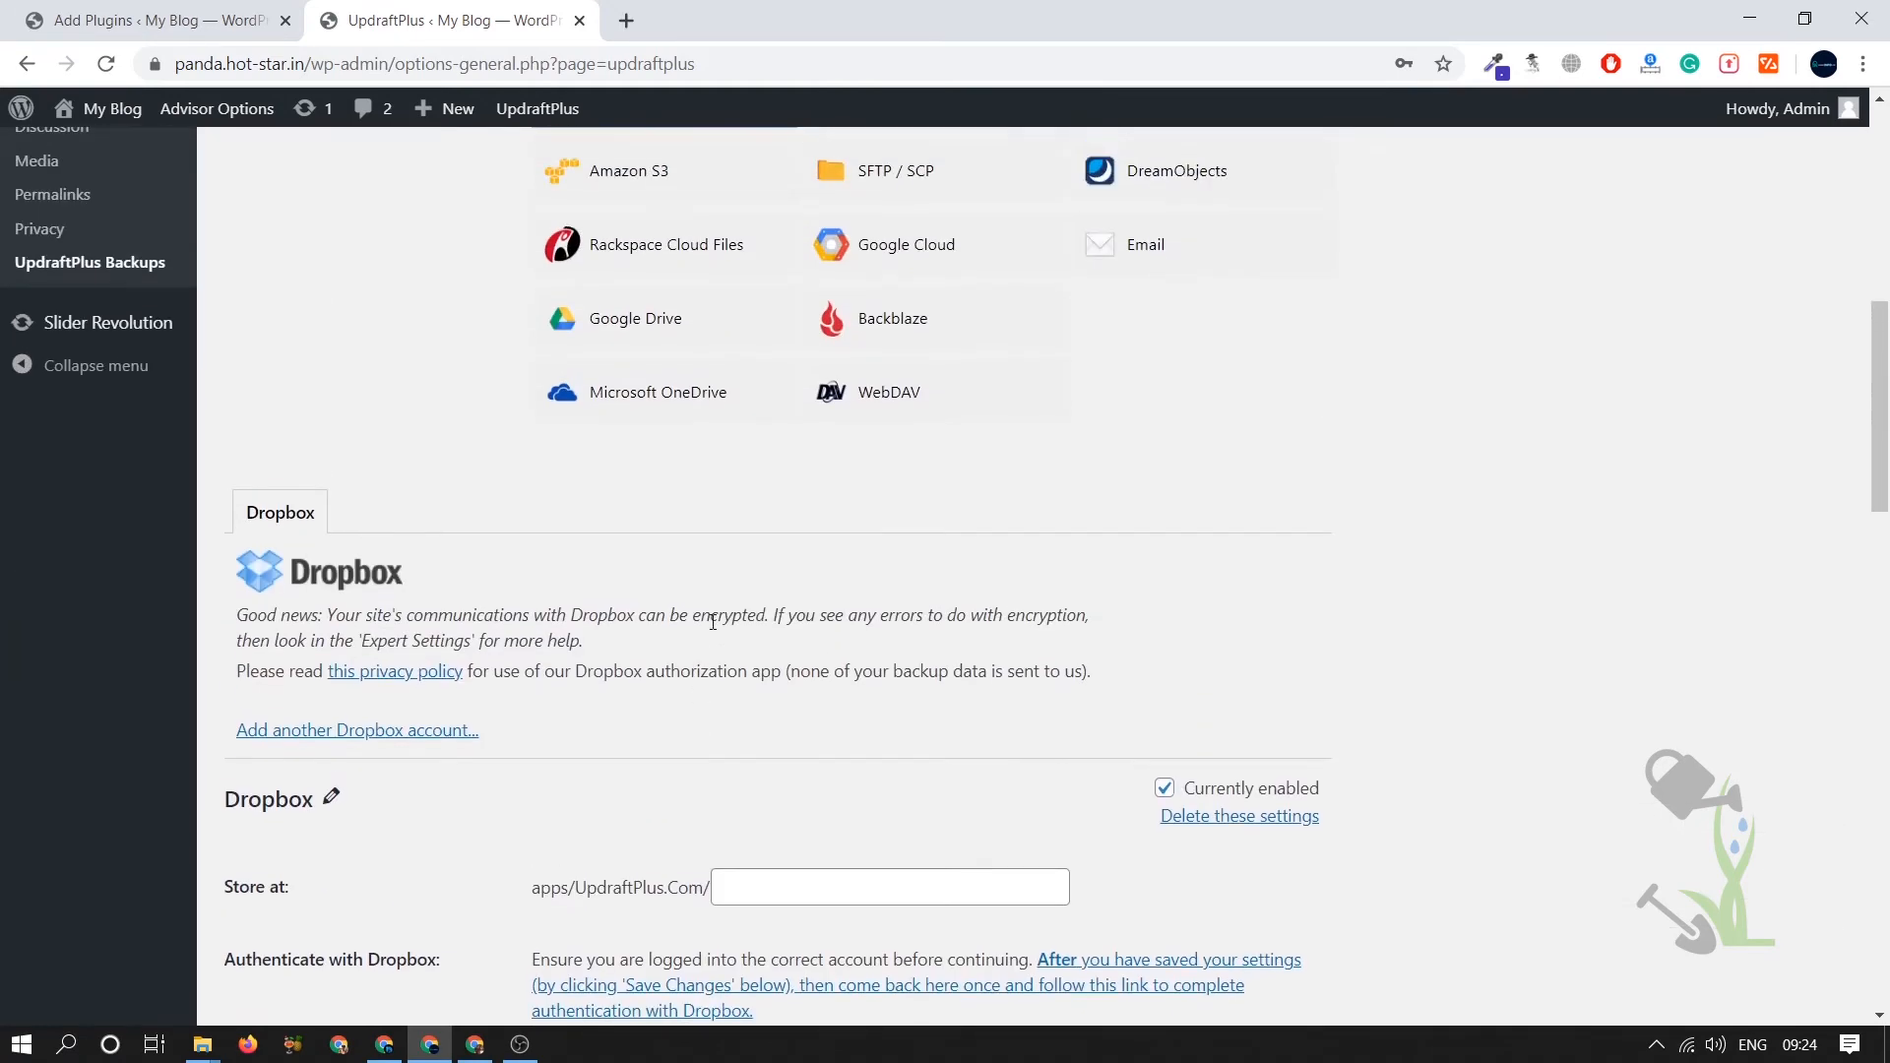
scroll(748, 607, up, 9)
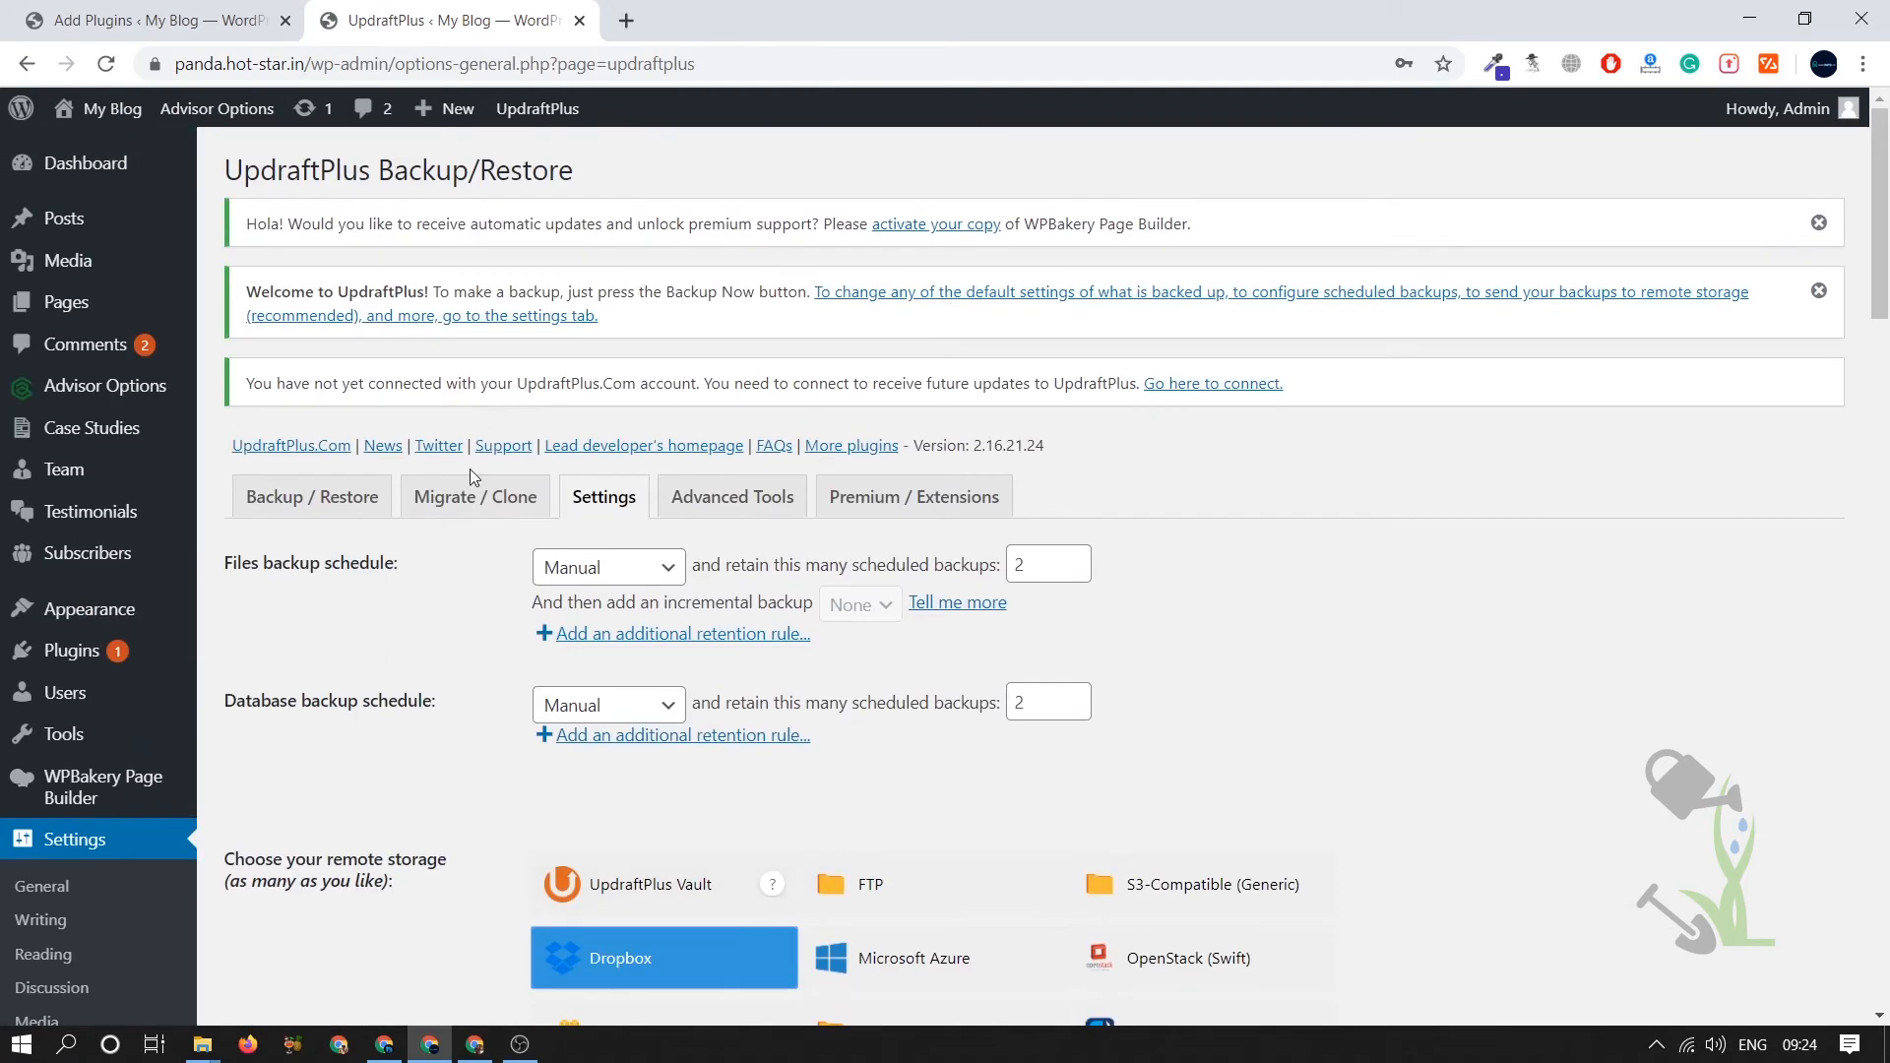
- In the Migrate / Clone section, open the option to restore an existing backup set onto this site
click(464, 506)
scroll(365, 605, down, 4)
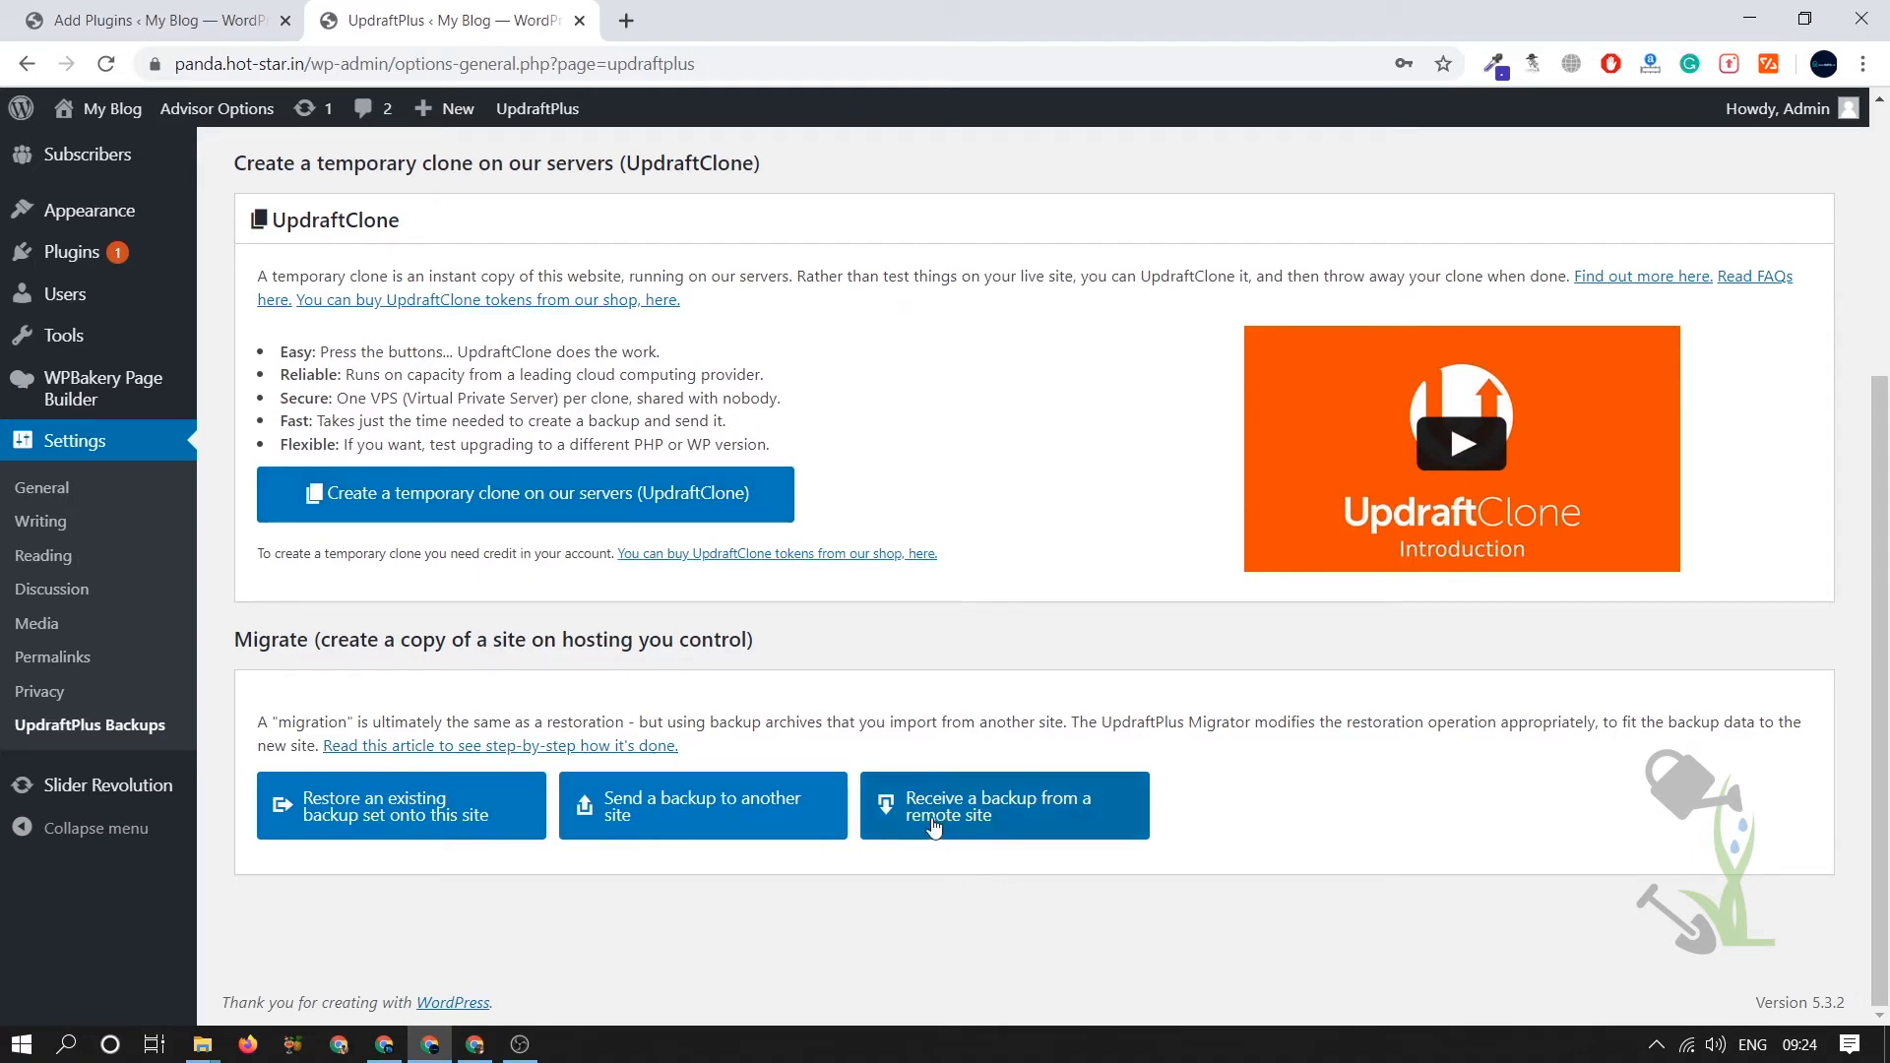
click(386, 836)
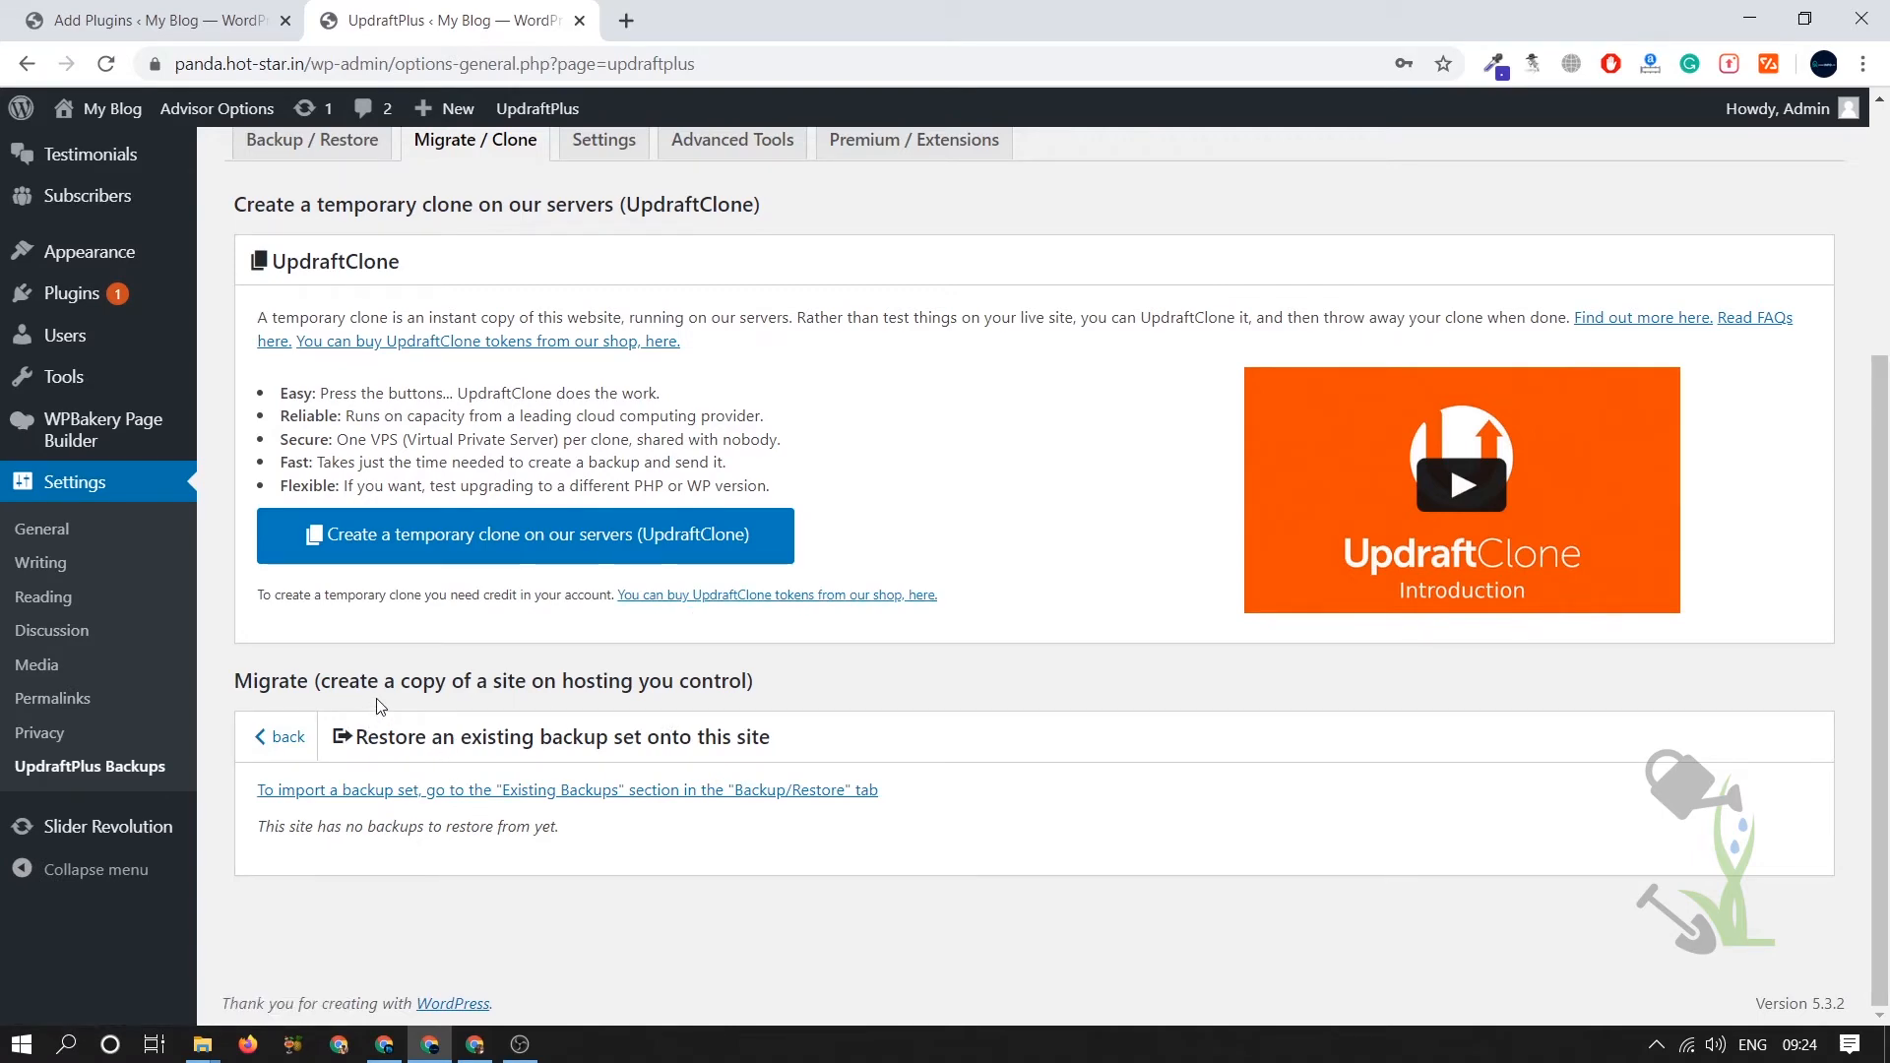
- Start a new backup from the Backup / Restore section, including both the database and the files
scroll(380, 706, up, 4)
click(315, 504)
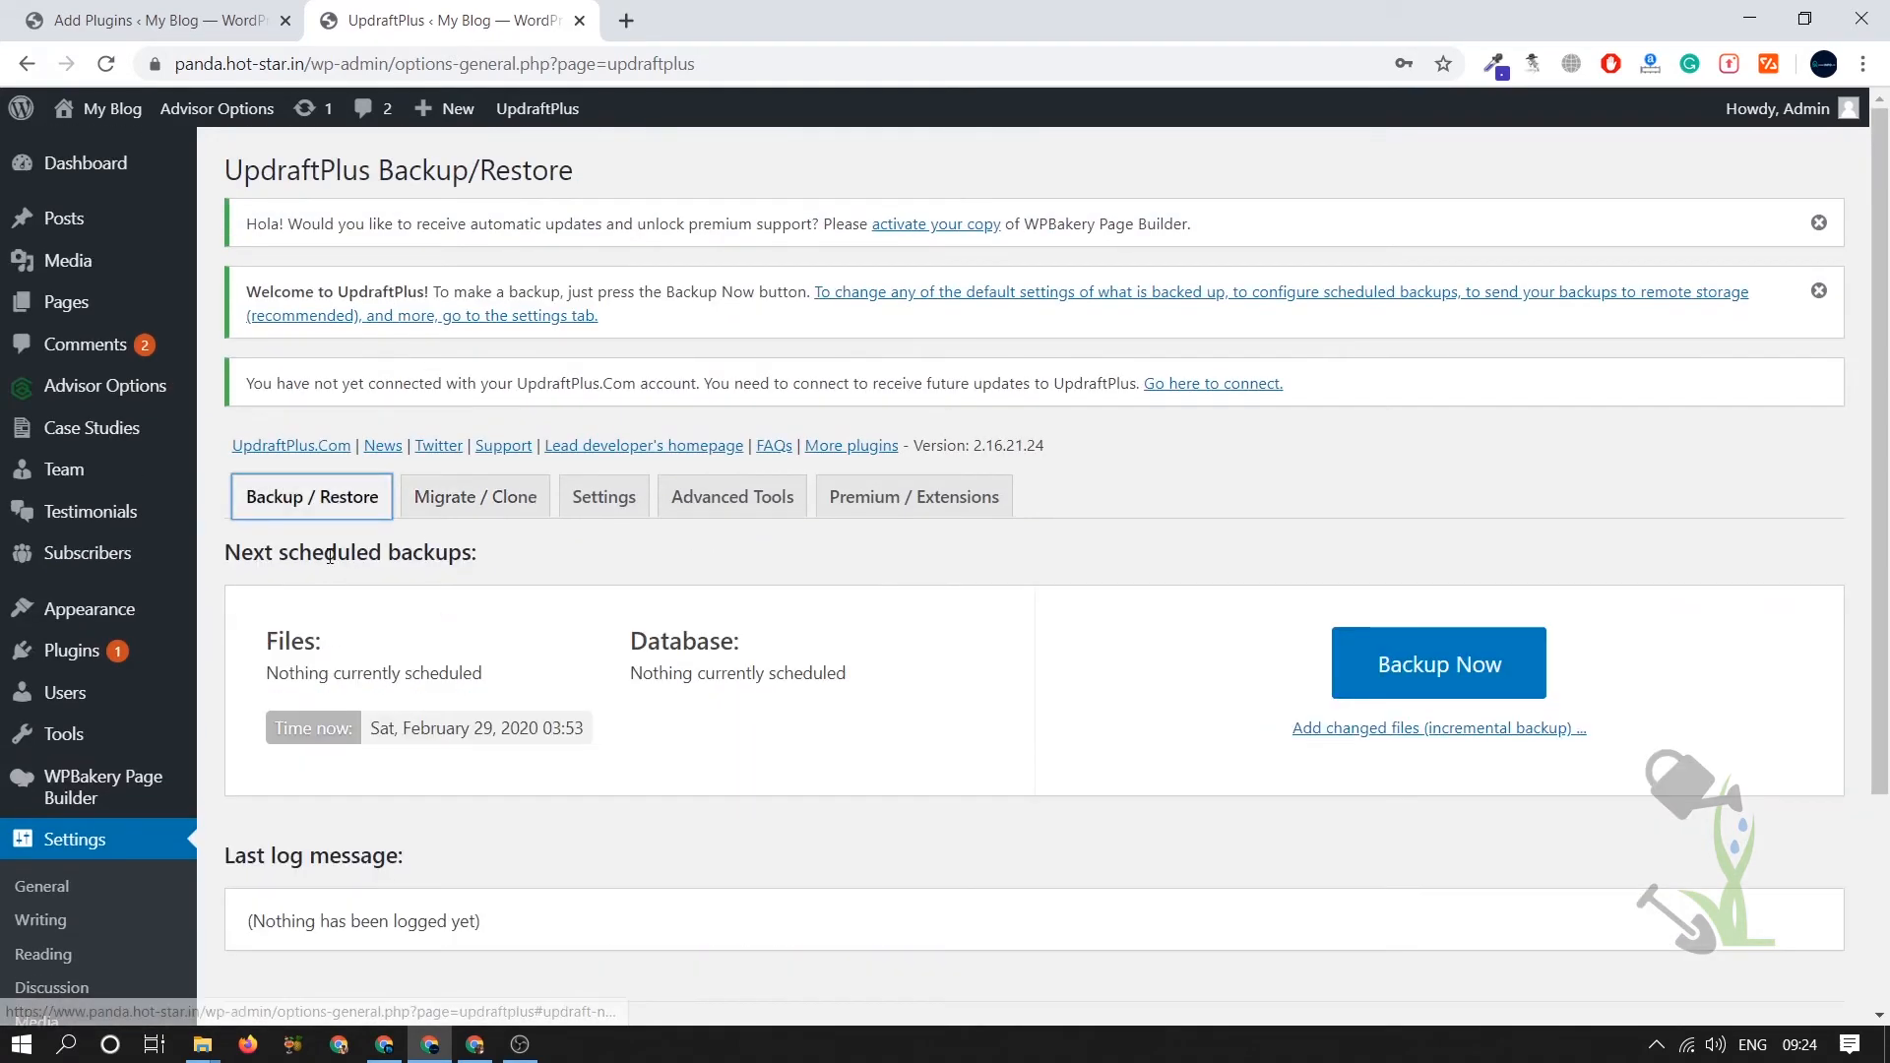
scroll(330, 557, down, 3)
scroll(380, 570, up, 2)
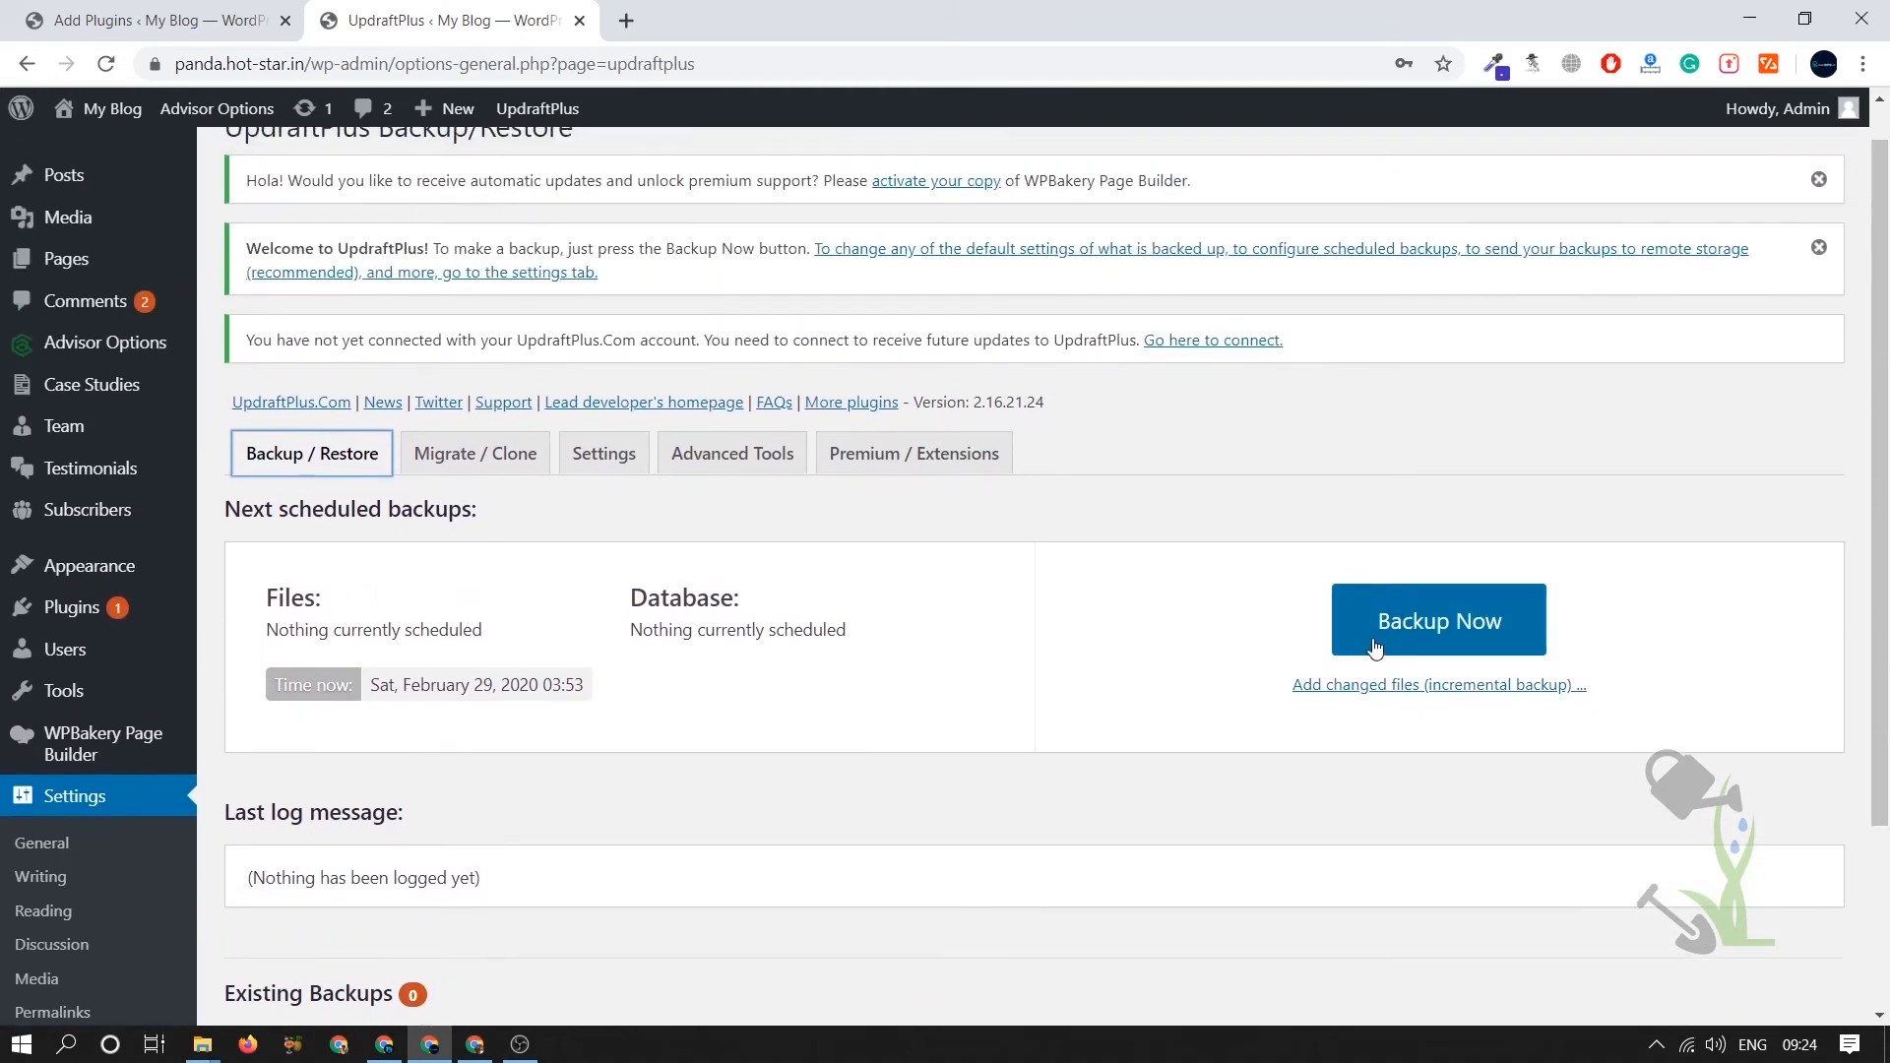
click(1447, 640)
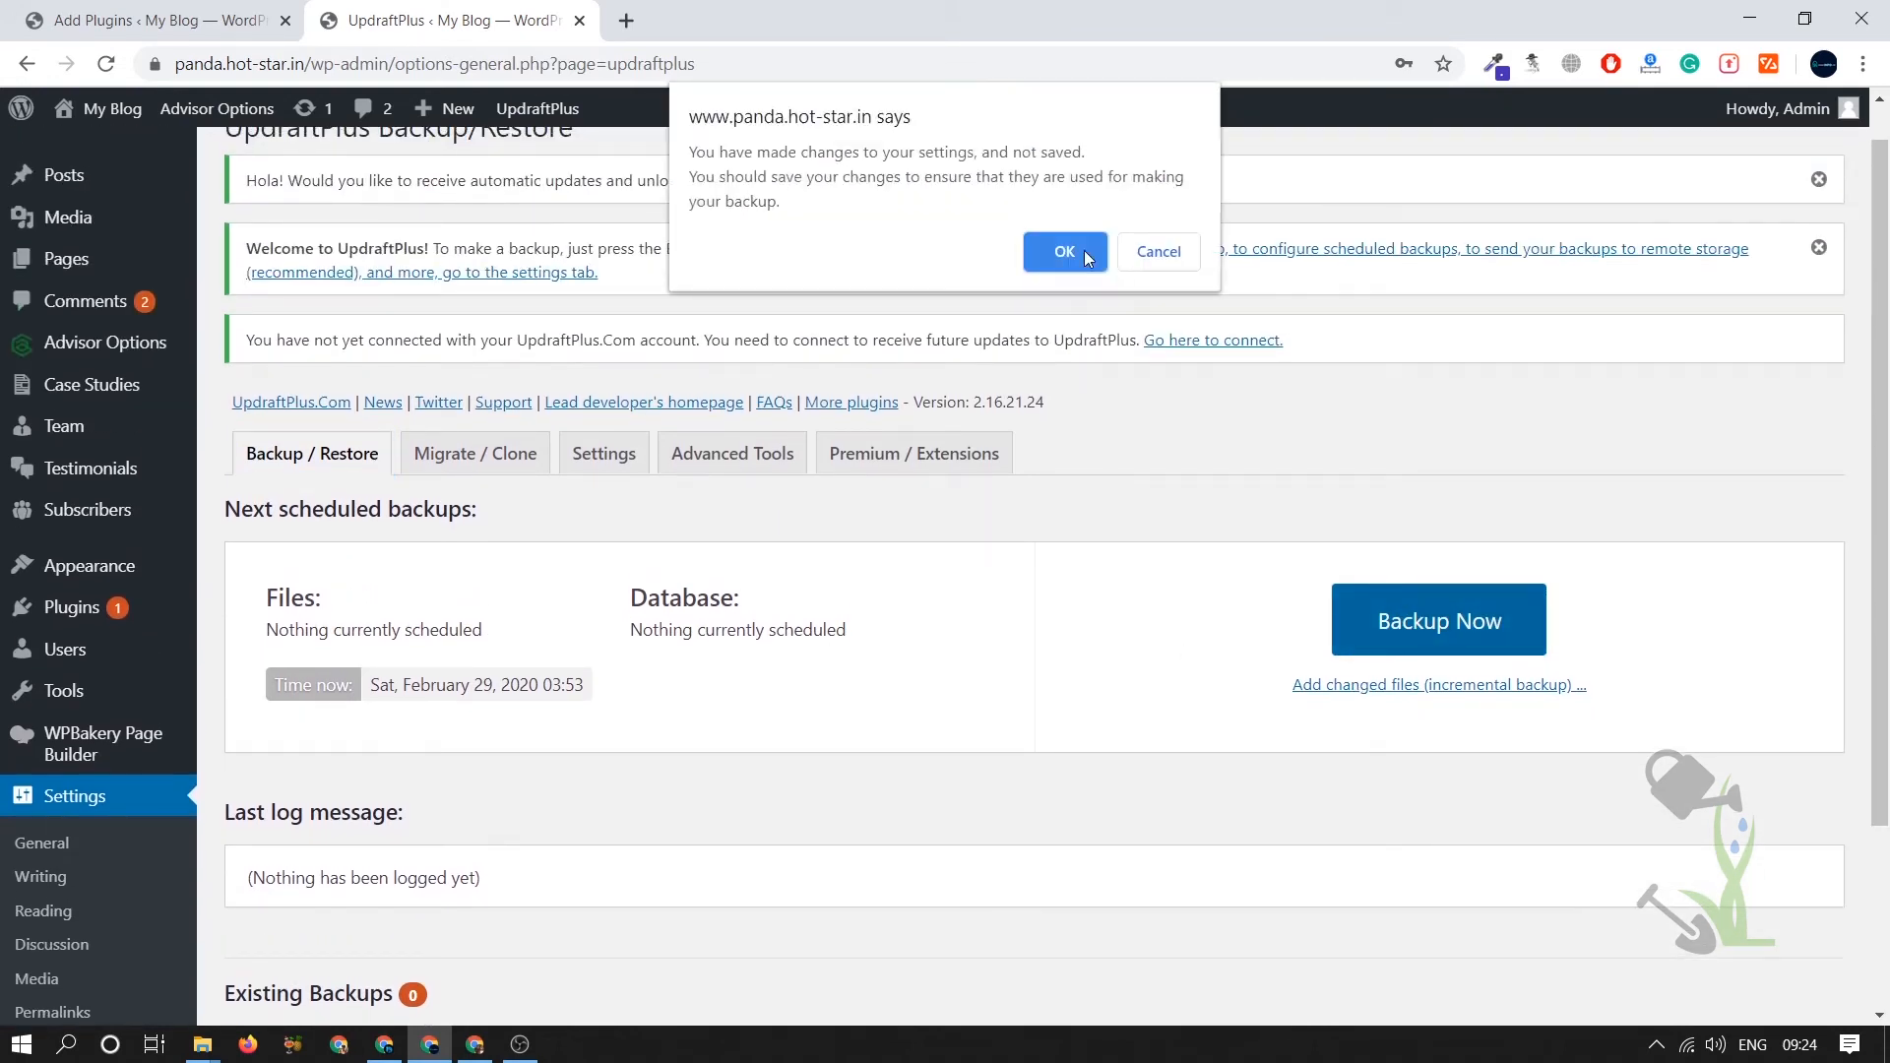
click(1084, 250)
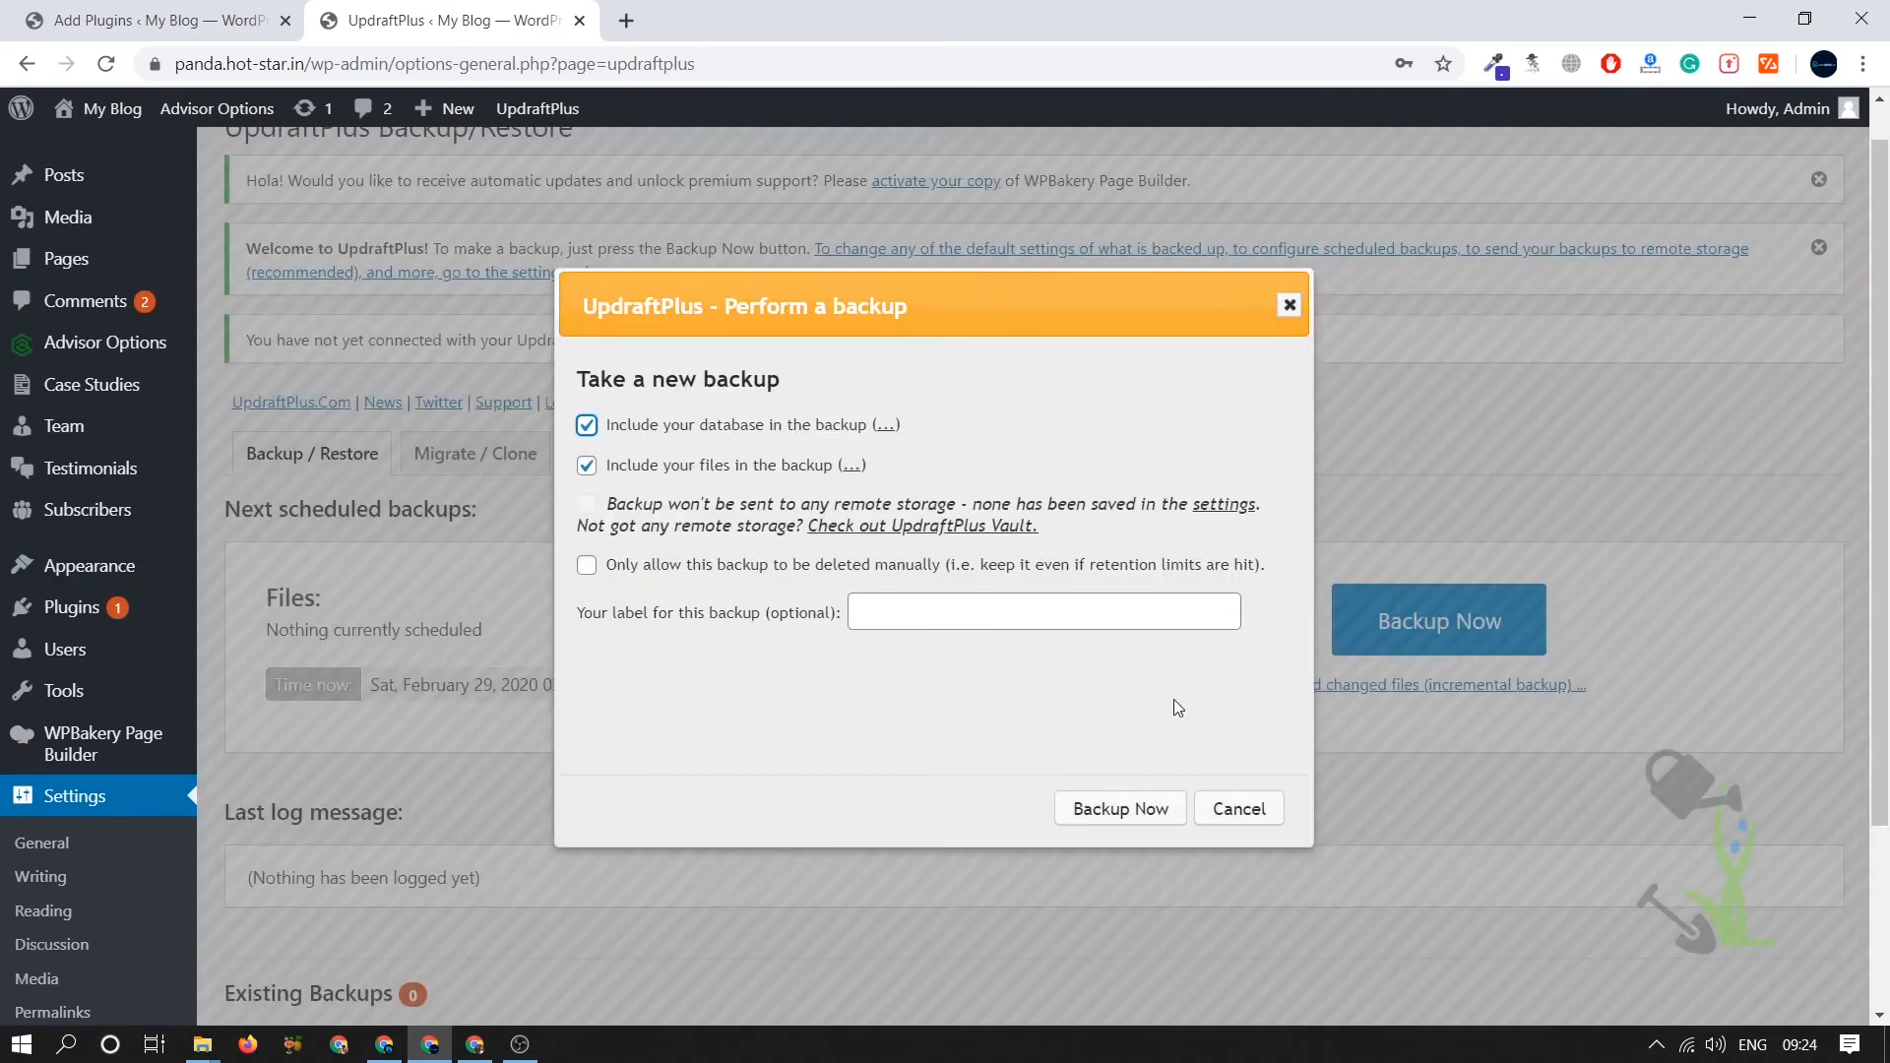
click(1134, 805)
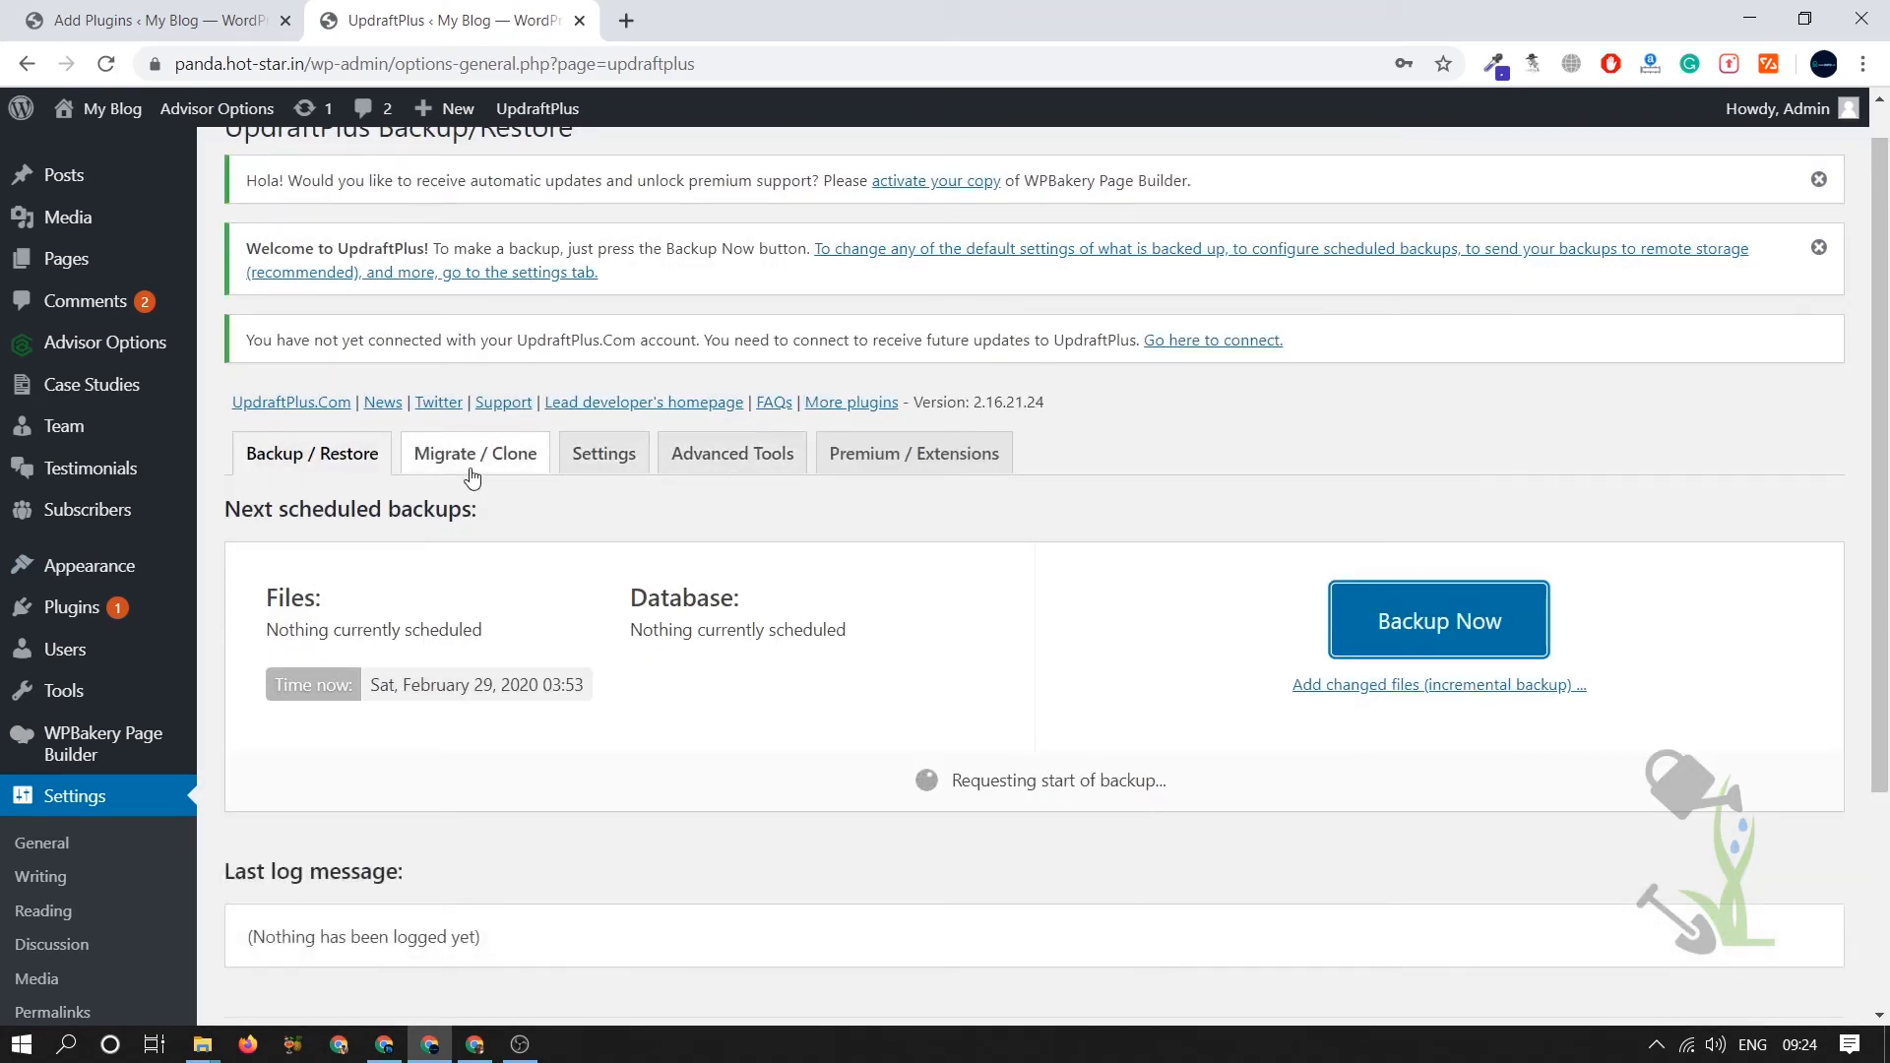
- In the Migrate / Clone section, open the site key form for sending a backup to another site
scroll(581, 482, up, 1)
click(537, 498)
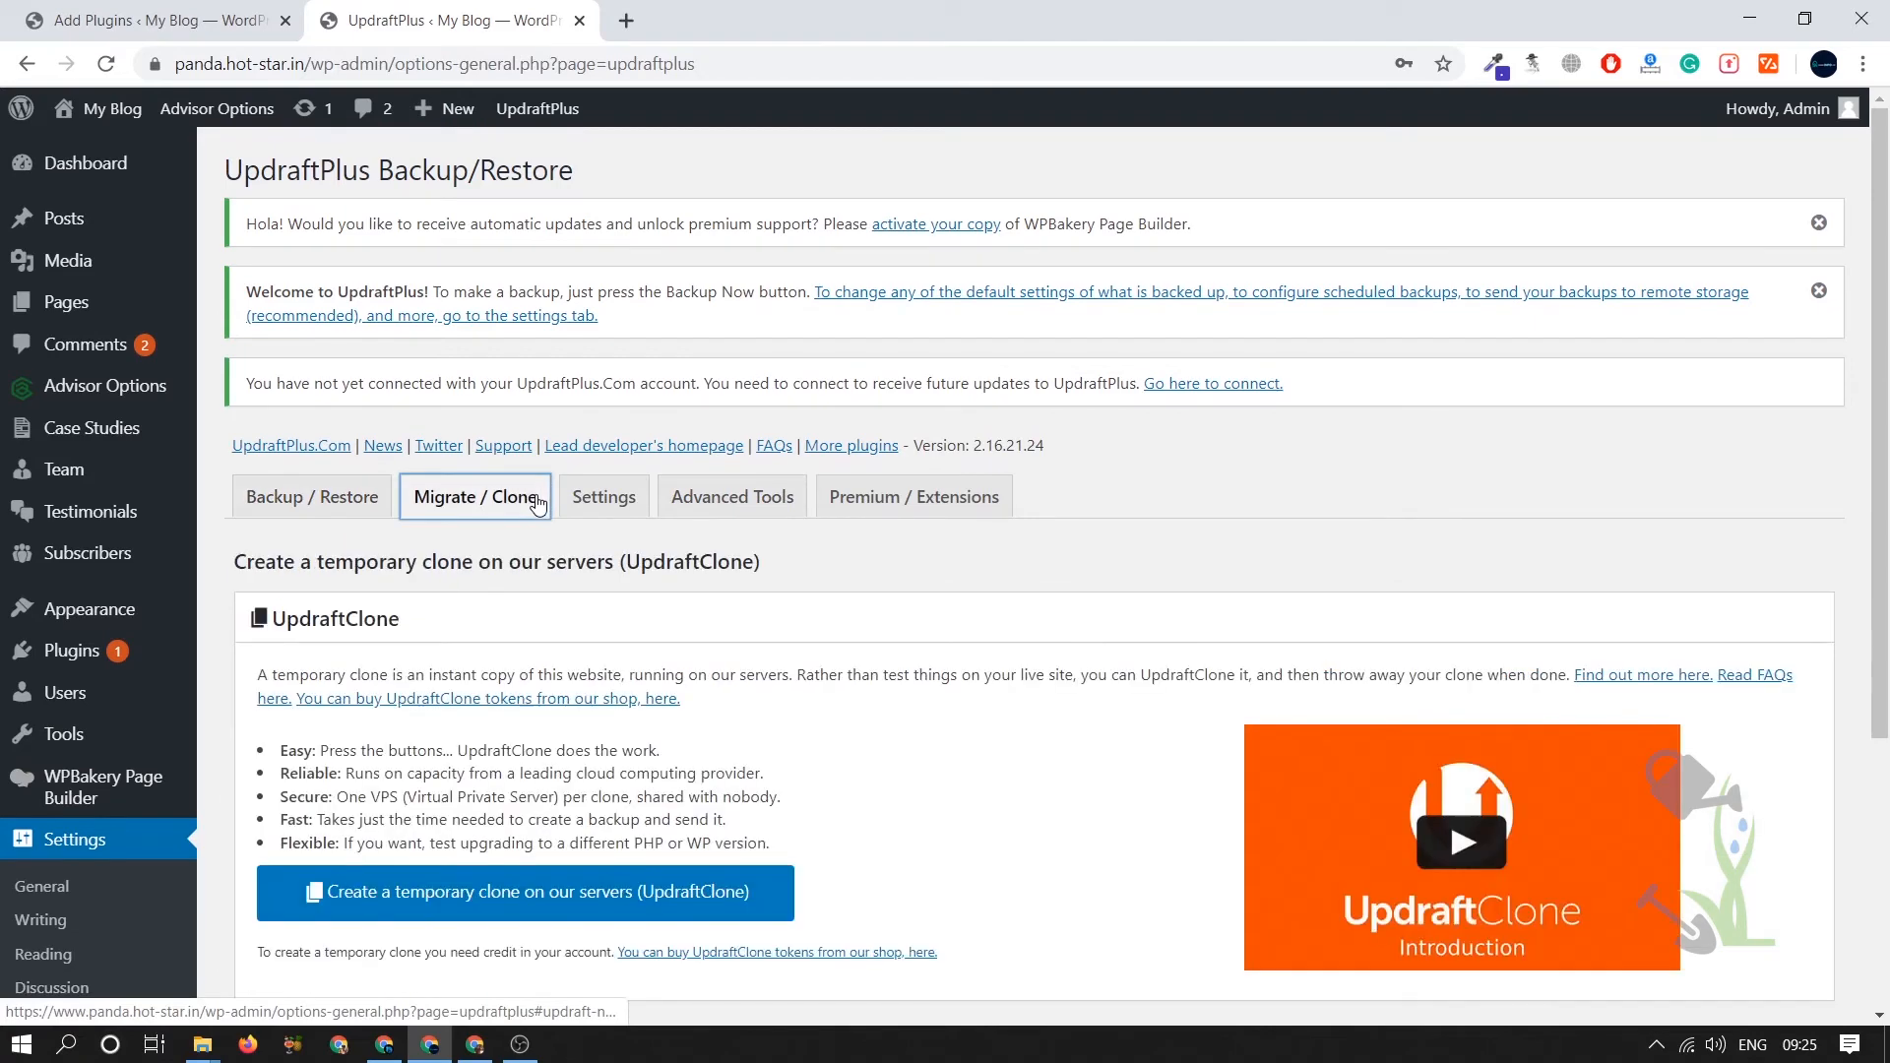
scroll(784, 571, down, 5)
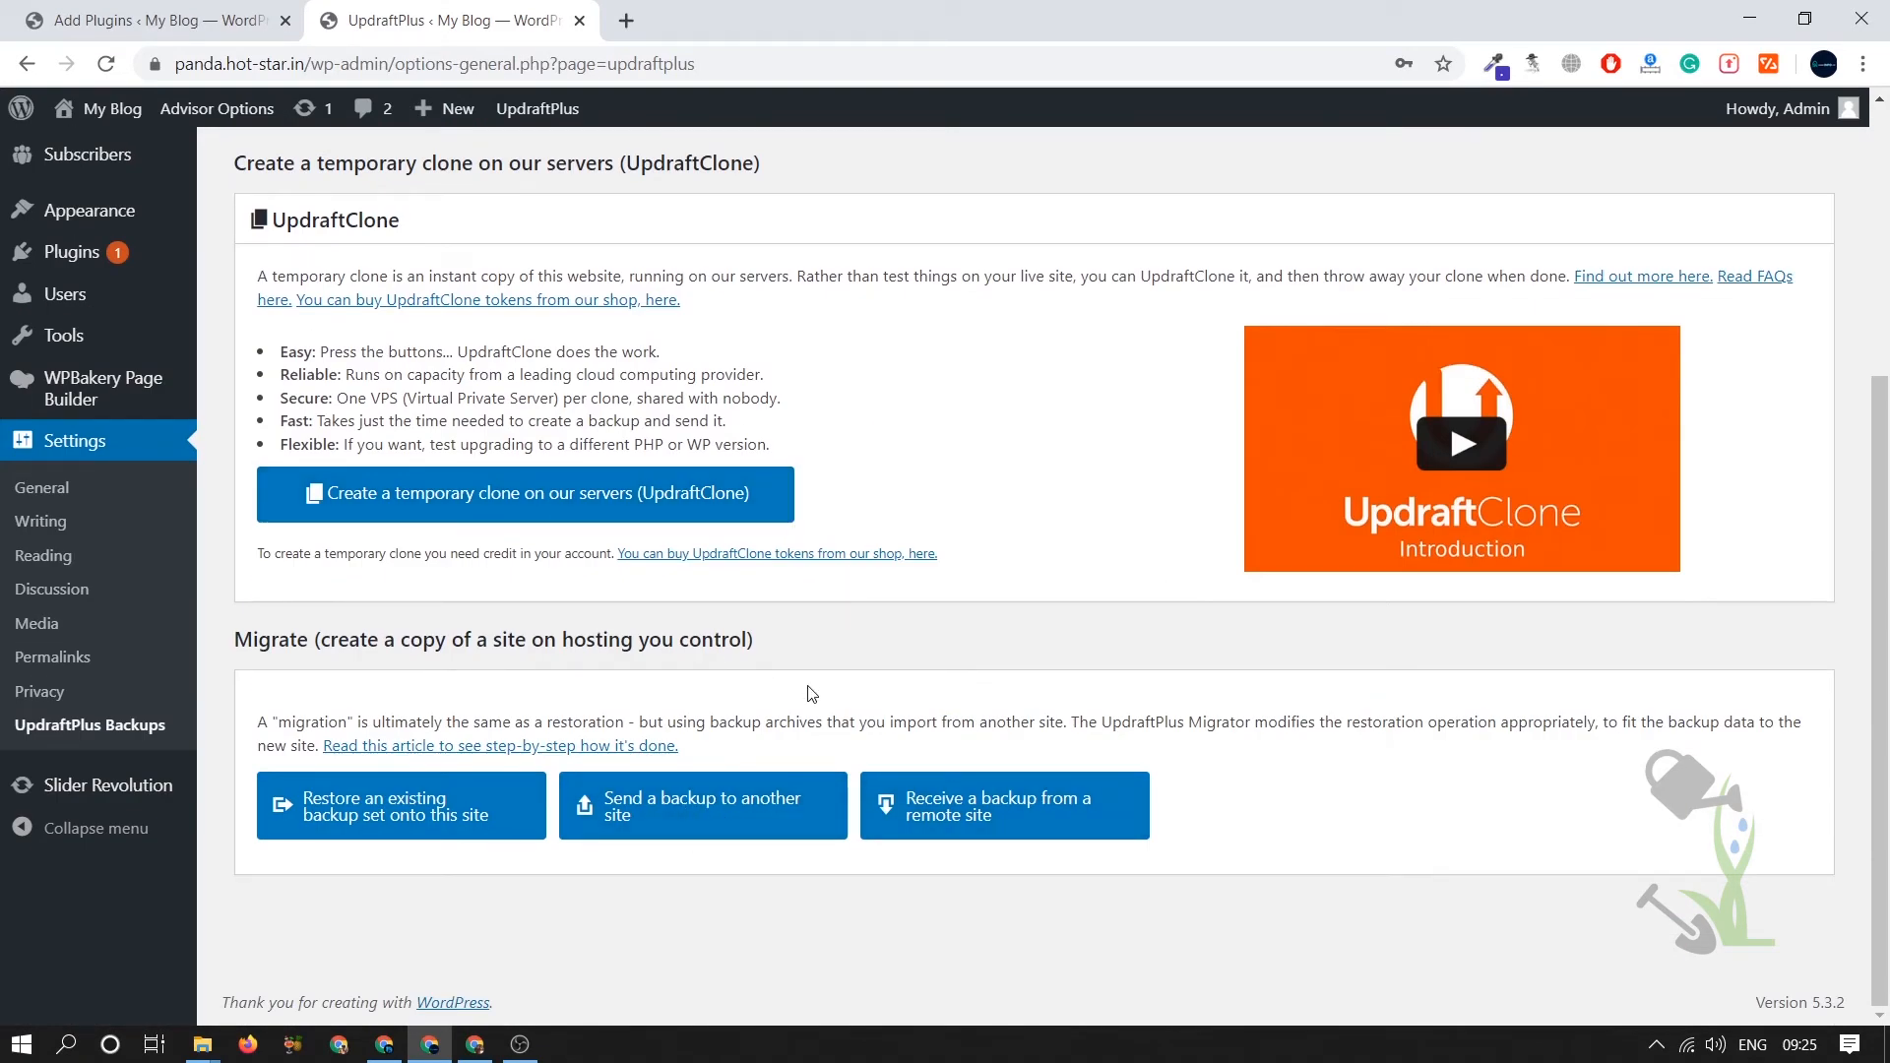
click(778, 815)
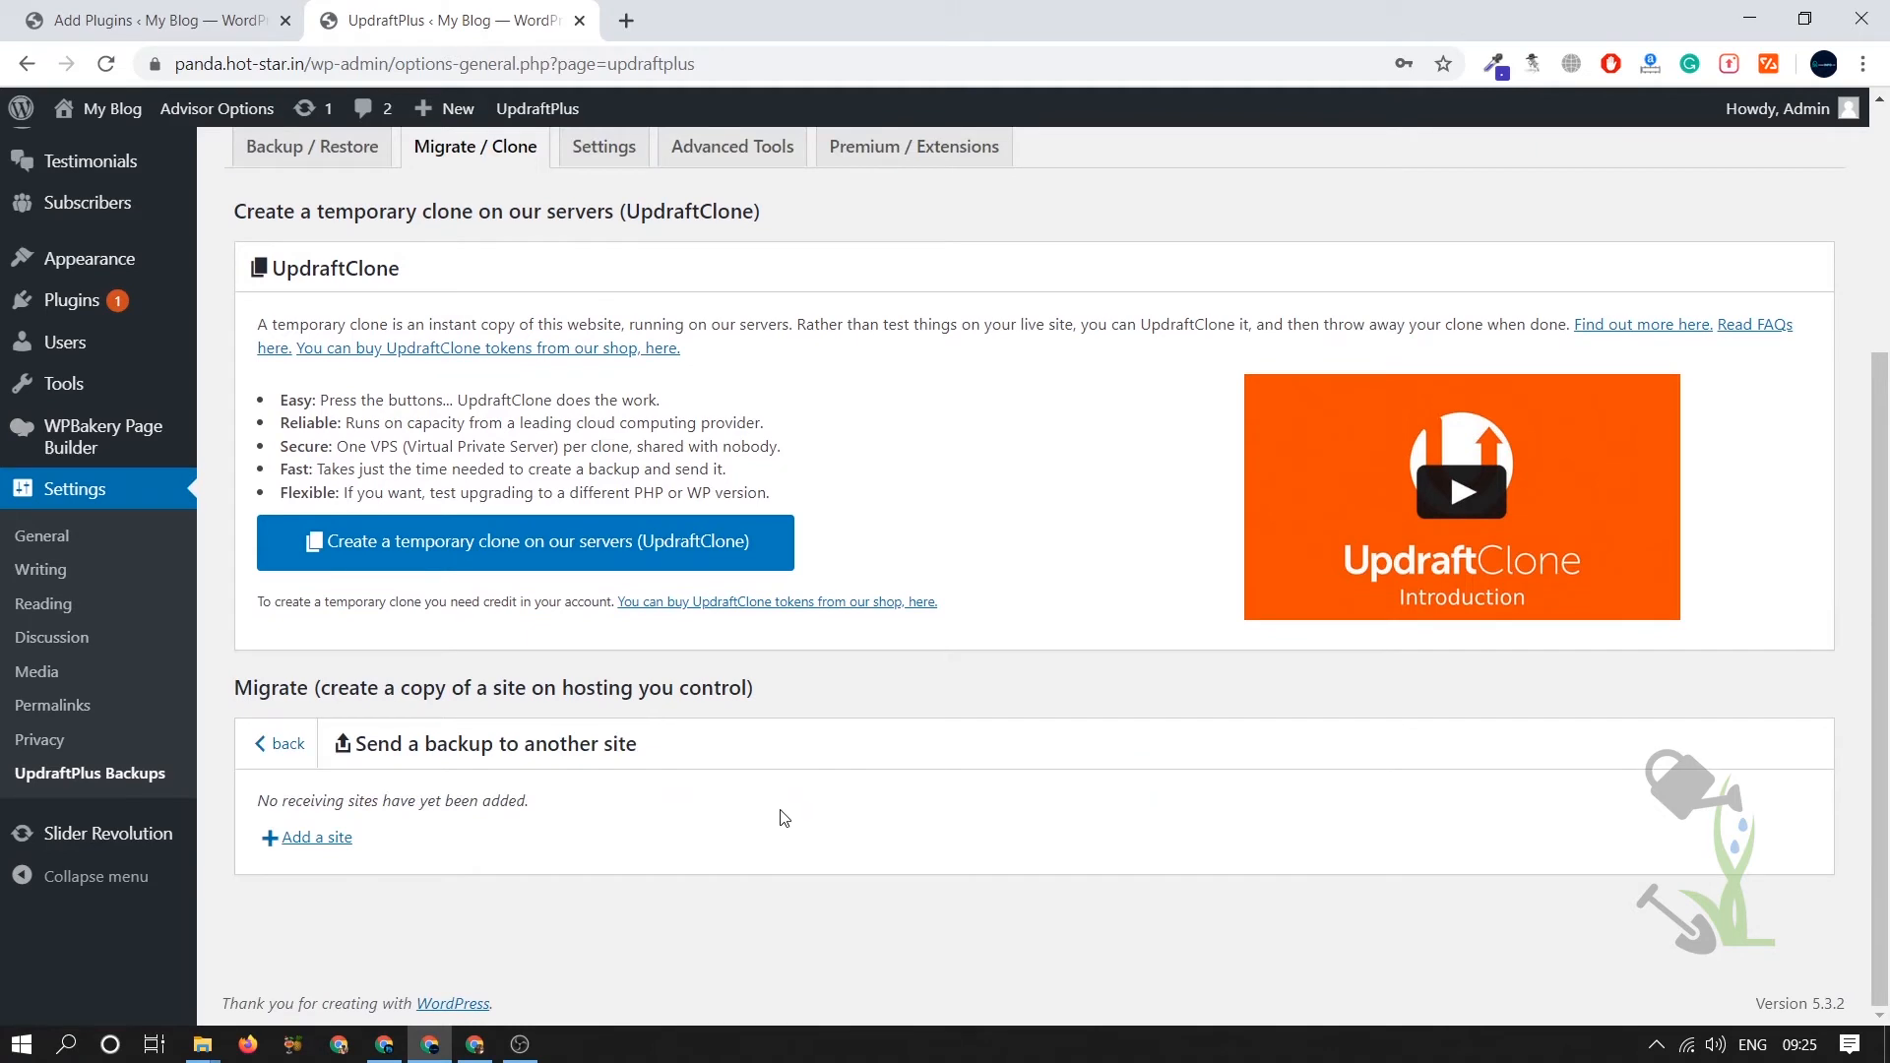
click(317, 837)
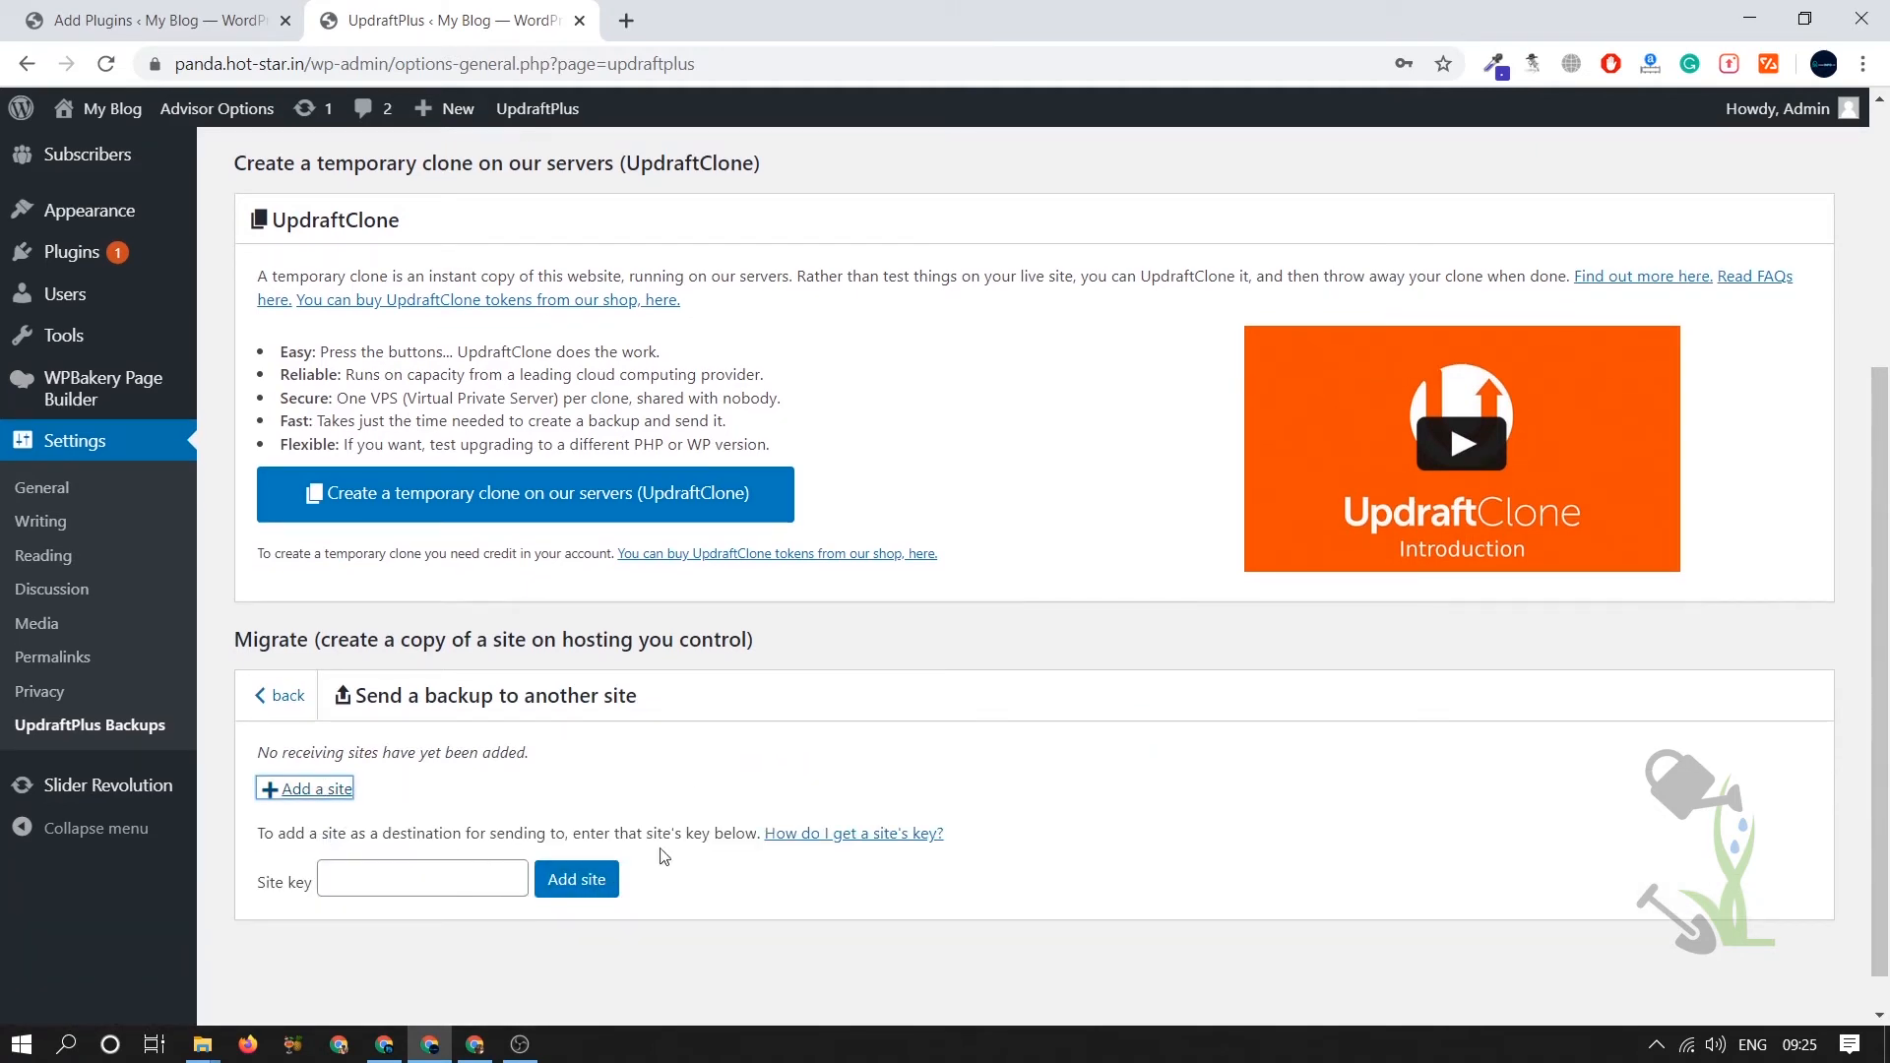
- Return to the plugin's Settings section and look over the backup schedules and Dropbox storage options
click(953, 837)
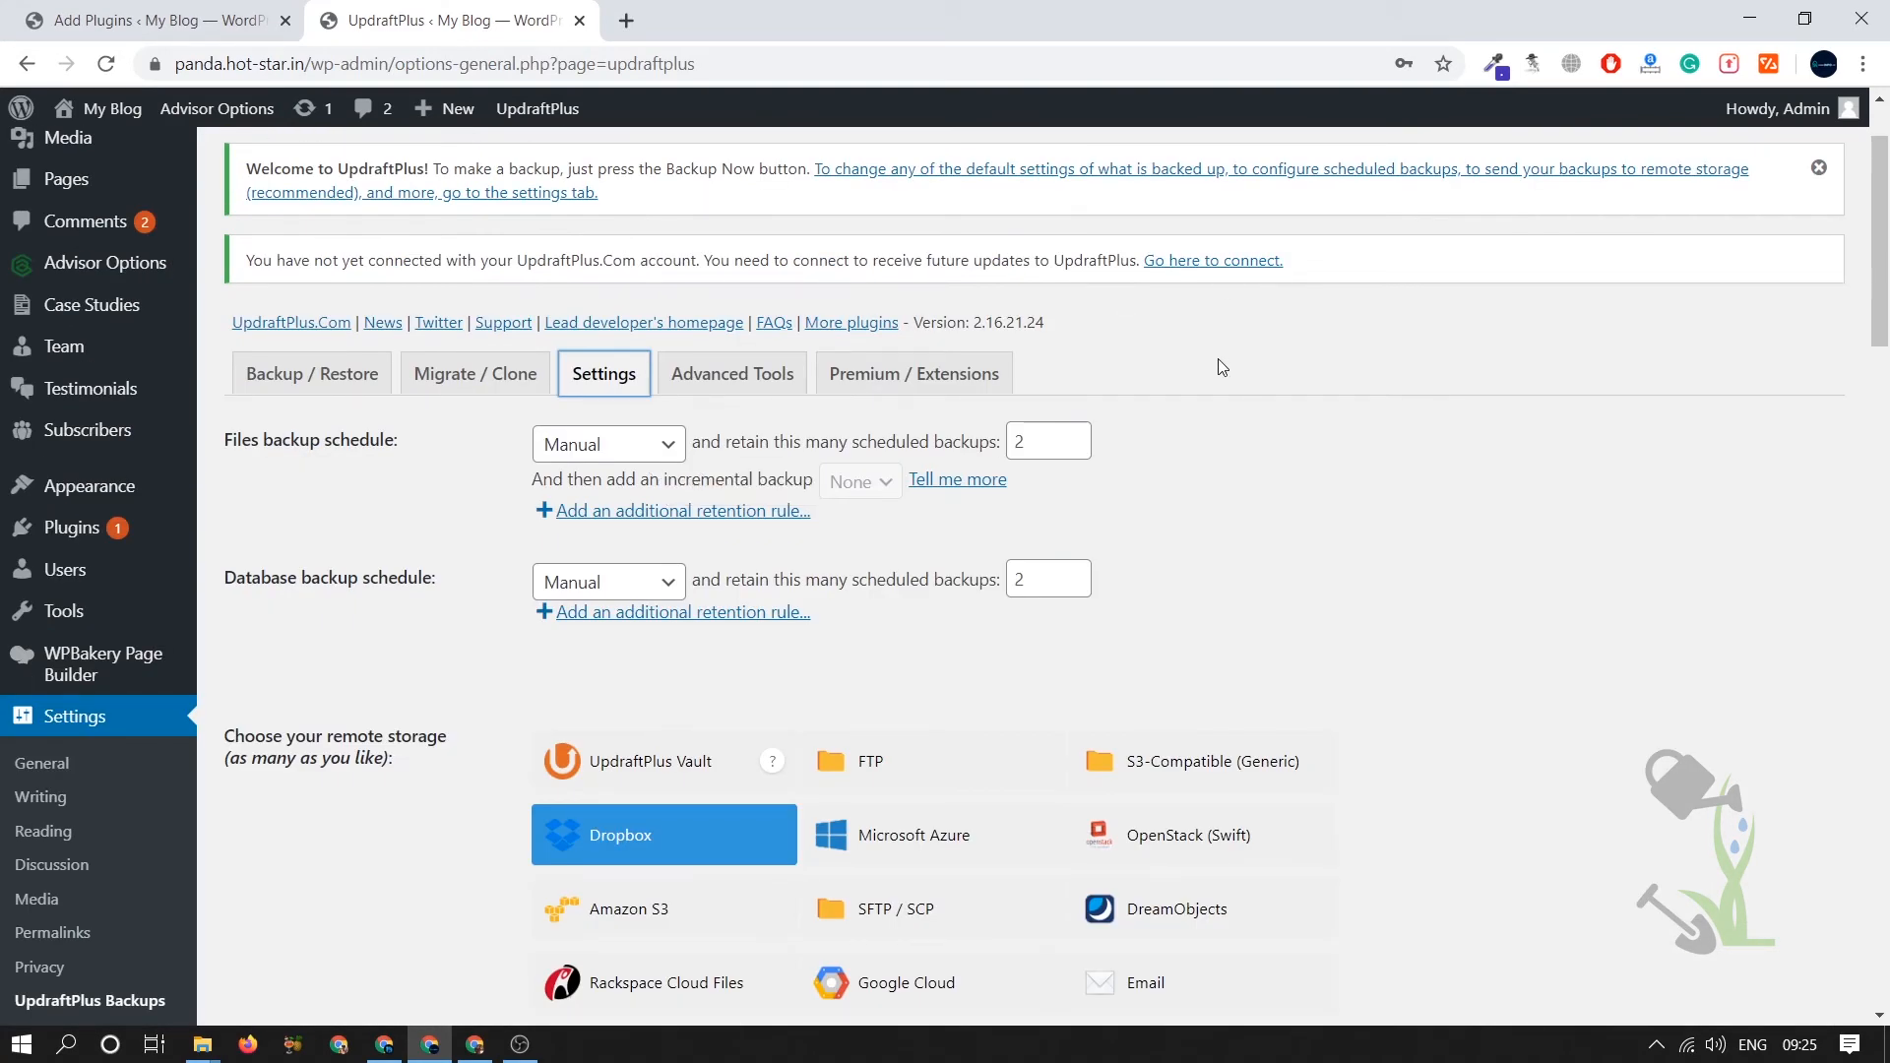
scroll(1219, 358, down, 15)
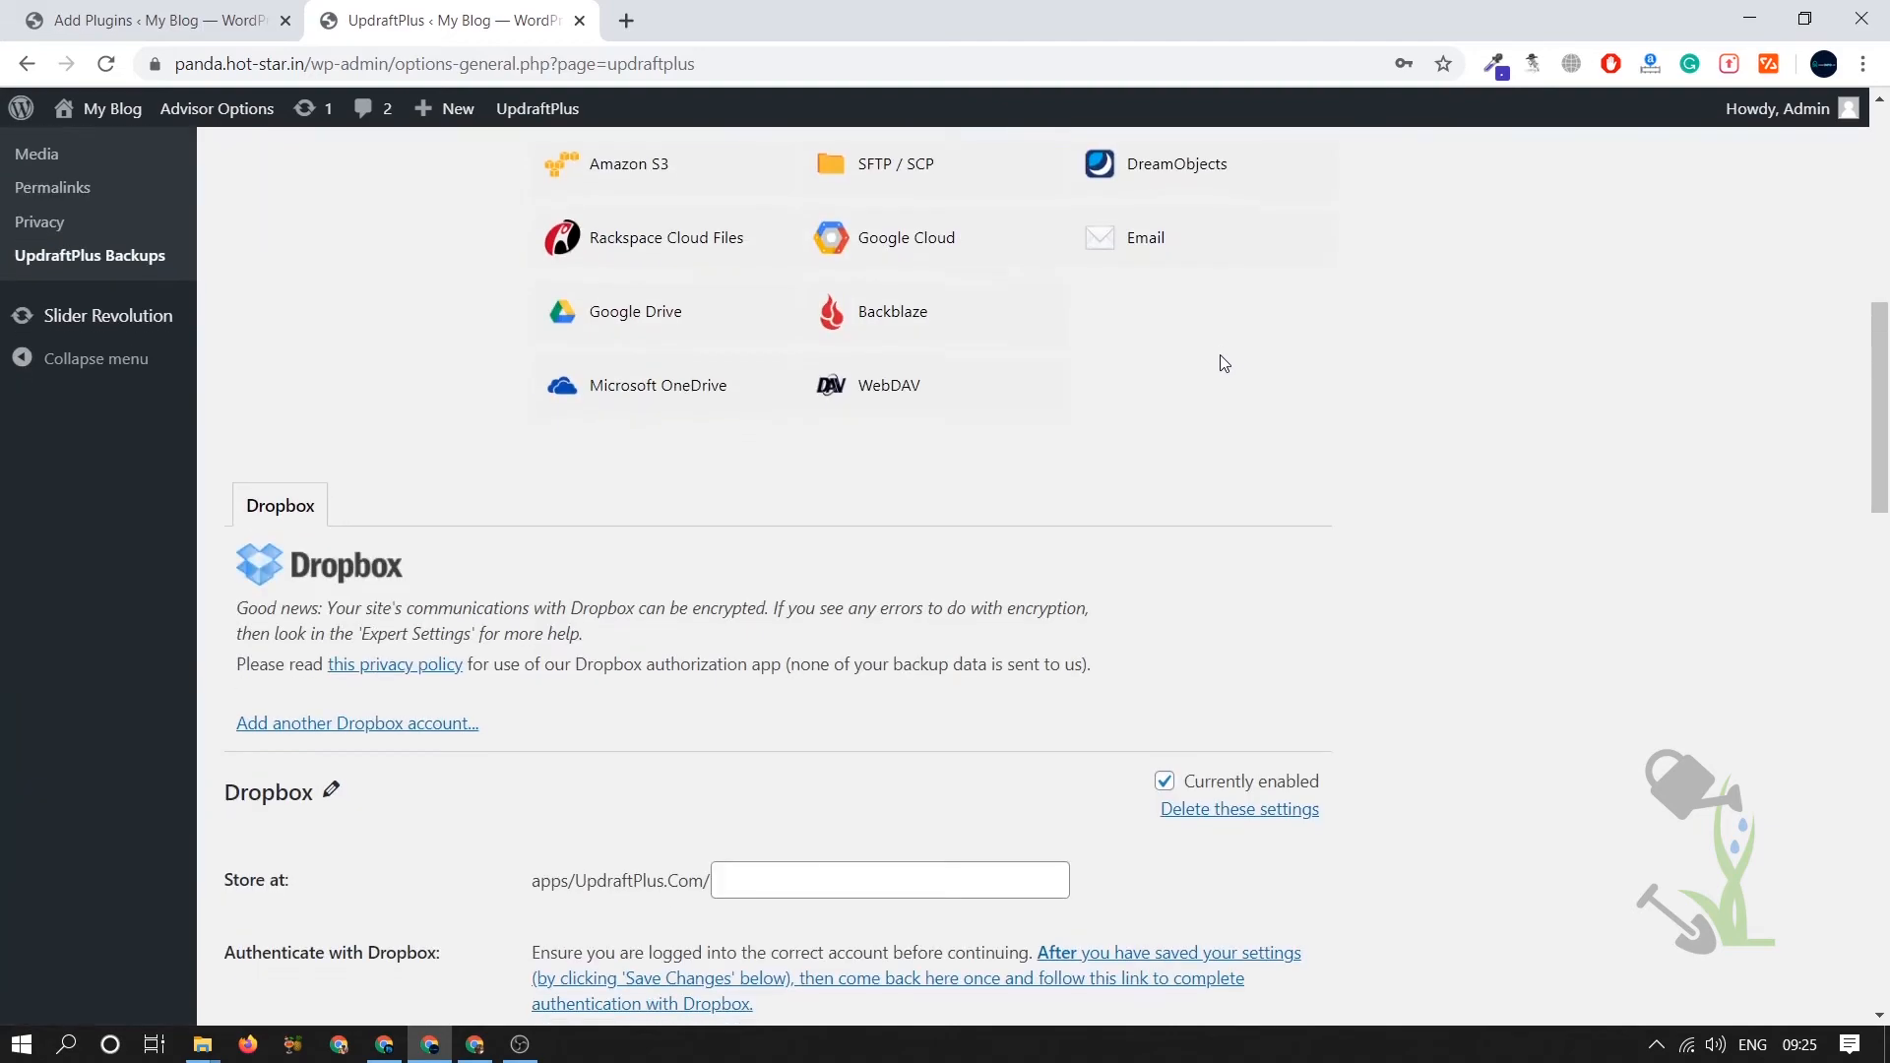
scroll(1219, 356, up, 15)
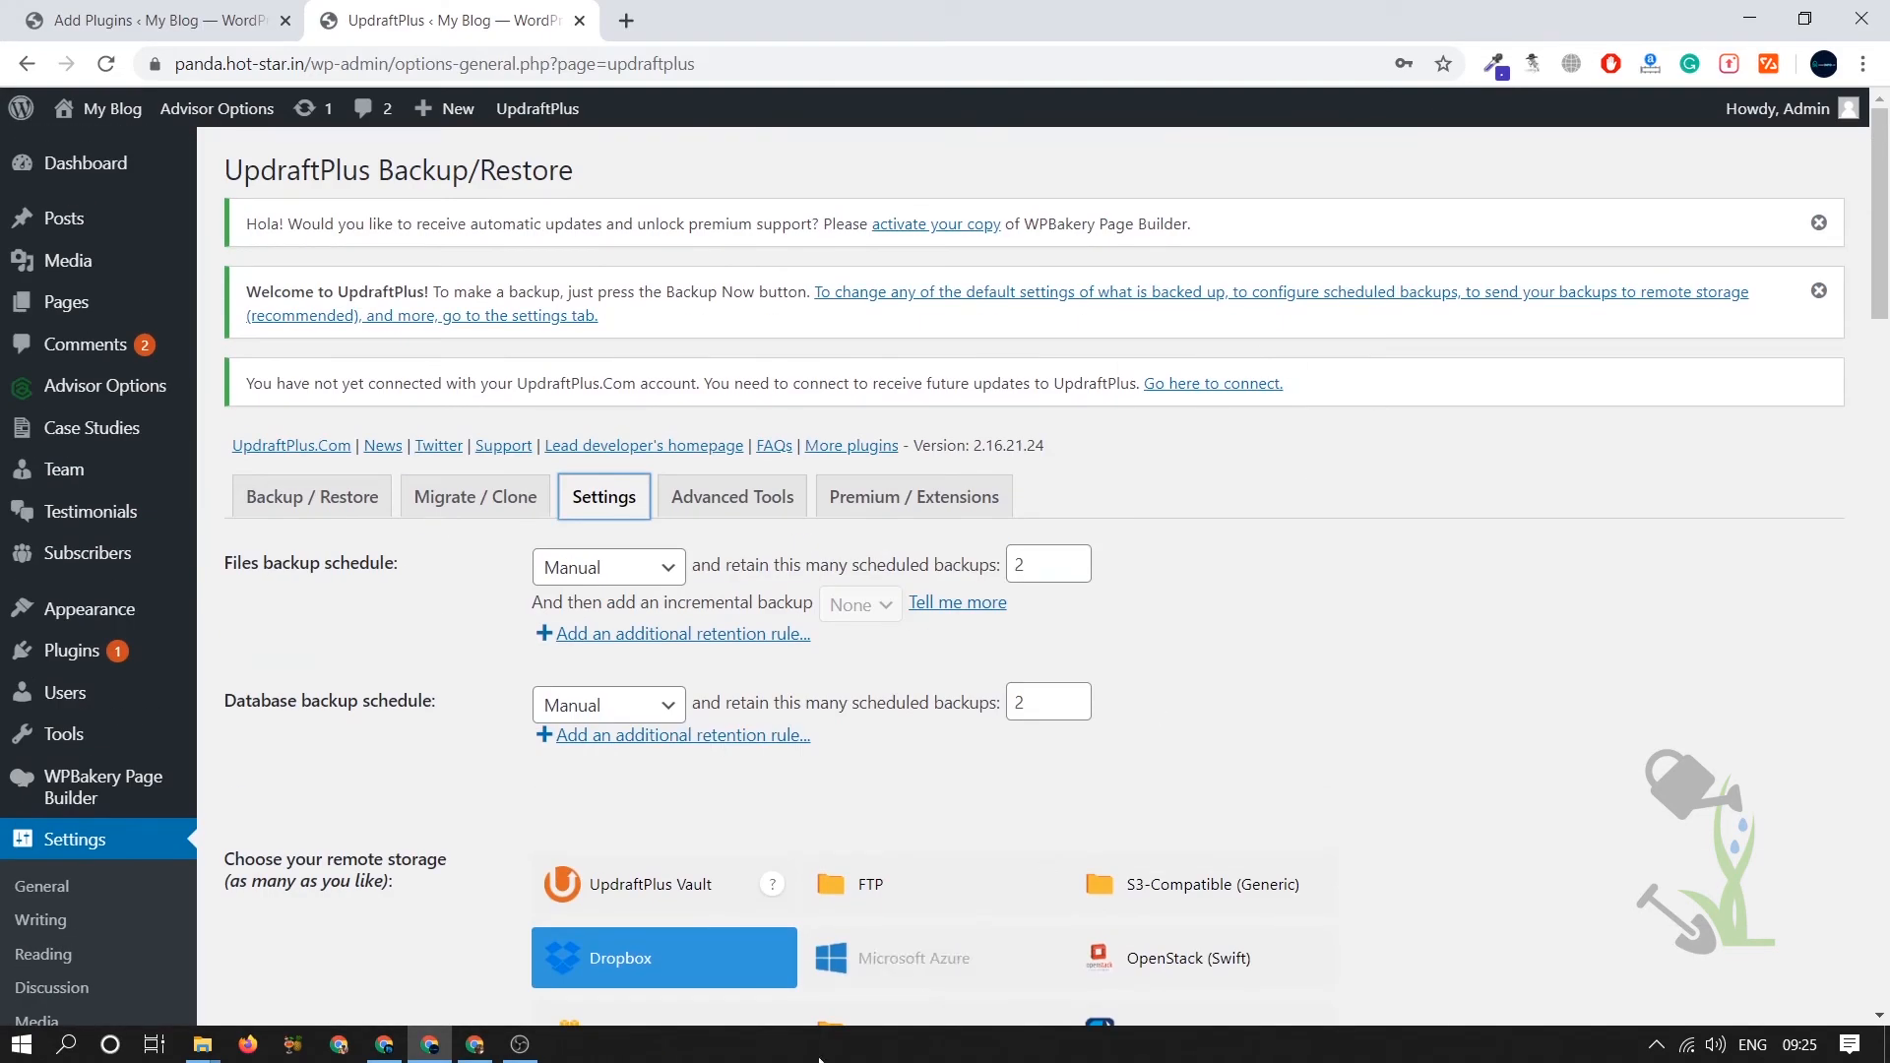
- Switch to the srmehranclub.com browser window and review the UpdraftPlus WordPress Backup Plugin product page's price, description and licence terms
click(468, 1050)
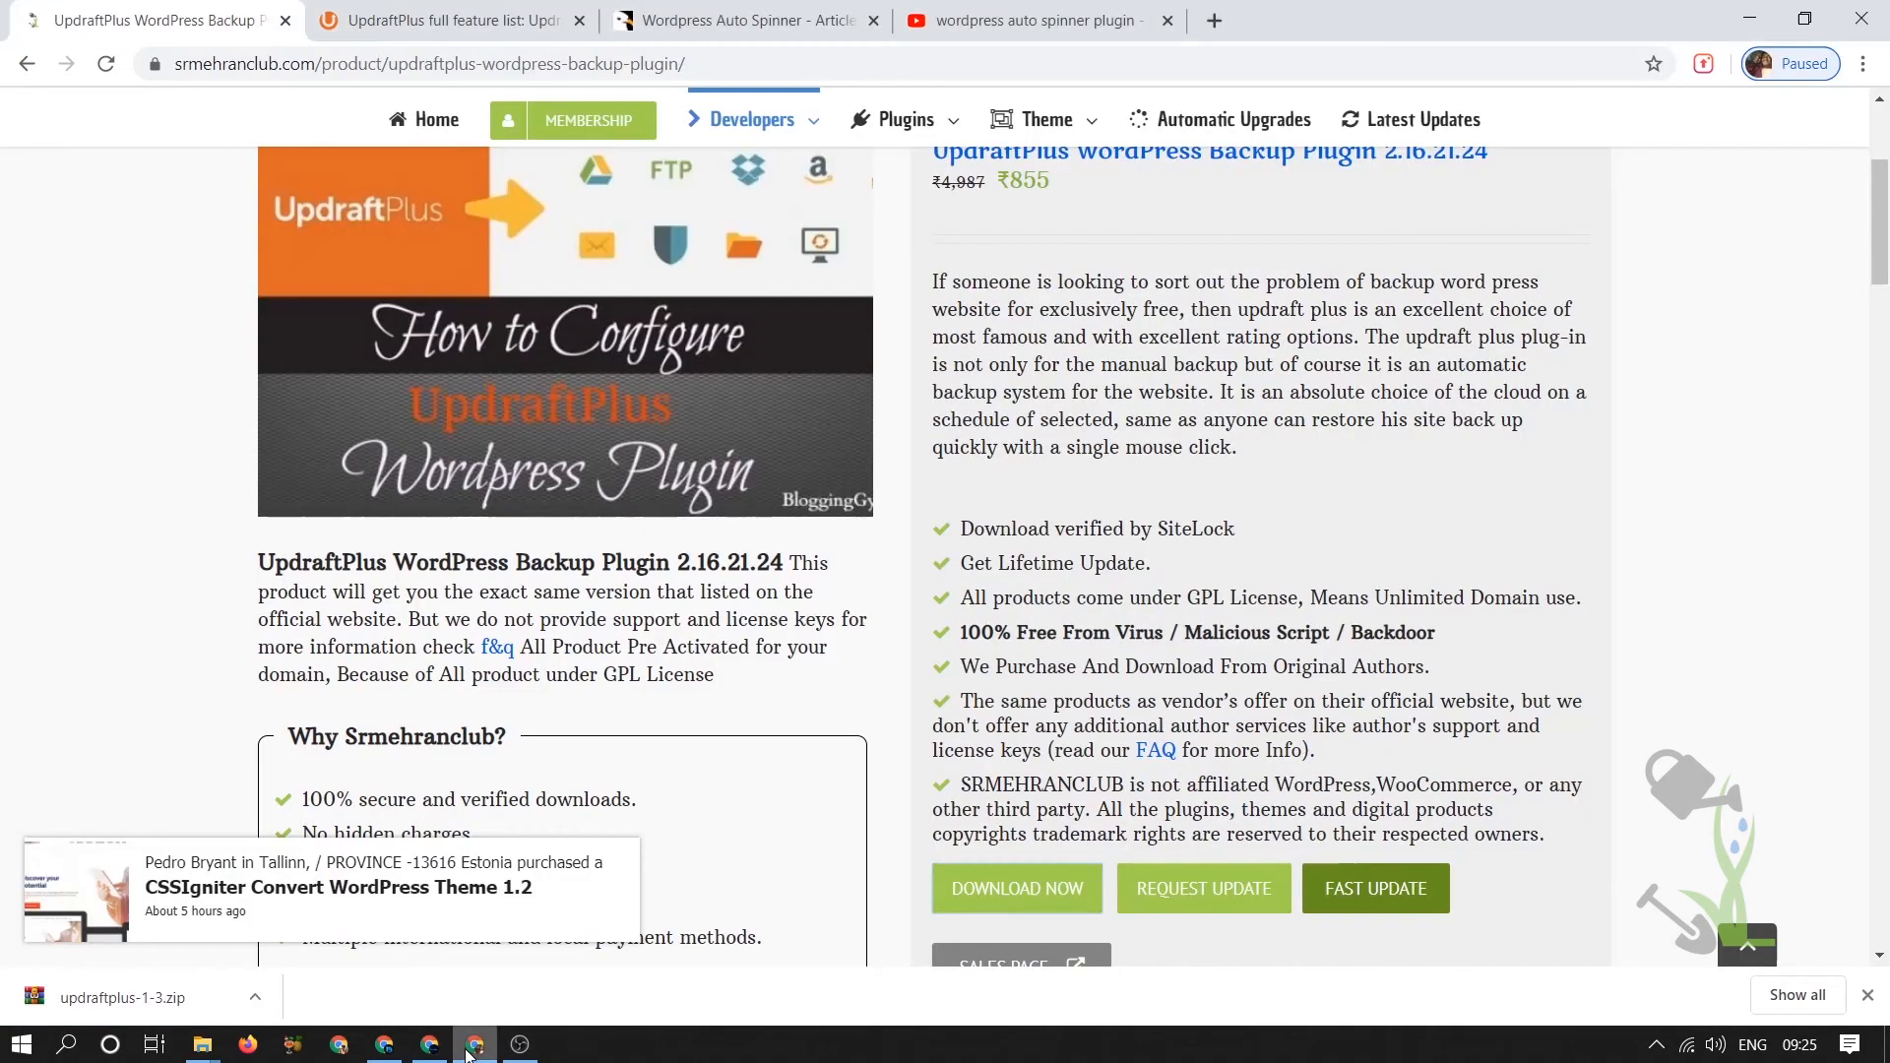
scroll(1231, 483, up, 3)
scroll(1211, 511, down, 6)
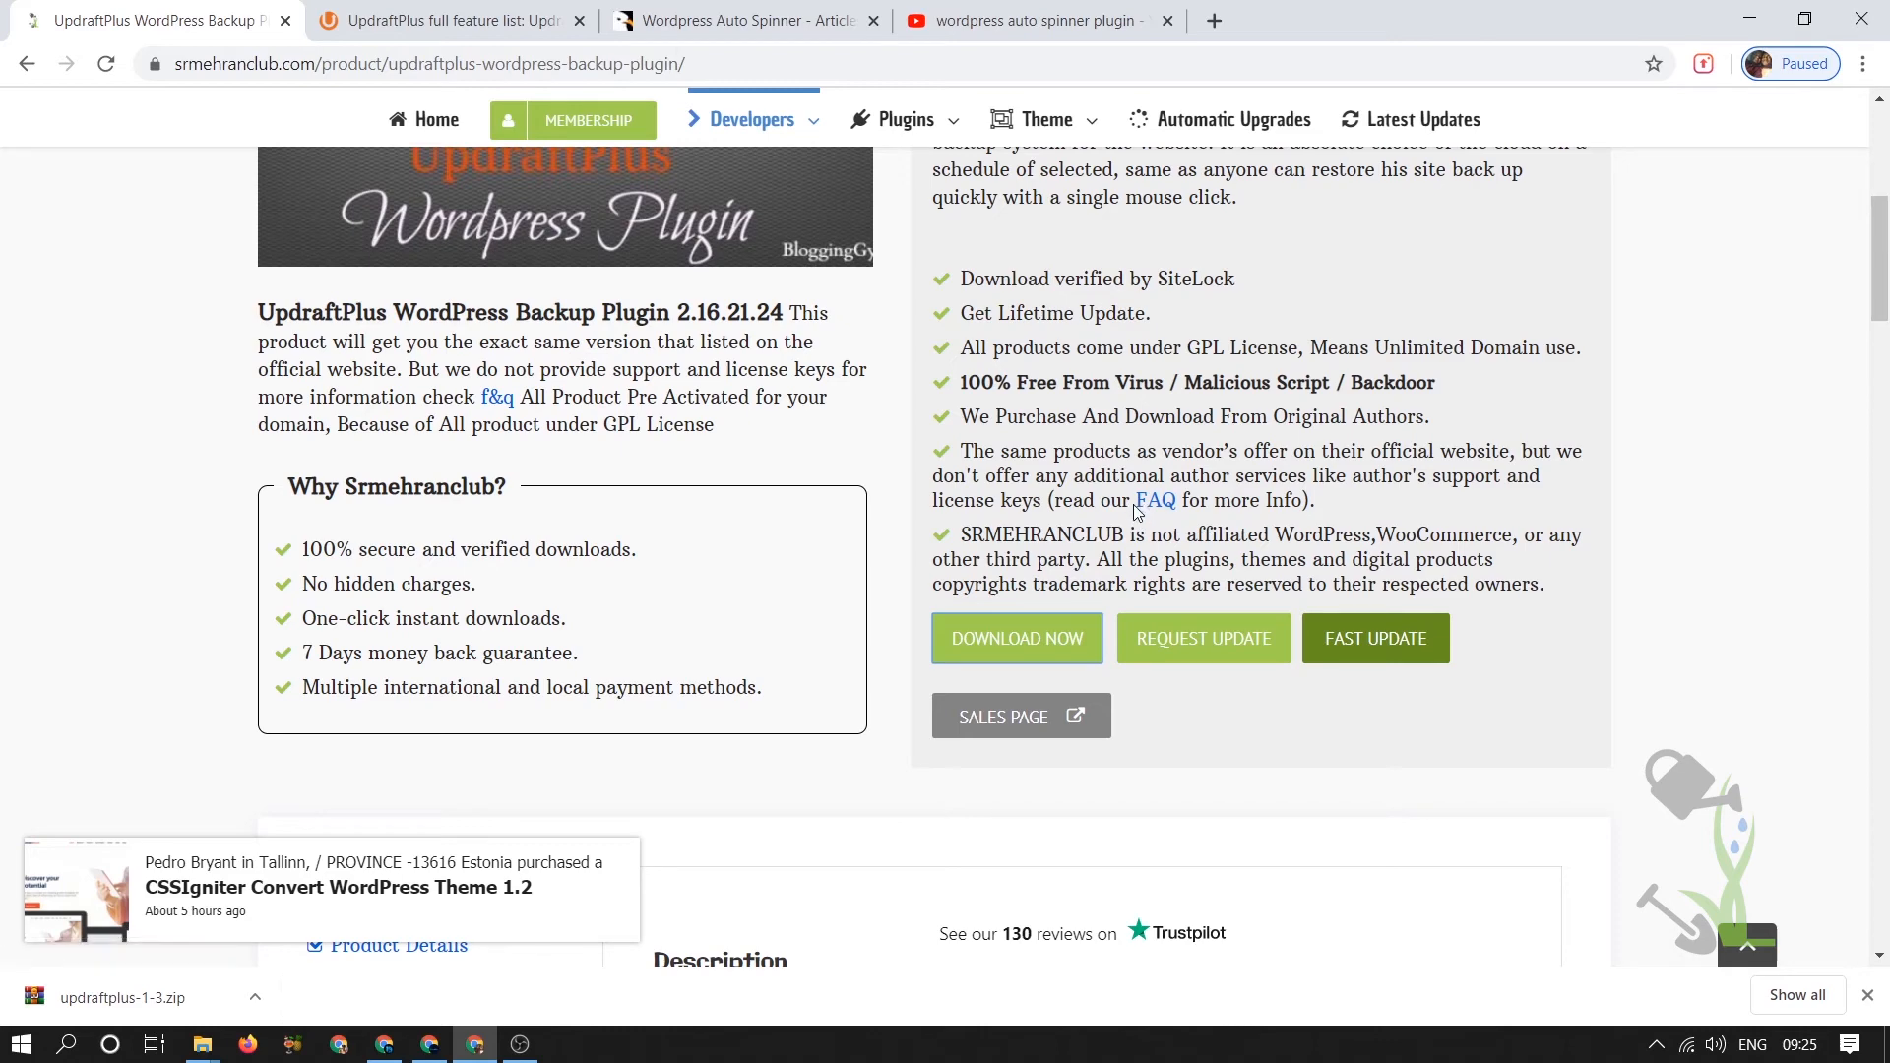
scroll(1138, 512, up, 6)
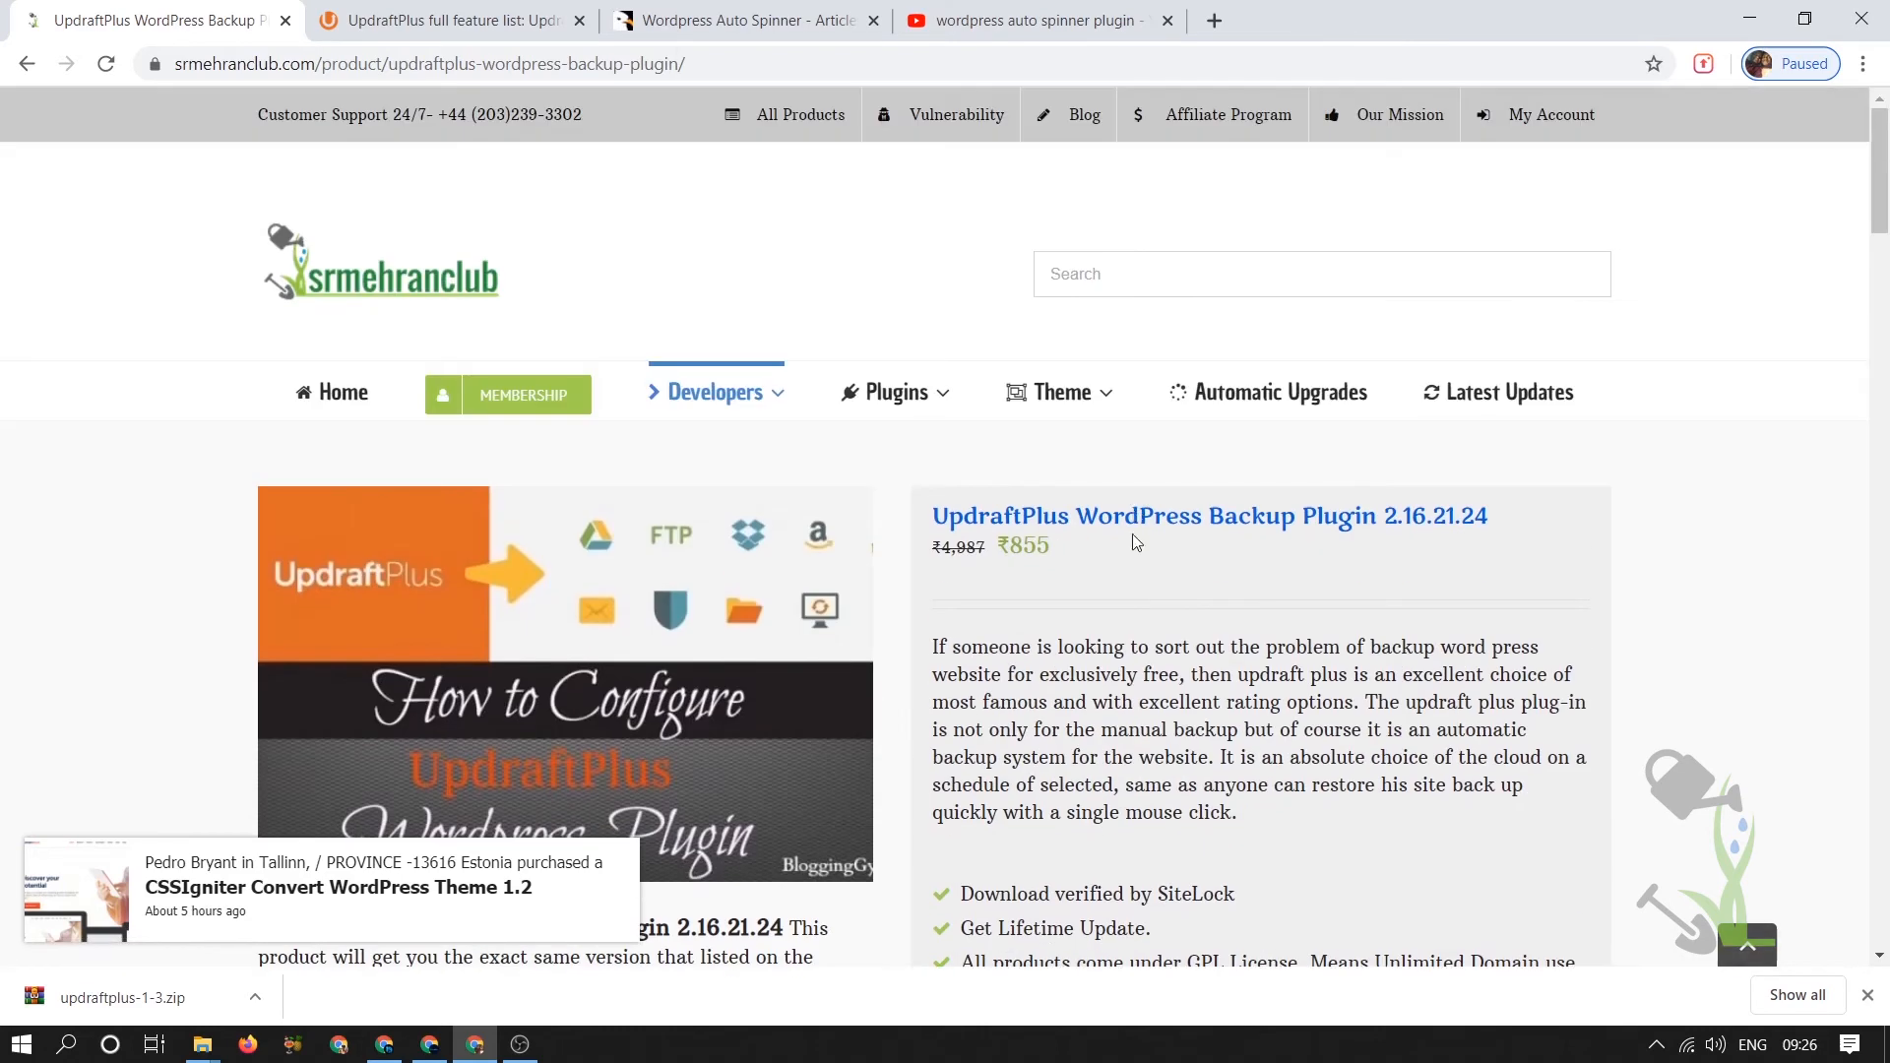
scroll(1056, 624, down, 4)
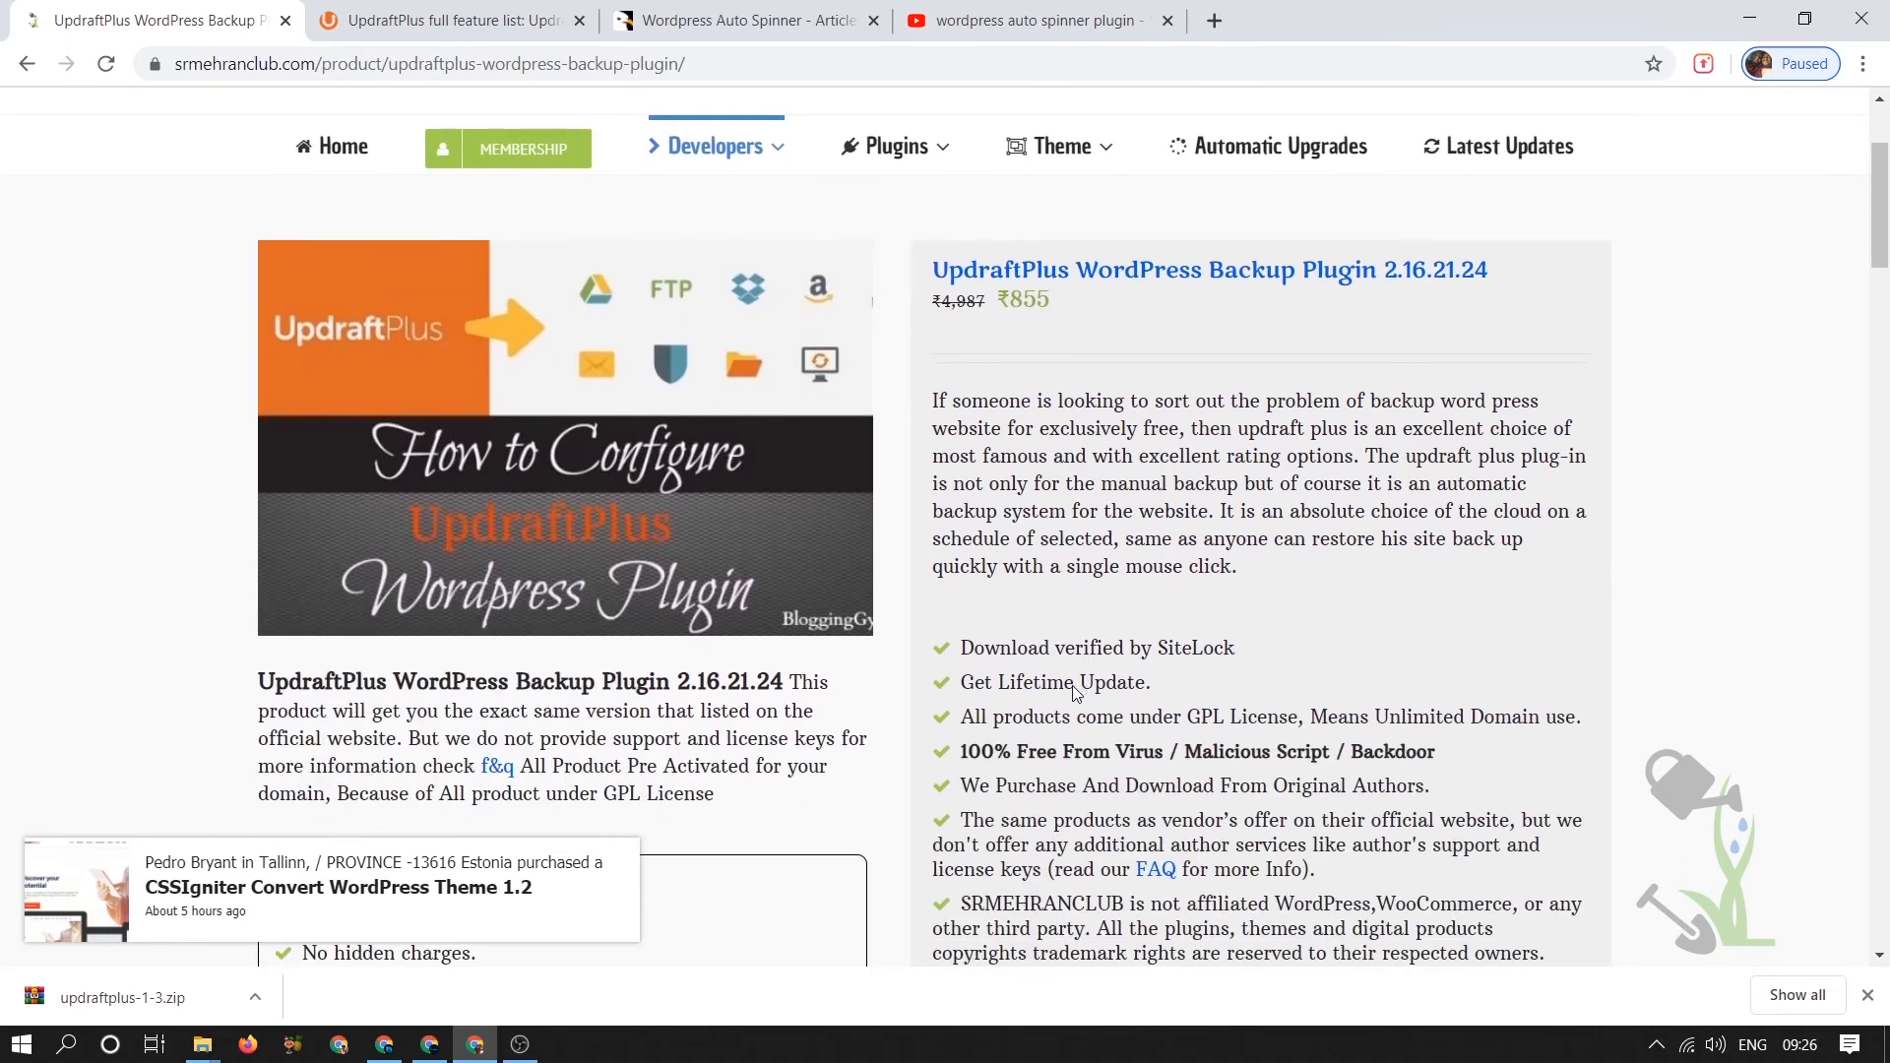
scroll(1054, 733, down, 1)
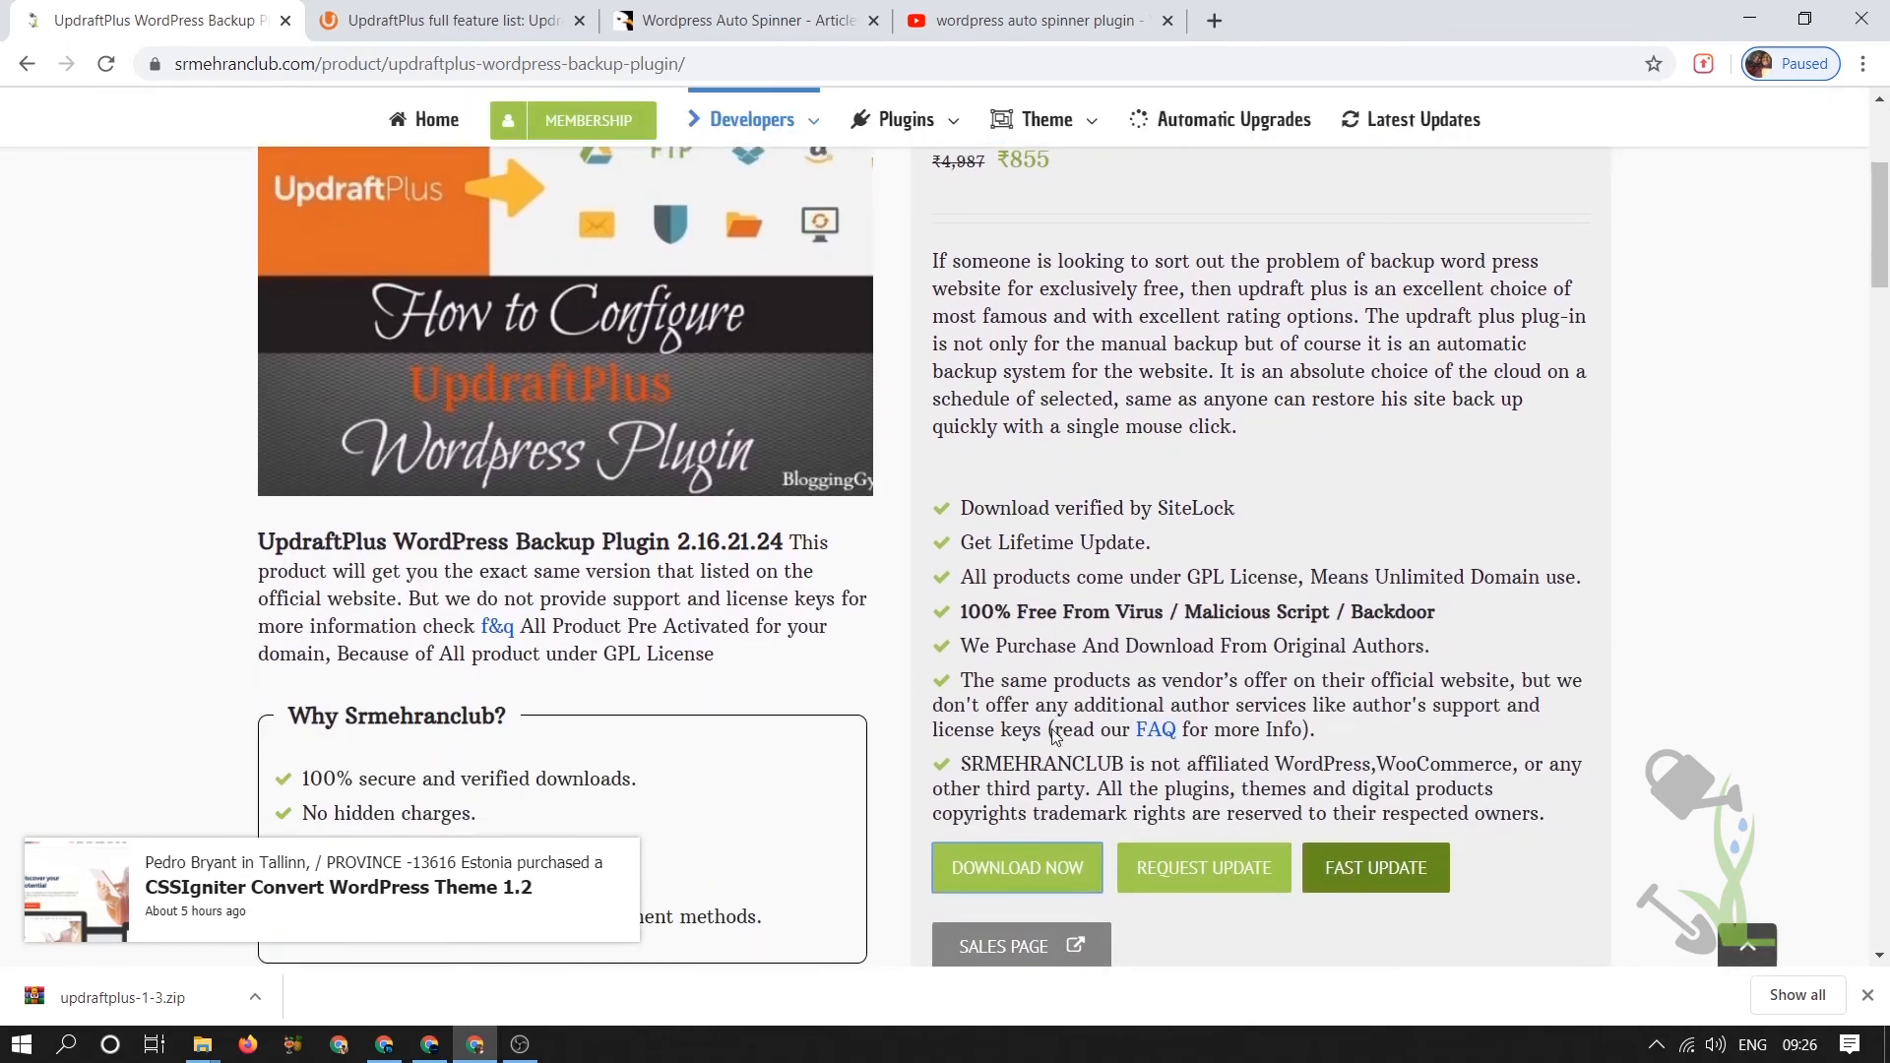
scroll(1053, 736, up, 5)
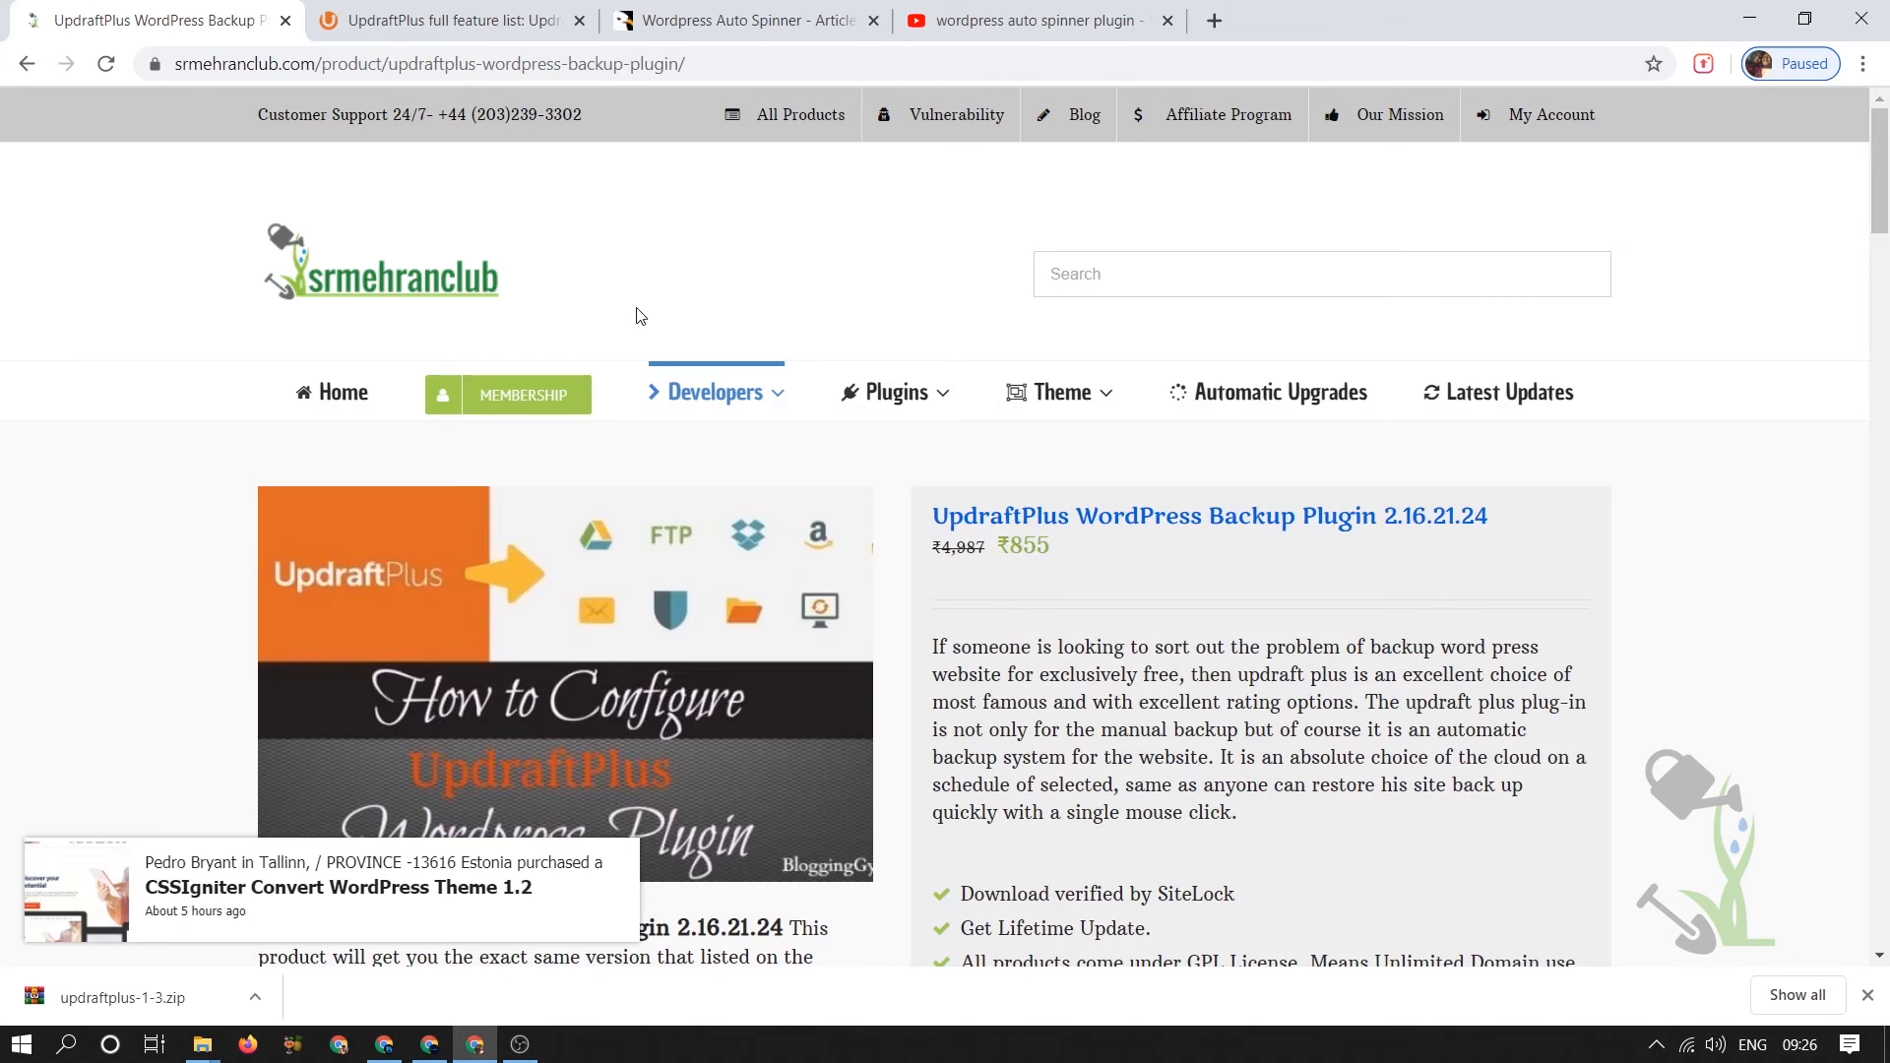
- Open the srmehranclub membership page and examine the Bronze, Lifetime and Super one plans
click(537, 405)
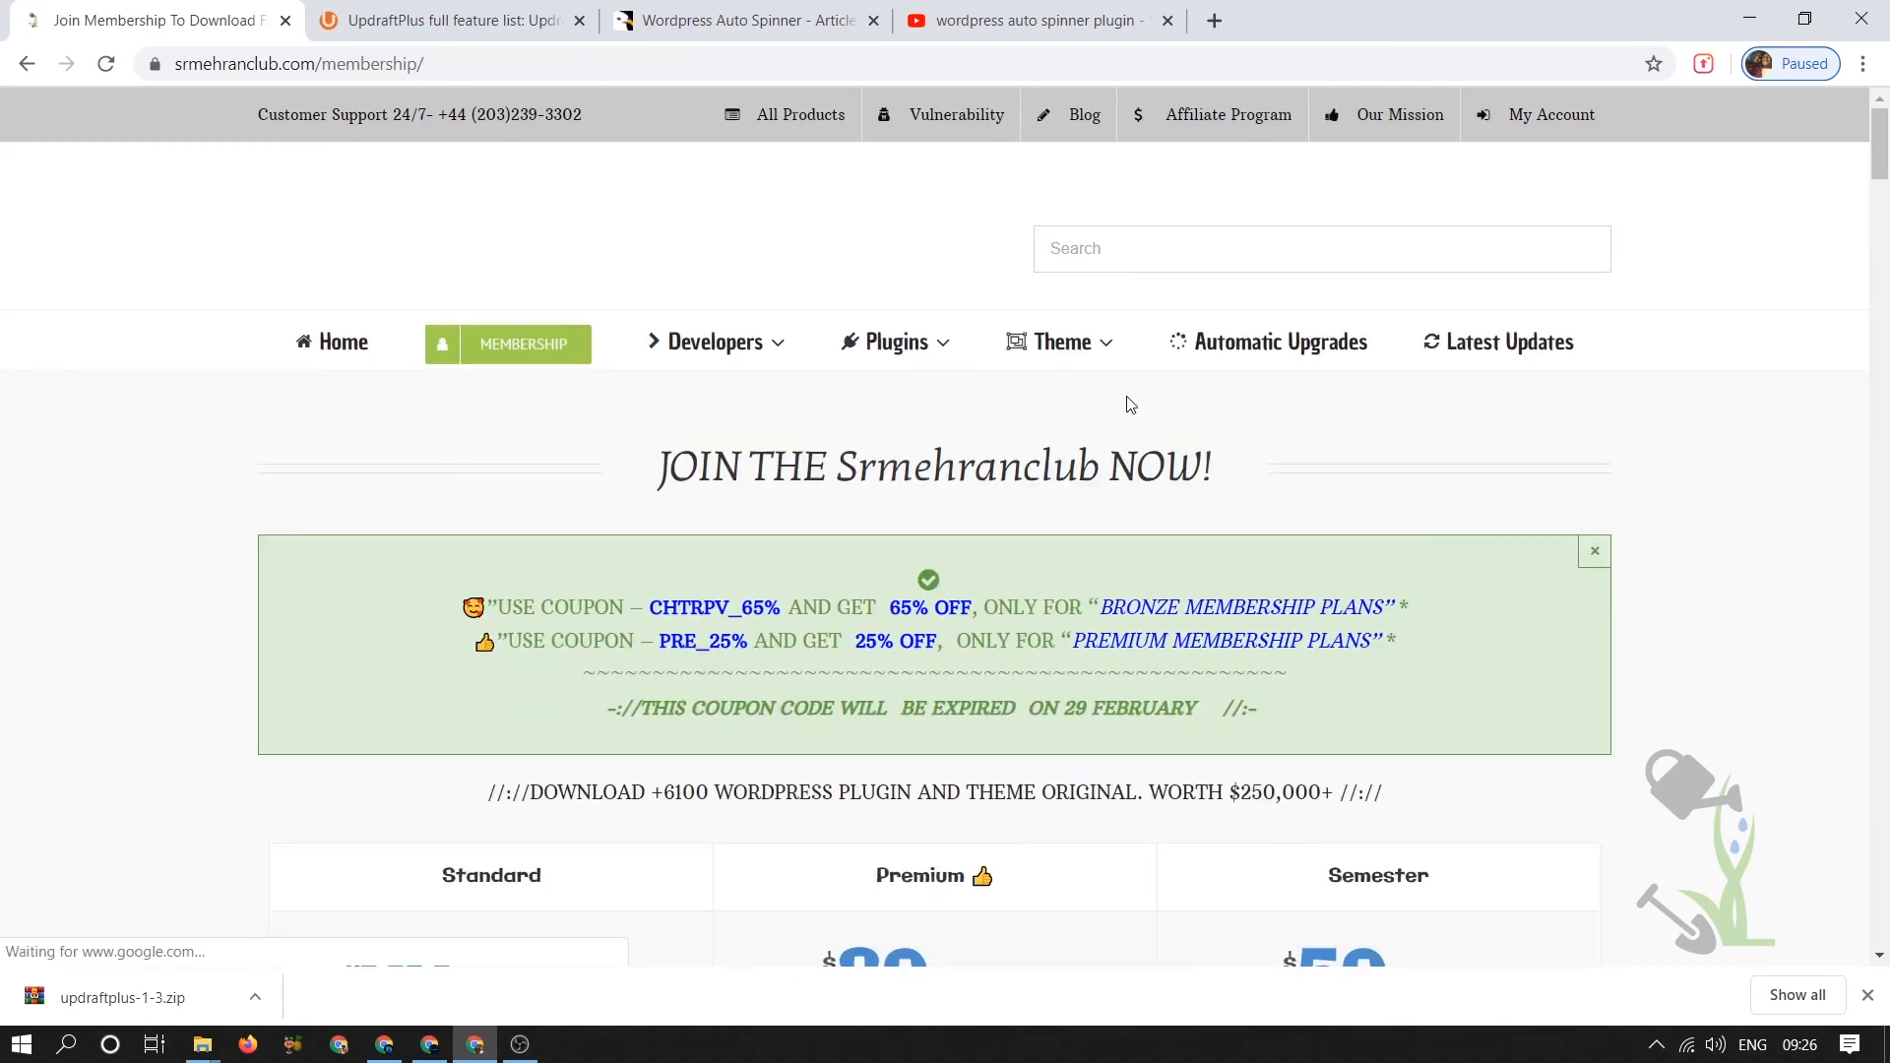
scroll(1128, 404, down, 5)
scroll(1129, 407, down, 12)
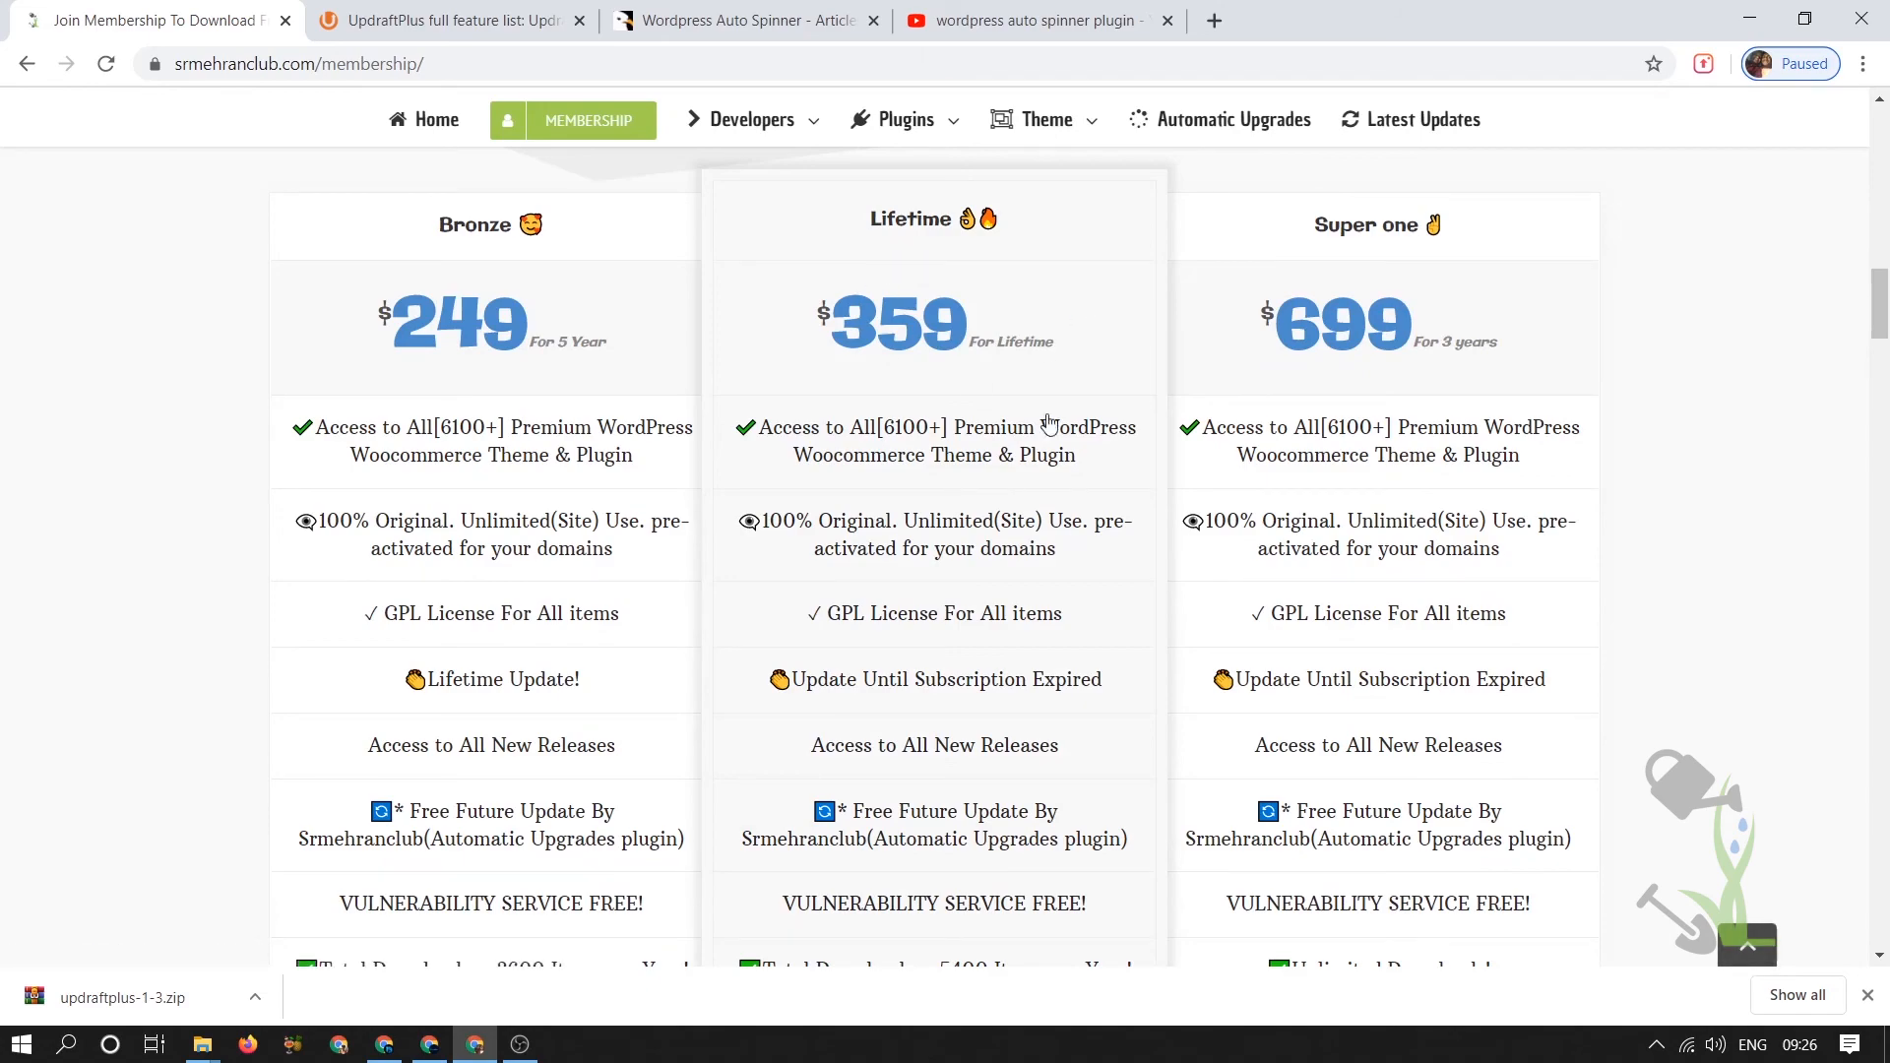
scroll(1055, 528, down, 5)
scroll(936, 489, up, 7)
scroll(985, 512, down, 8)
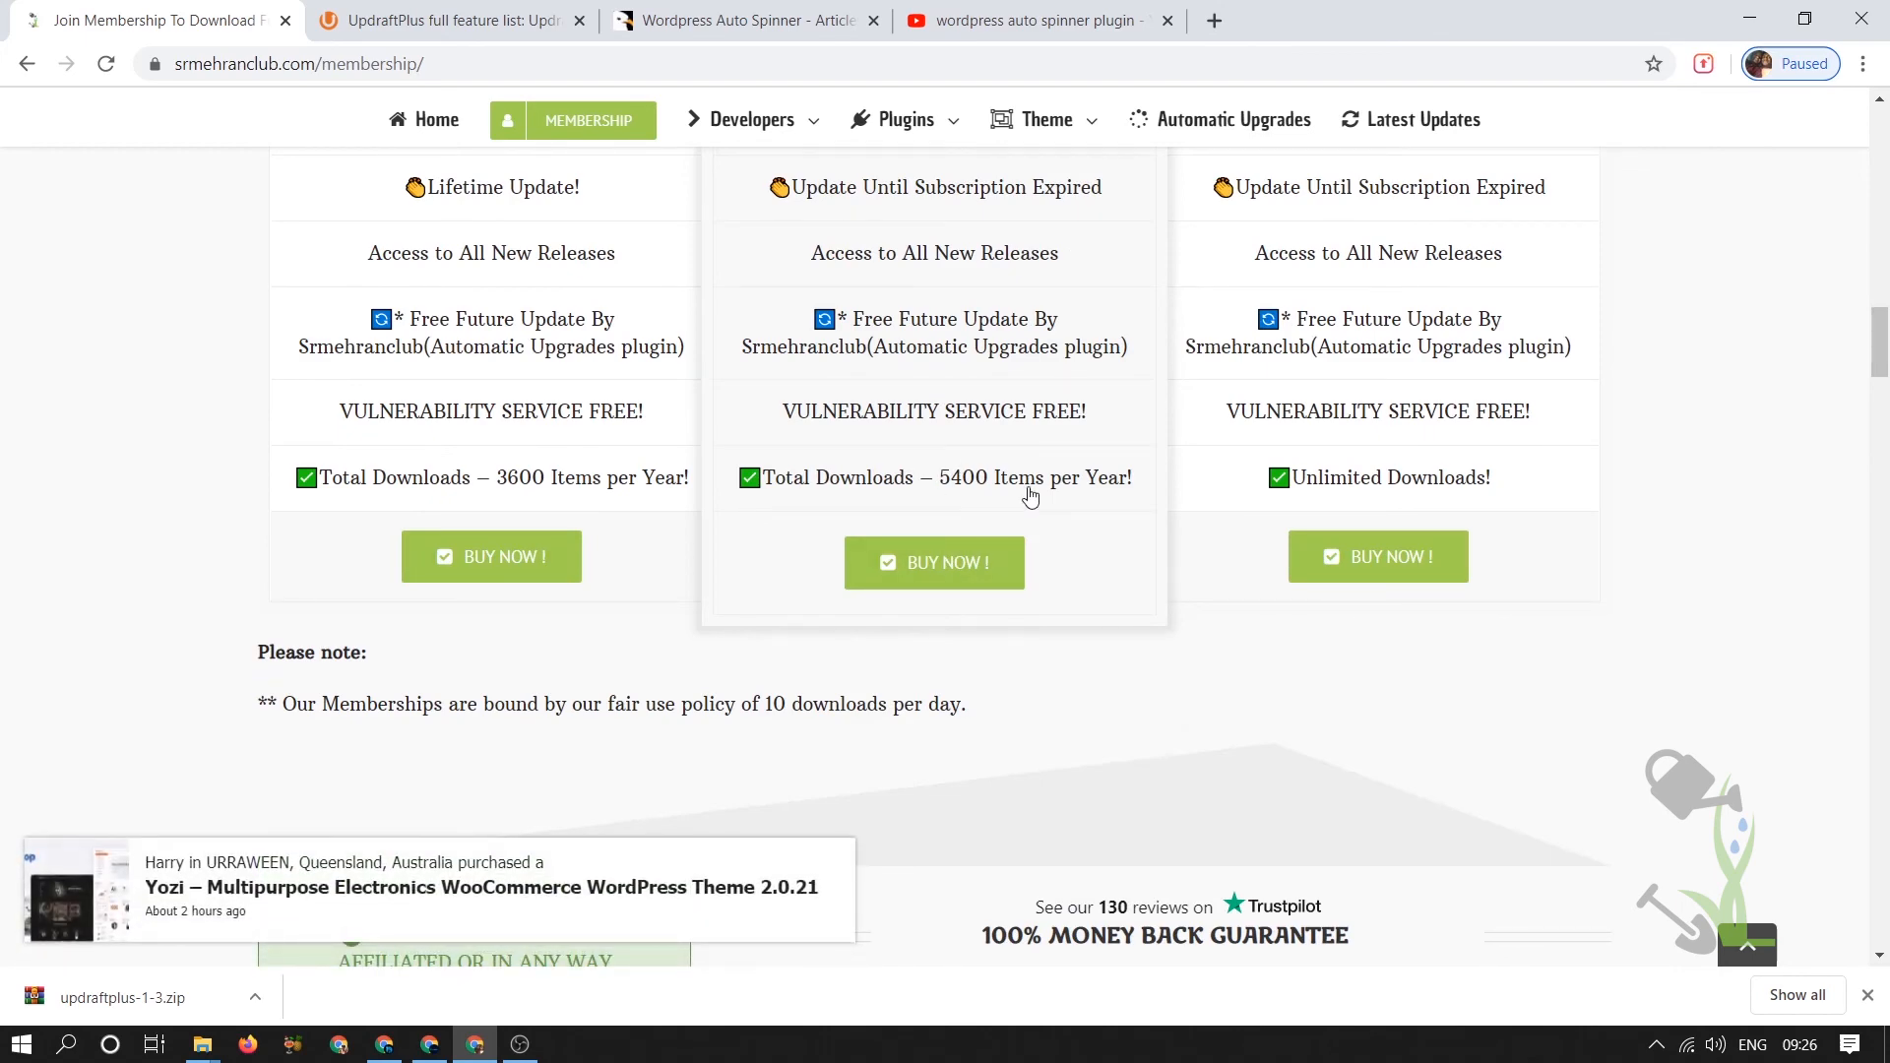
- Review the coupon offers and the Standard, Premium and Semester membership plans with their download limits
scroll(1030, 492, up, 15)
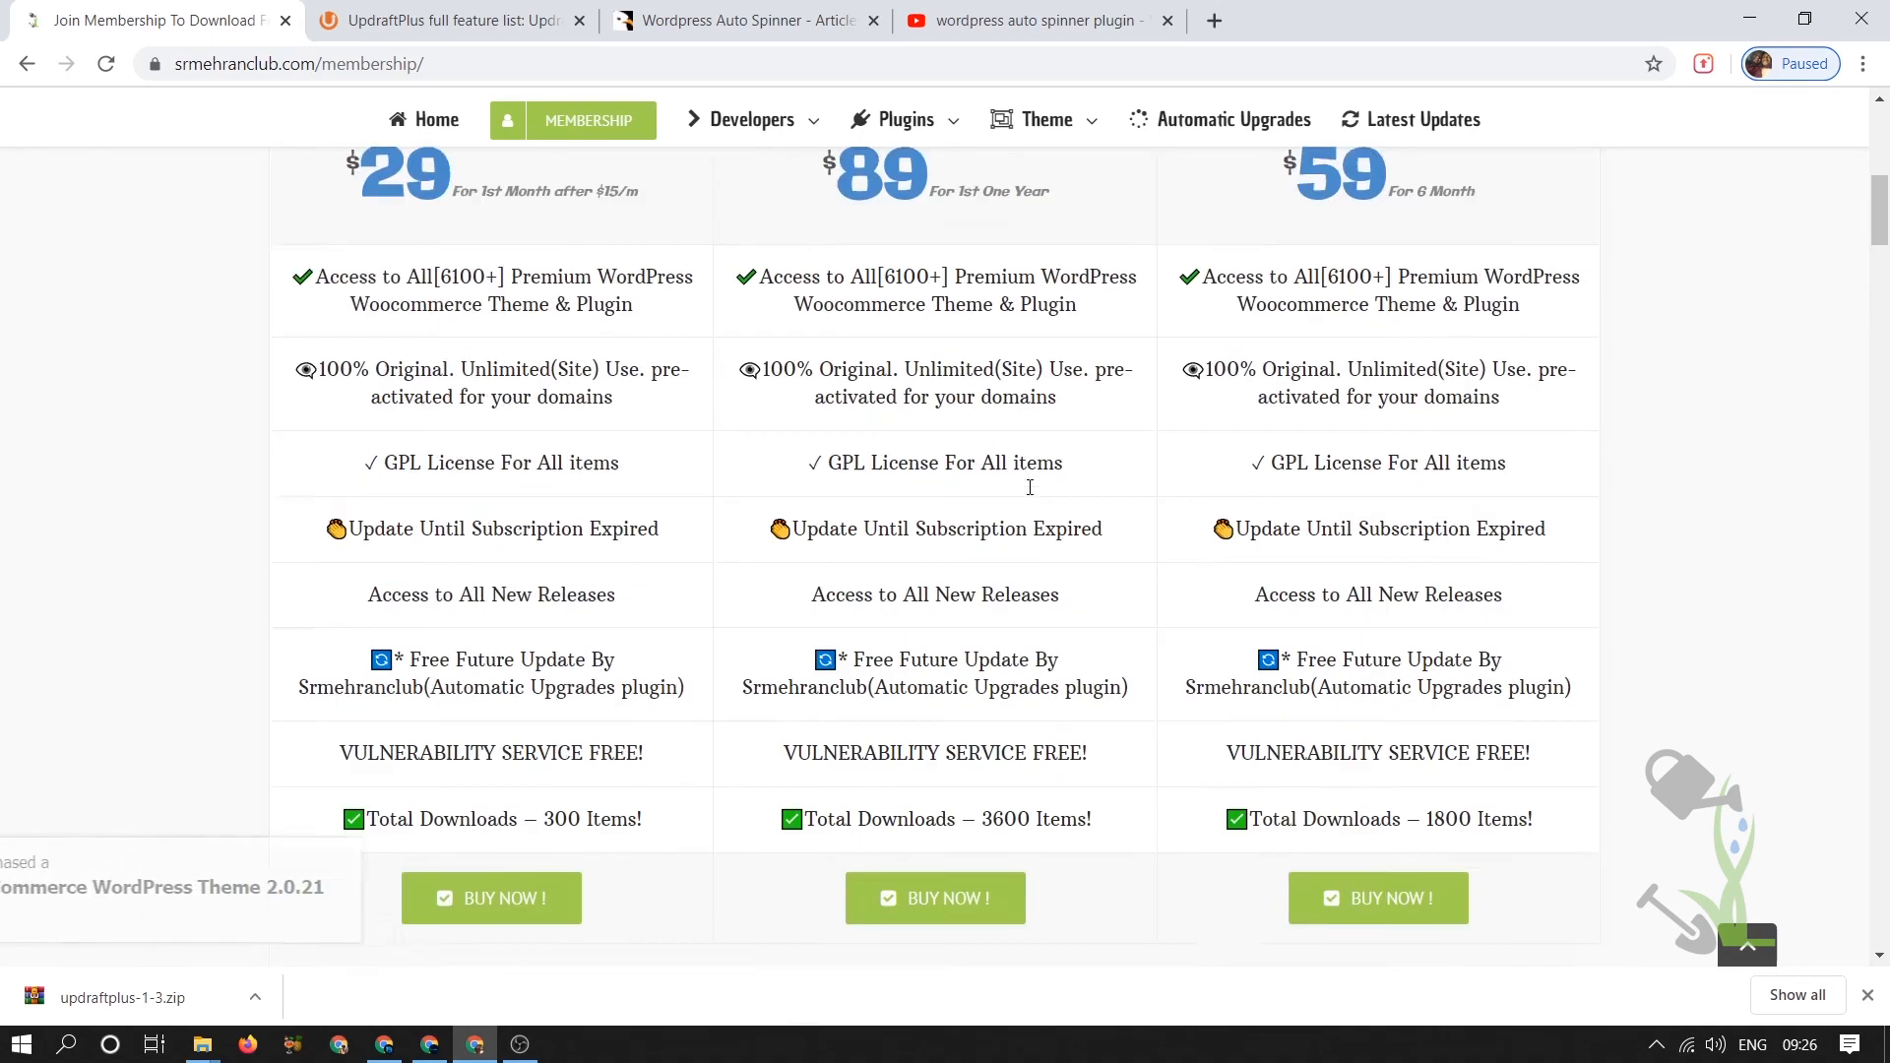
scroll(1030, 487, up, 6)
scroll(768, 519, up, 15)
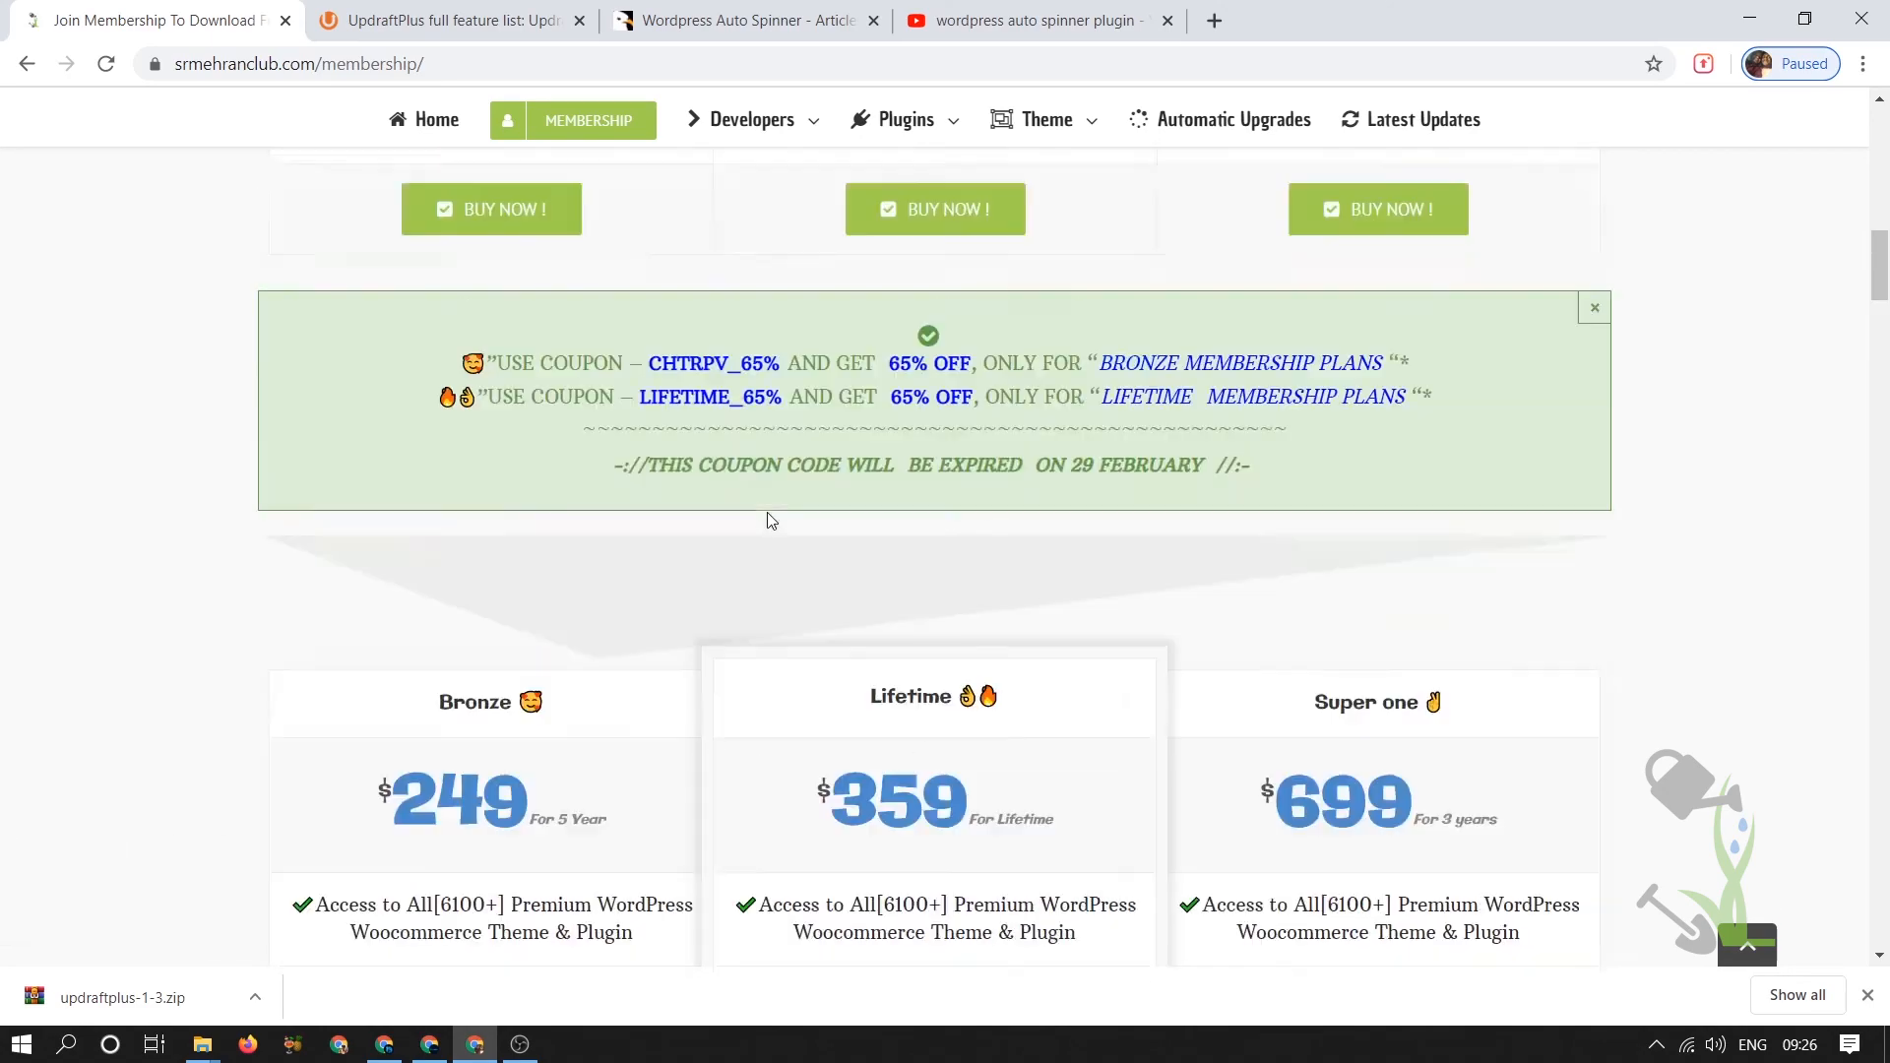
scroll(771, 521, down, 6)
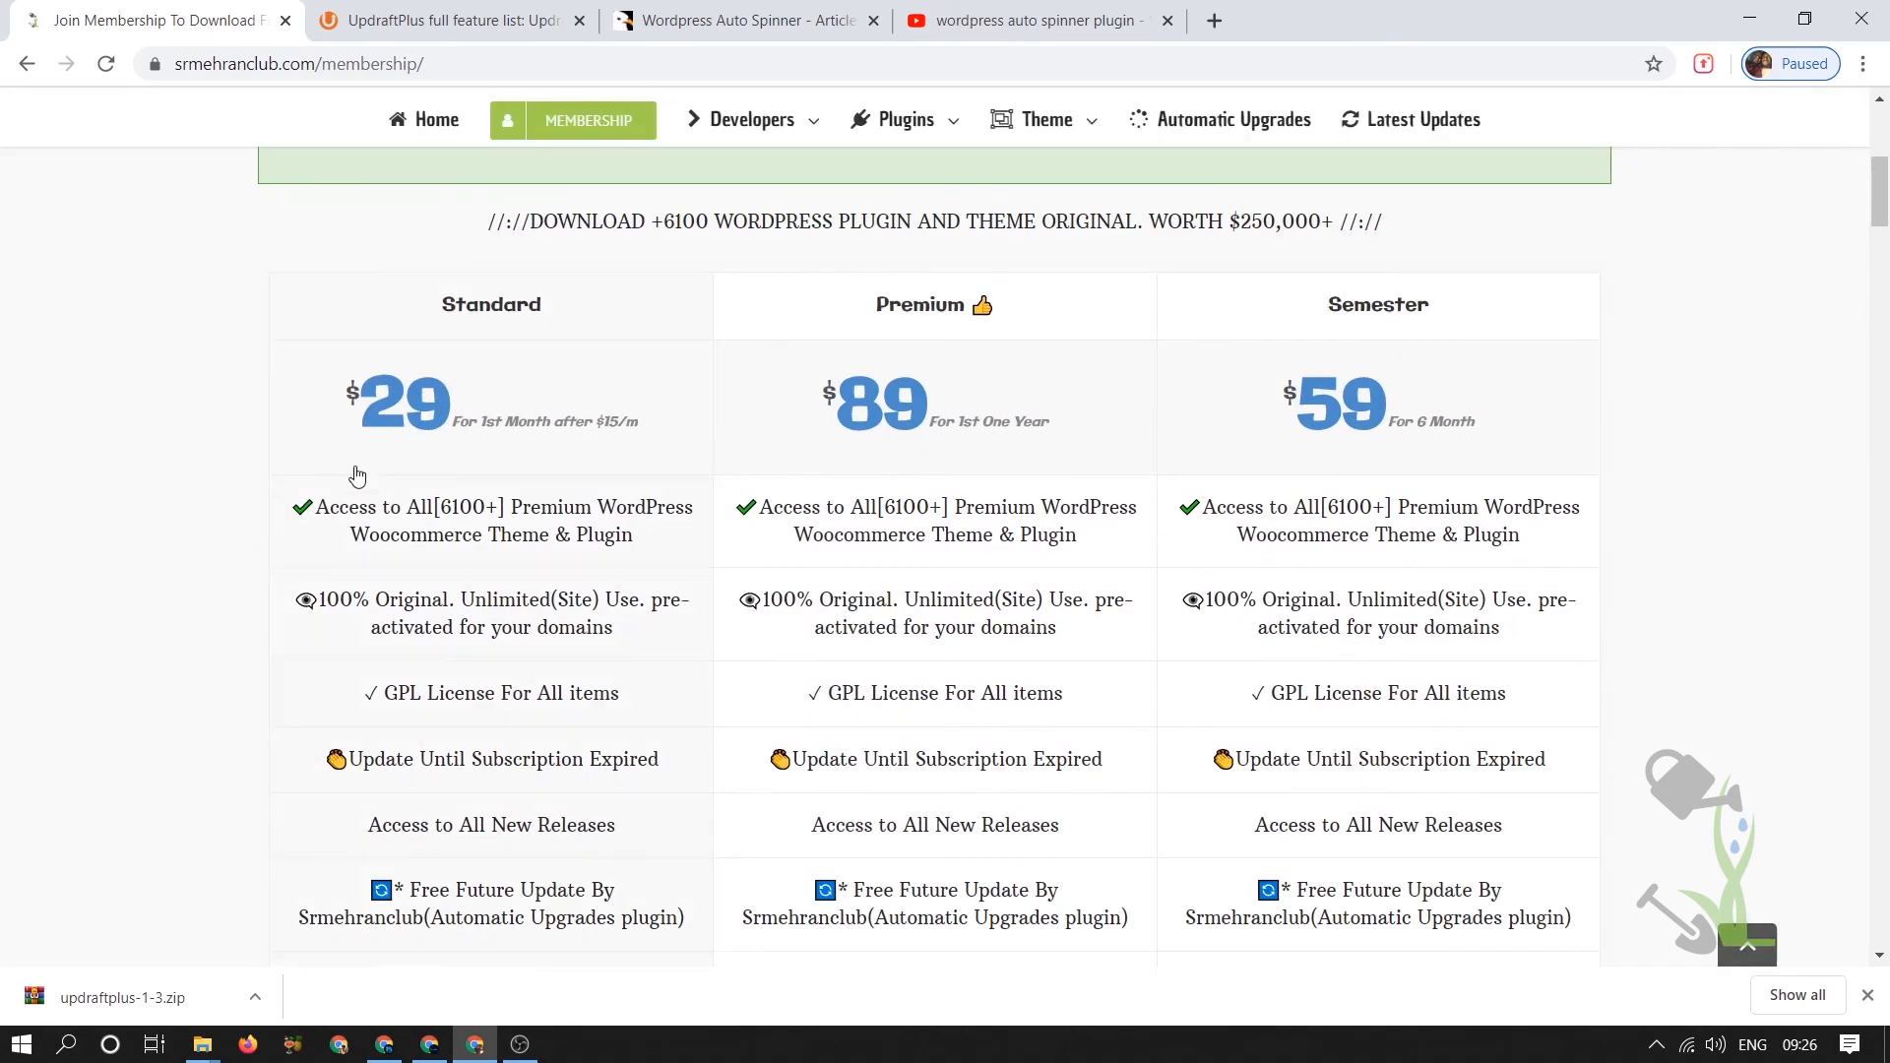
scroll(485, 426, down, 5)
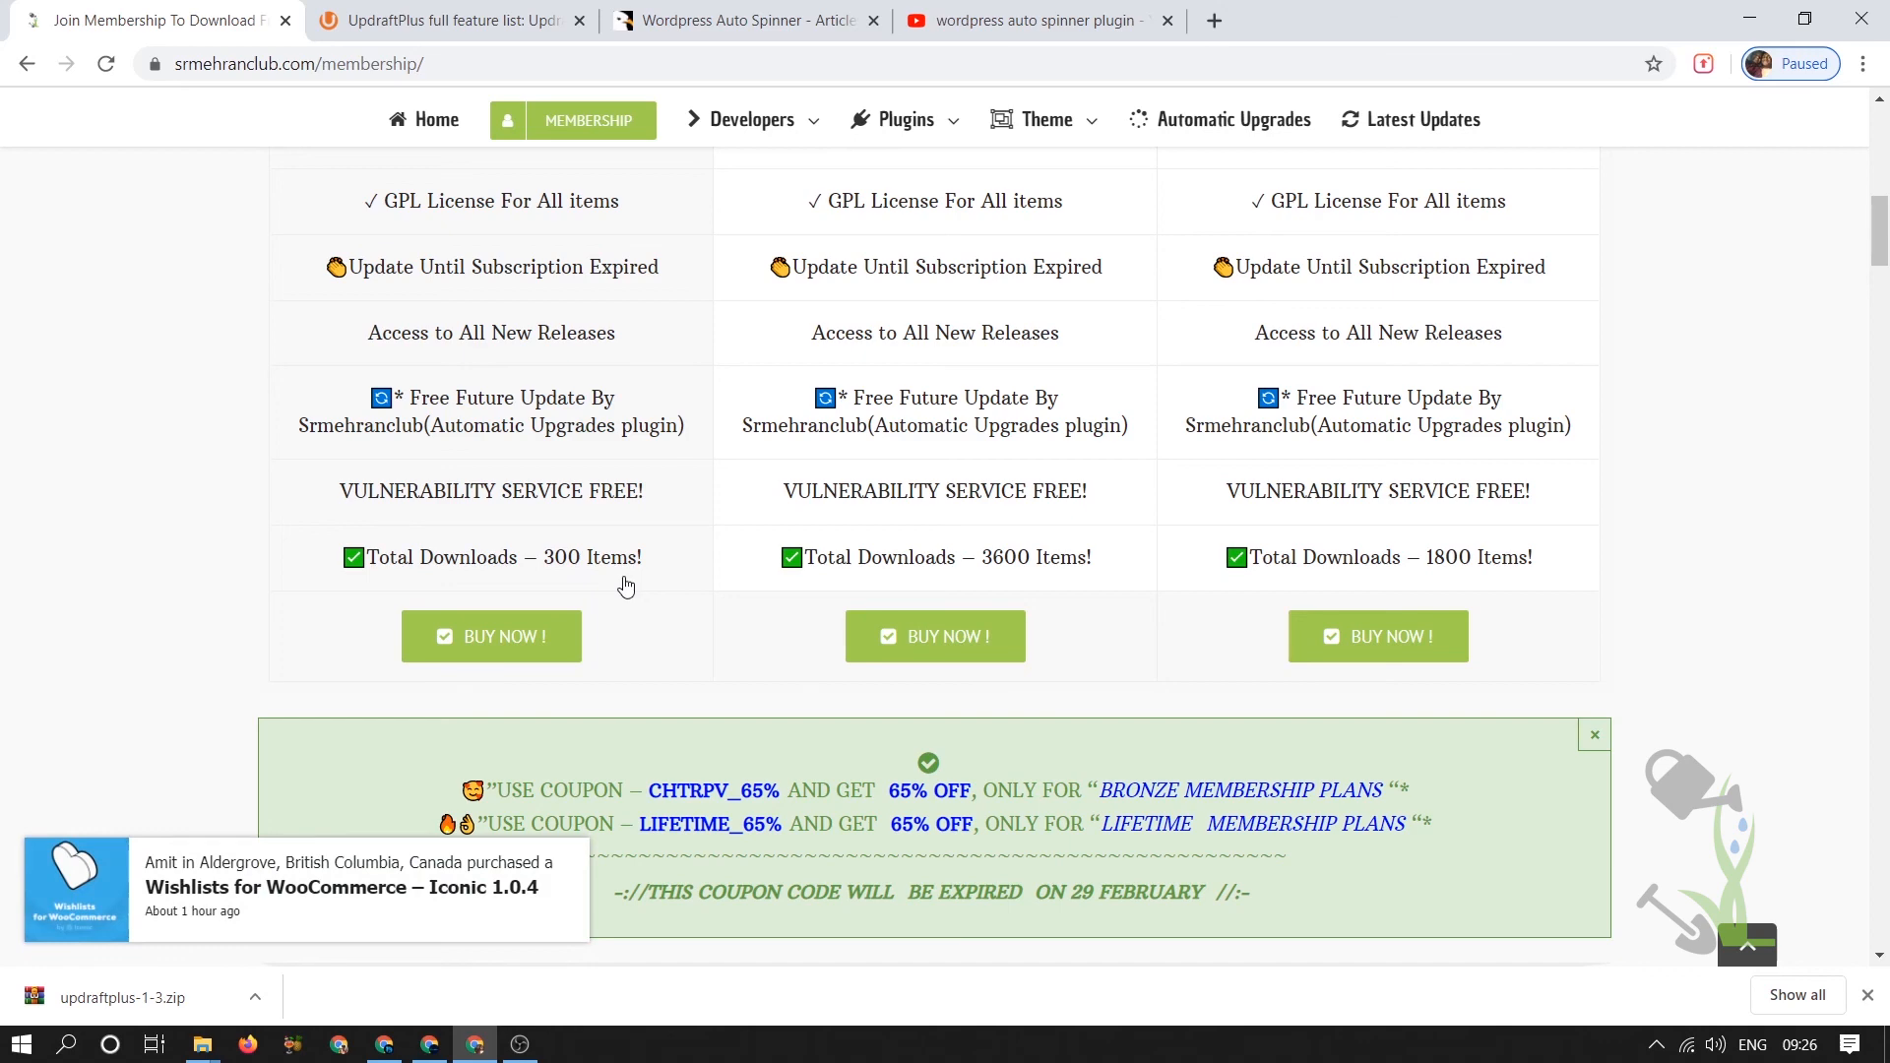
scroll(626, 587, up, 10)
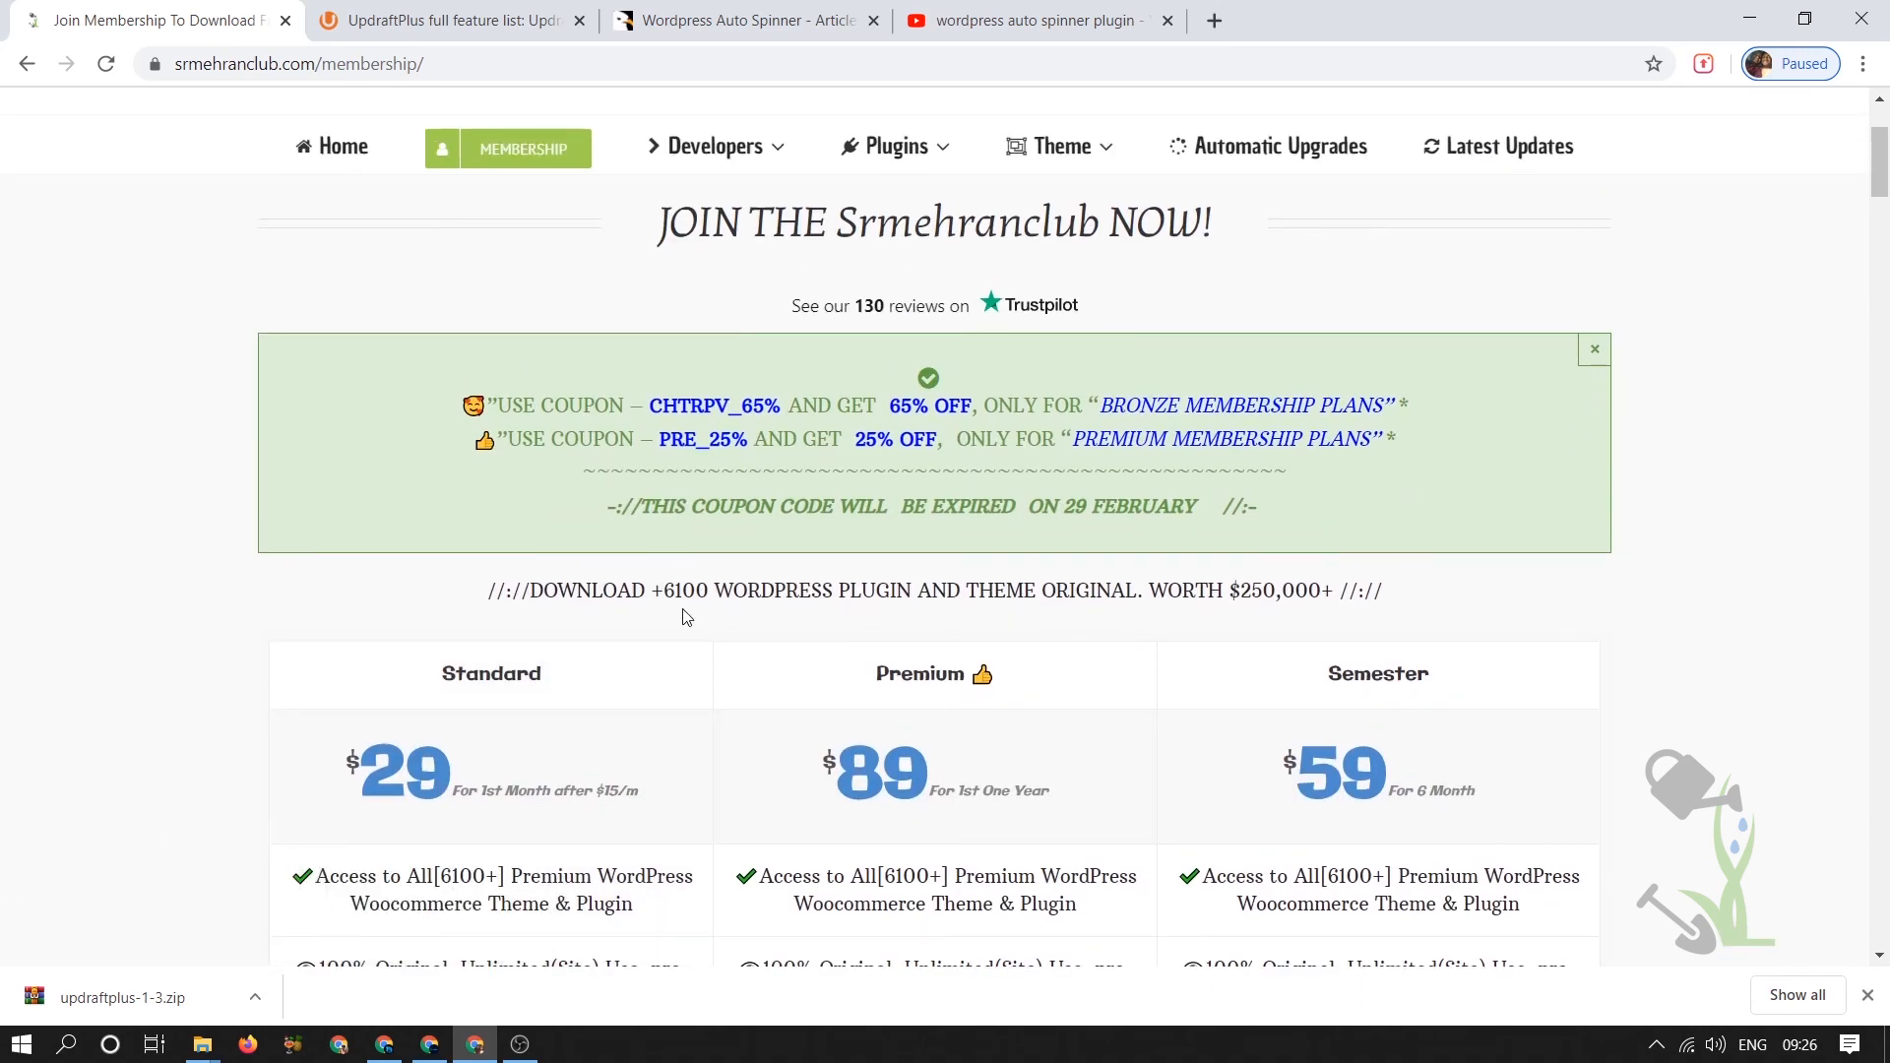